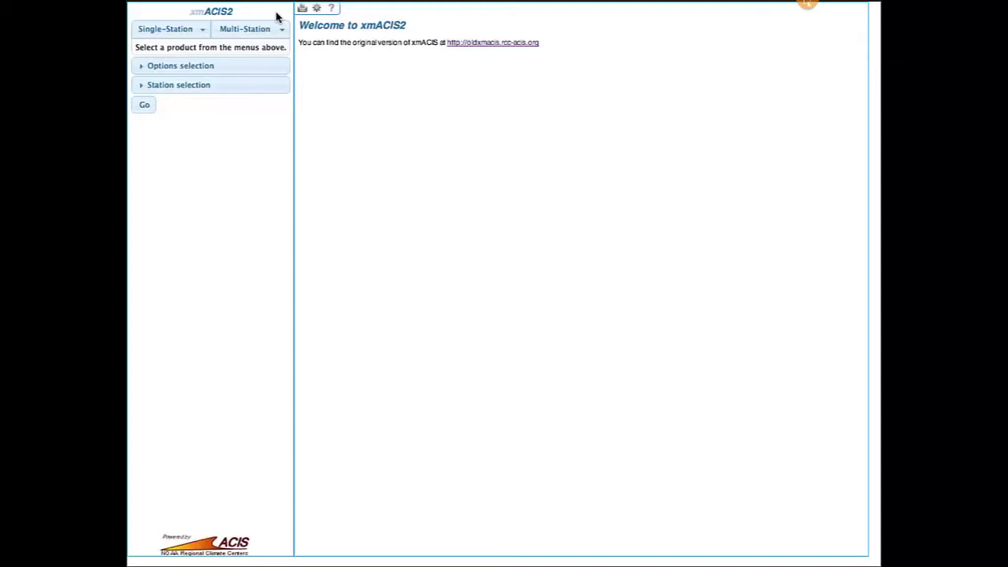
Browse the Multi-Station and Single-Station product menus, ending with Single-Station products listed.
left_click(262, 30)
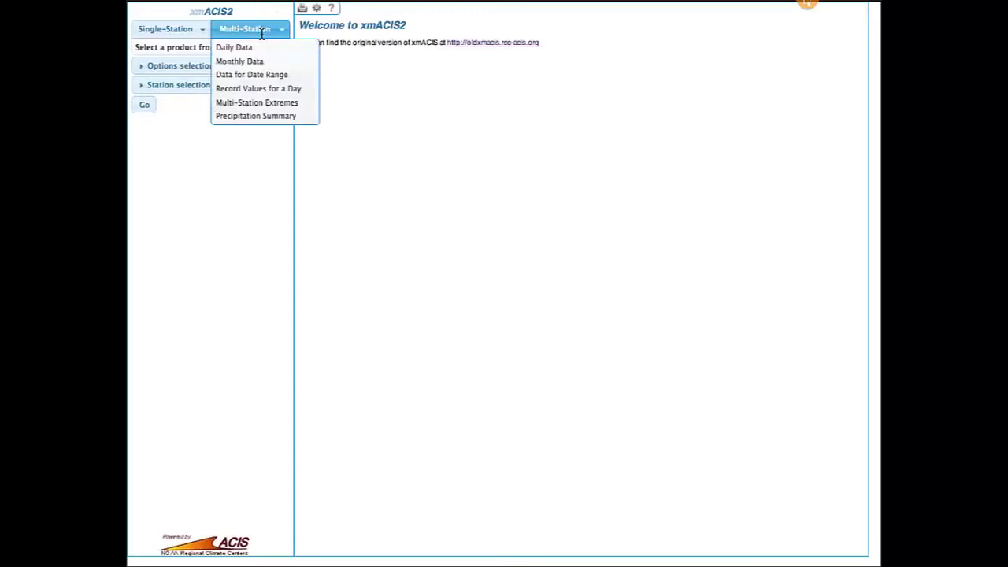
left_click(300, 197)
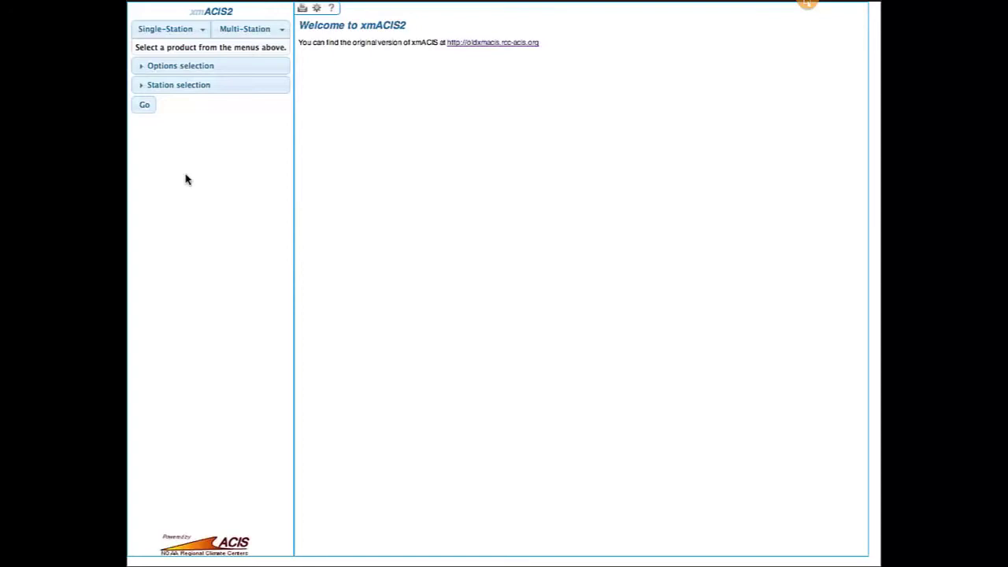
left_click(169, 29)
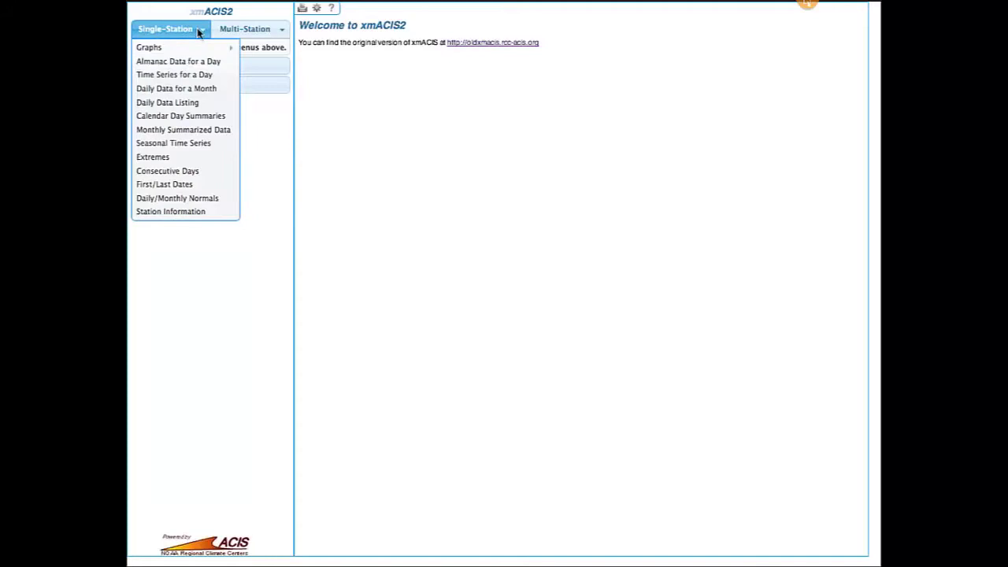
left_click(242, 32)
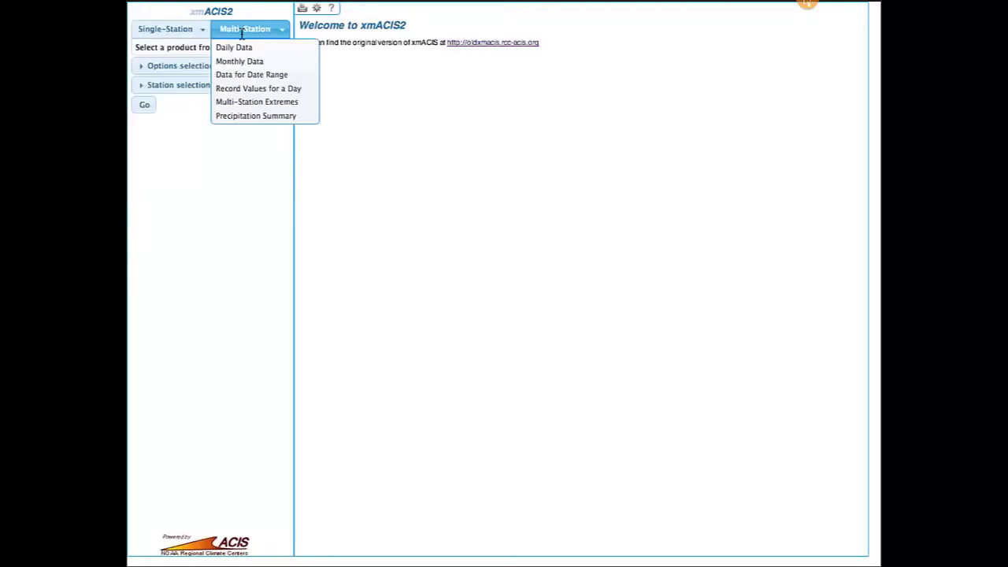
left_click(191, 161)
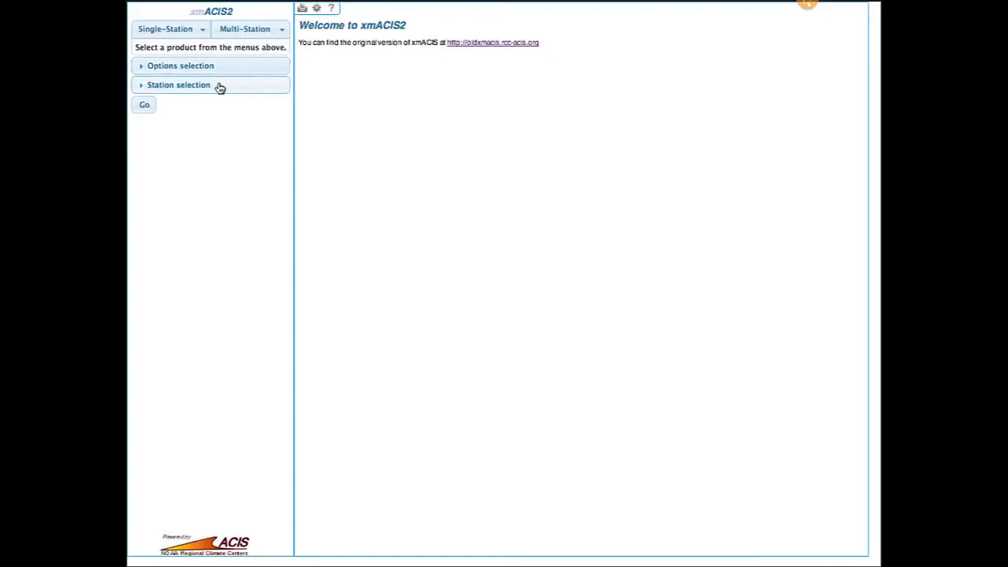
left_click(166, 29)
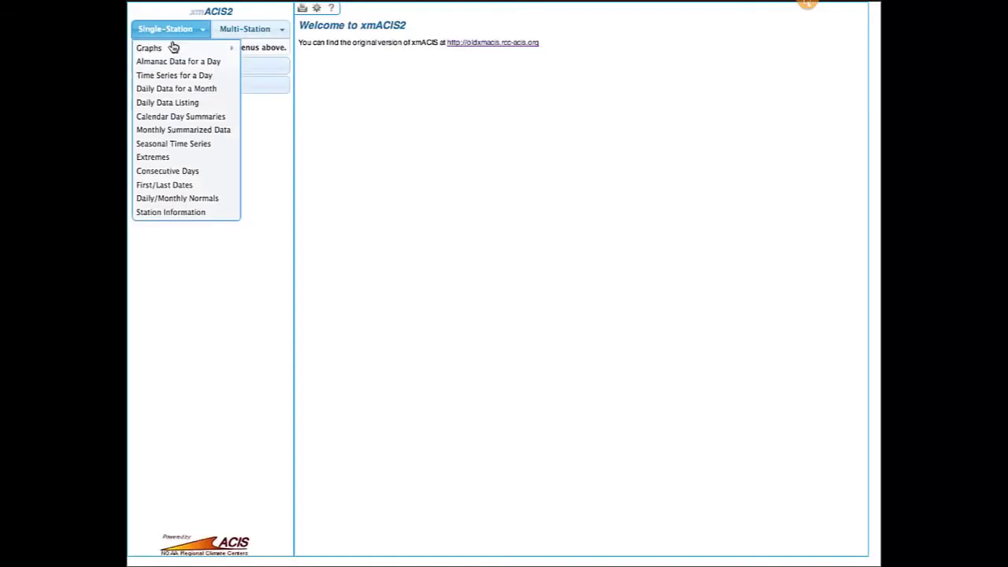
Choose the Temperature Graph with a Spring (Mar–May 2013) period and show station selection.
mouse_move(181, 48)
left_click(259, 52)
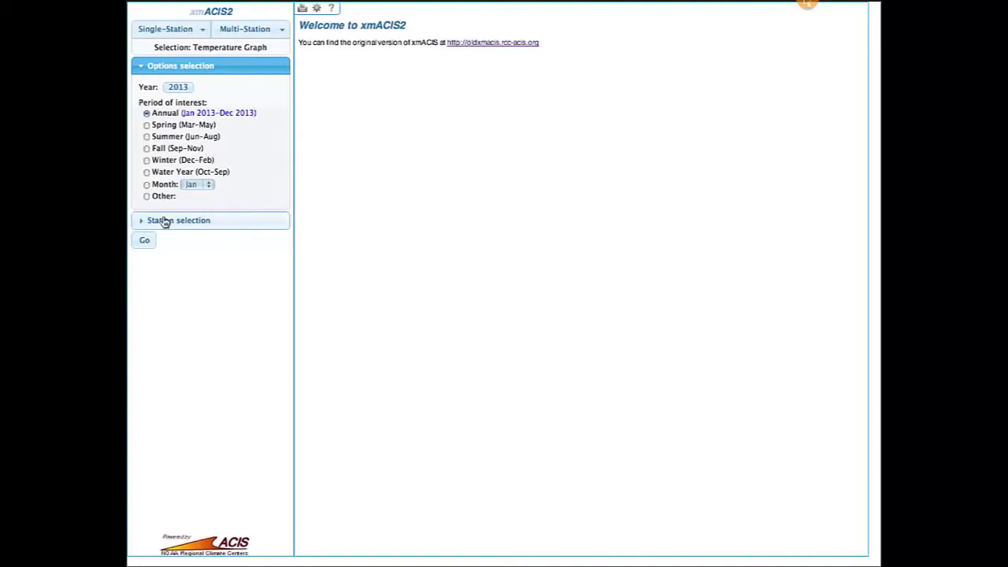
left_click(146, 197)
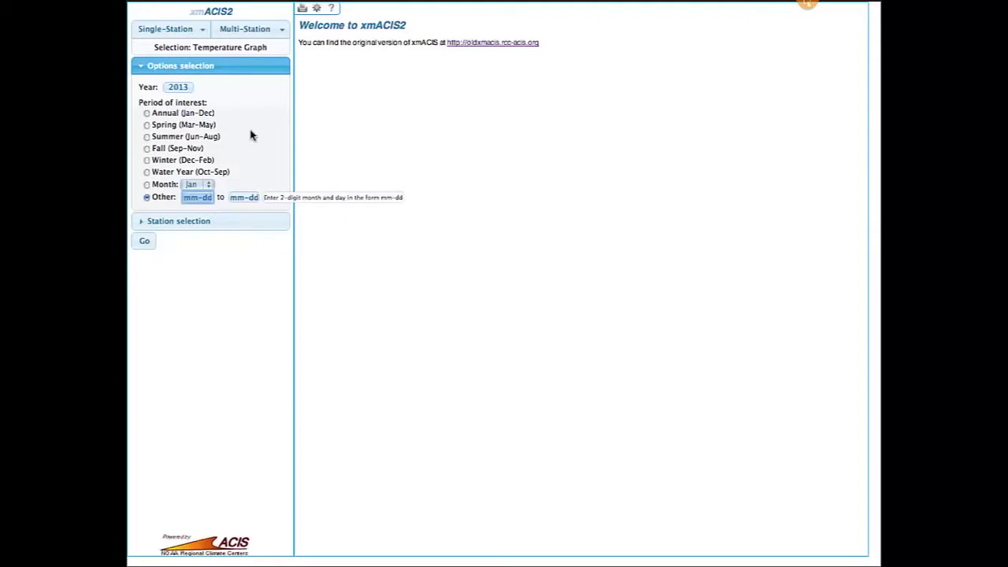
left_click(149, 129)
left_click(149, 127)
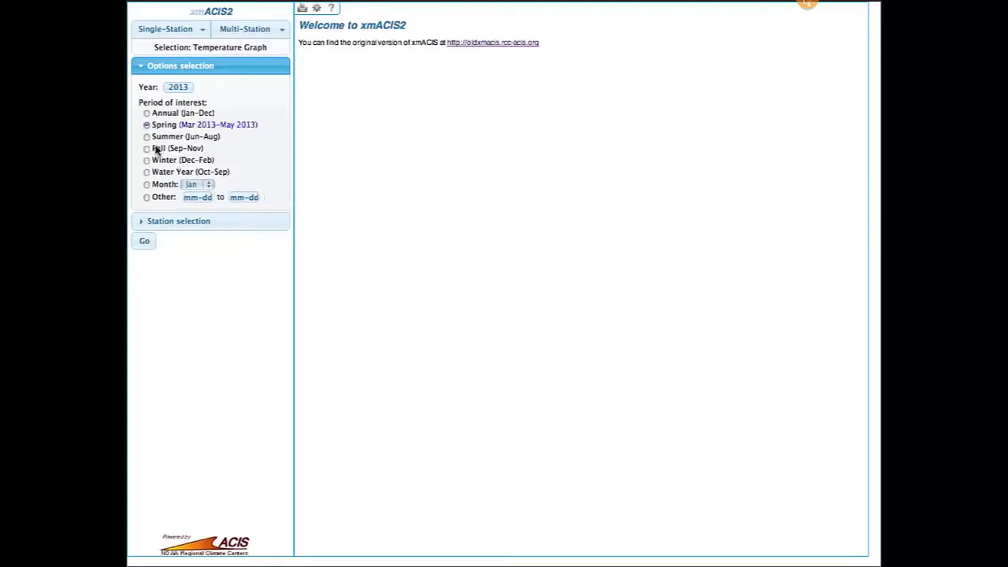
left_click(202, 222)
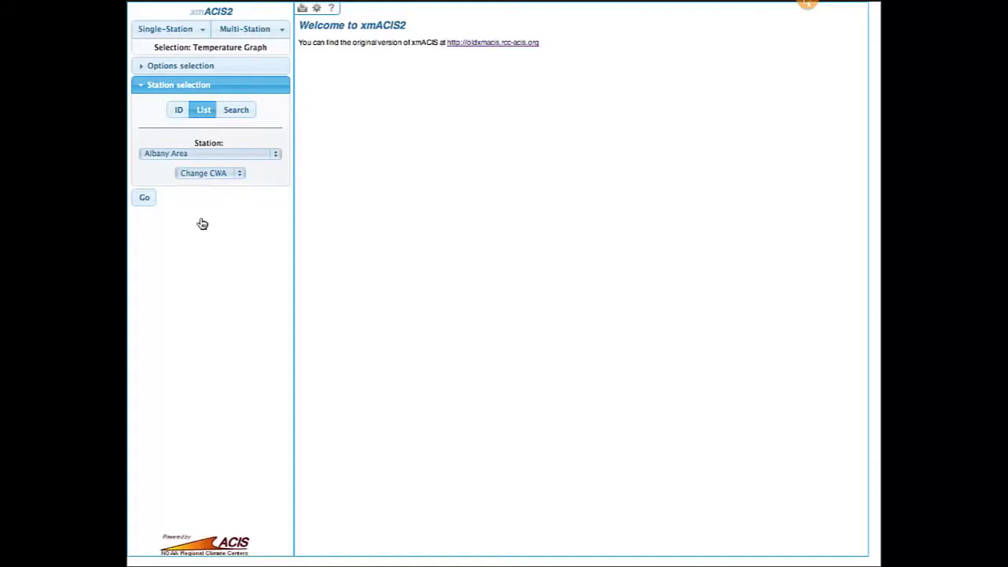
left_click(257, 155)
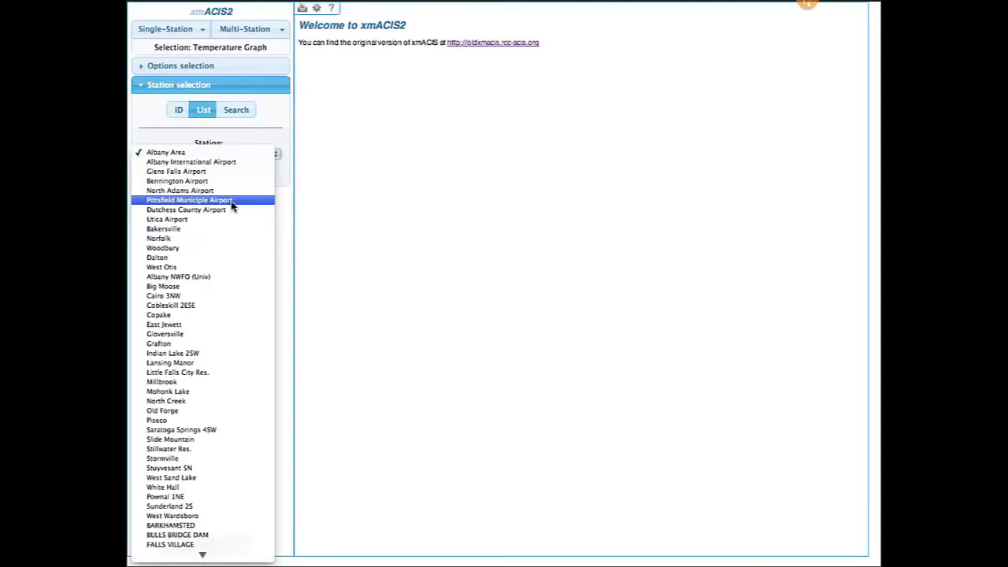
left_click(306, 185)
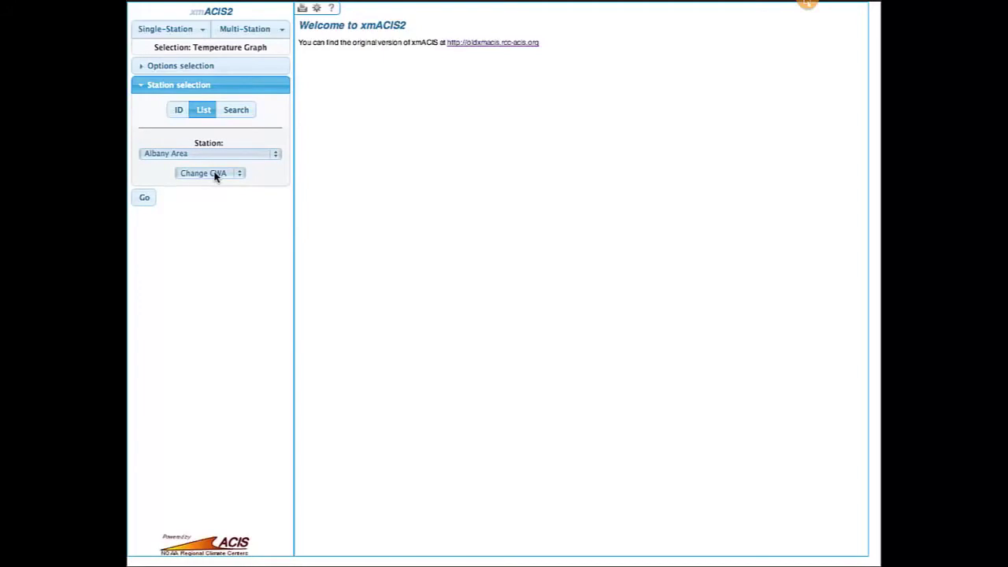
left_click(215, 173)
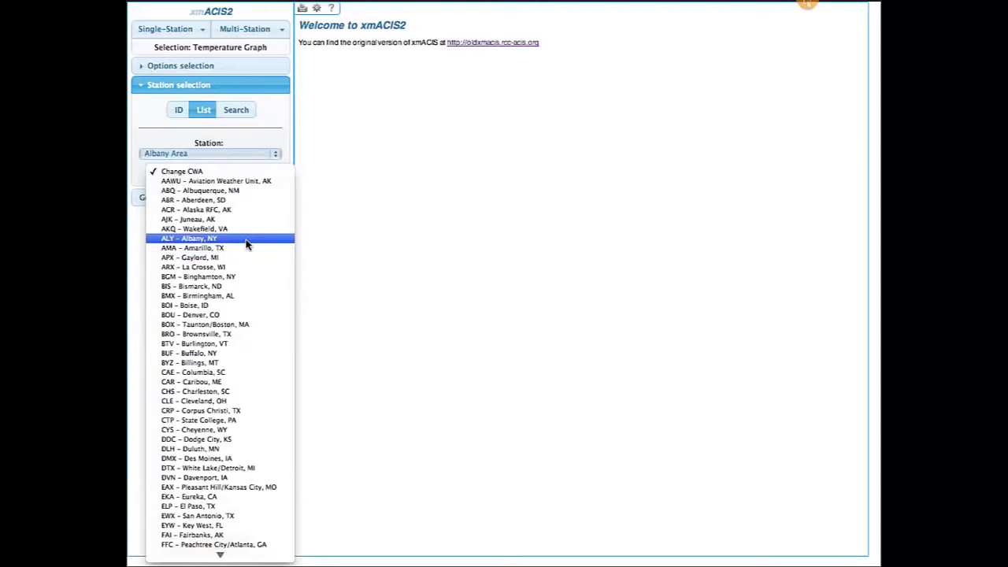
left_click(308, 188)
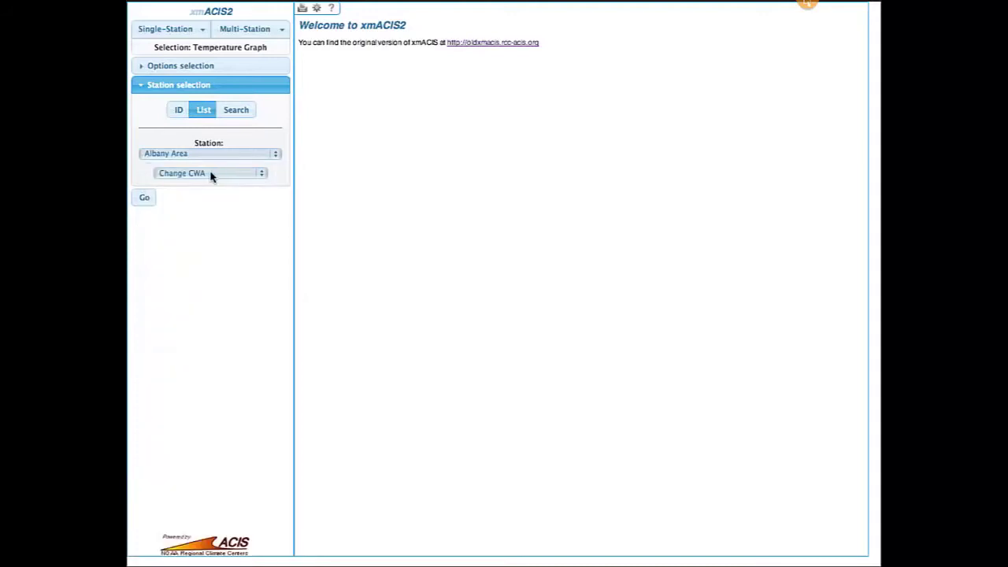
Try Coop station ID 304174, then switch station lookup to city, state or zip search.
left_click(179, 112)
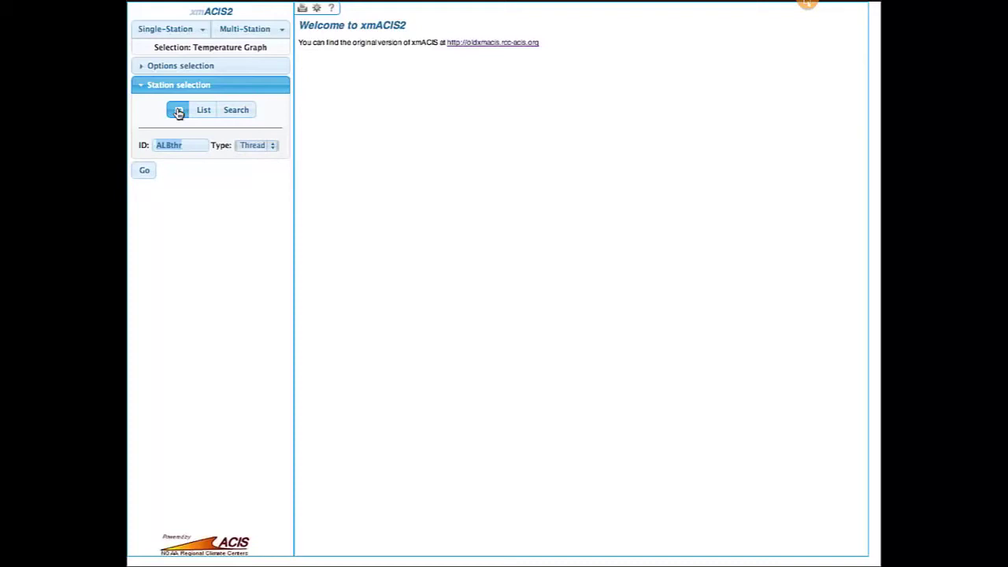
type("304174")
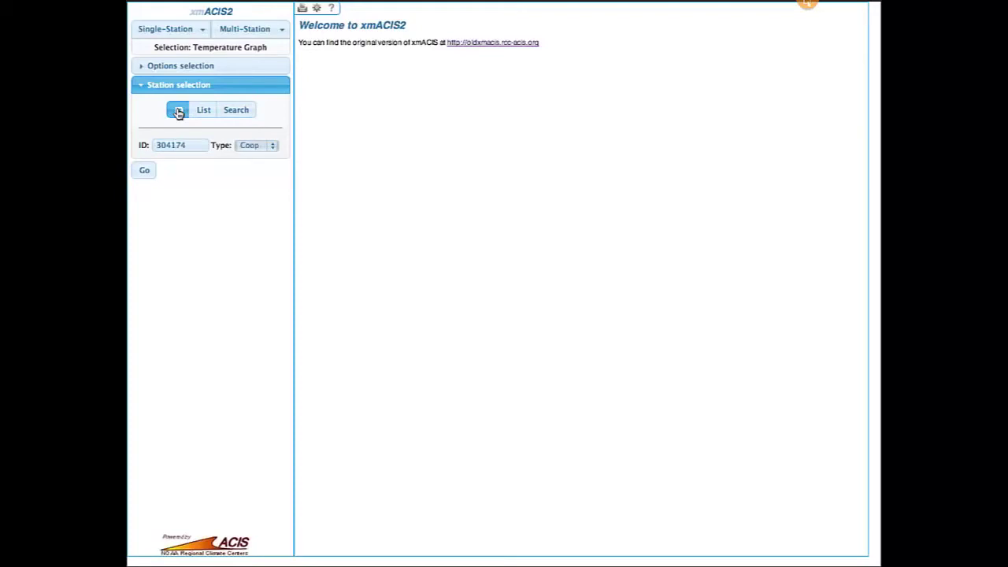
left_click(274, 144)
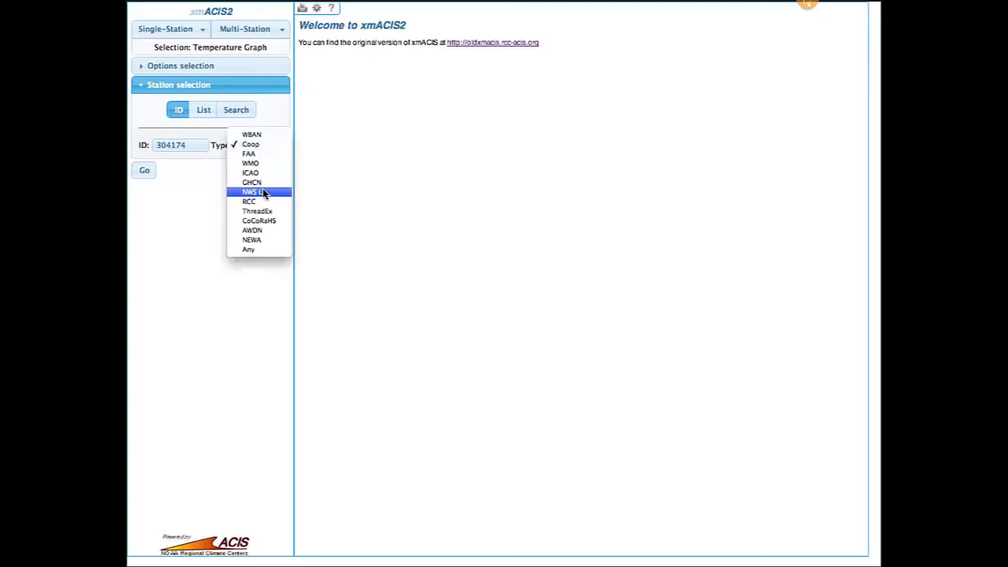
left_click(197, 218)
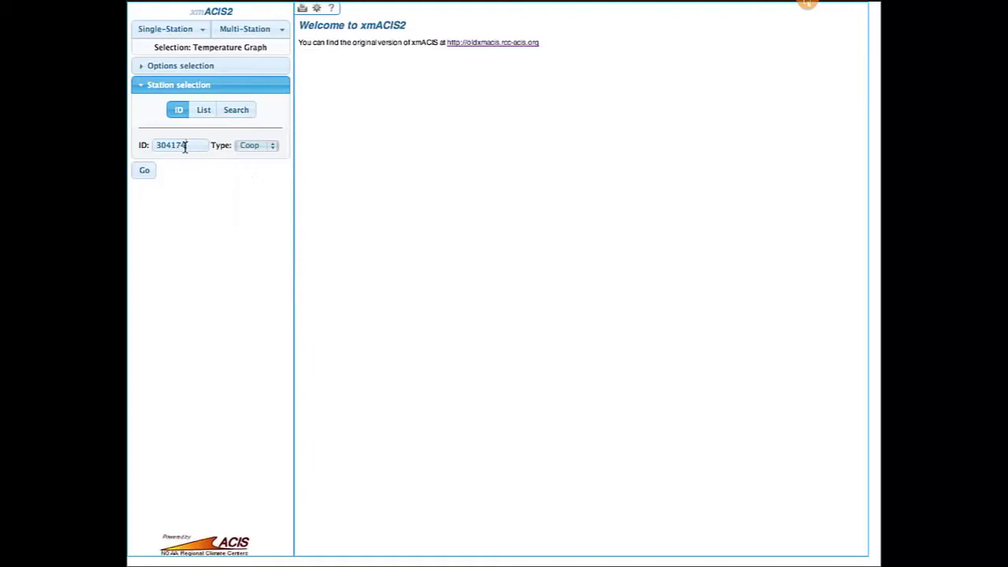
left_click_drag(185, 148, 152, 148)
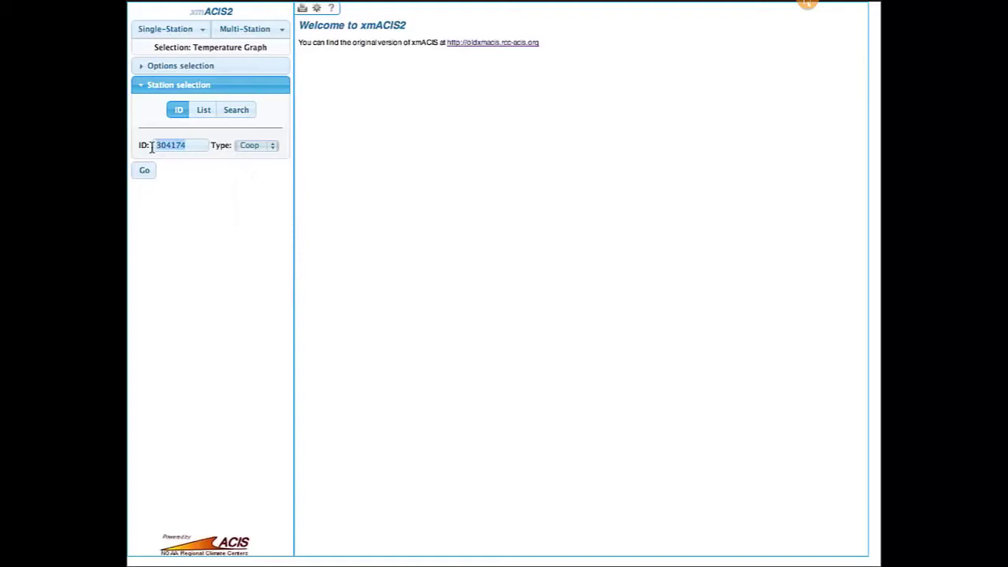
left_click(199, 174)
left_click(253, 147)
left_click(254, 149)
left_click(234, 111)
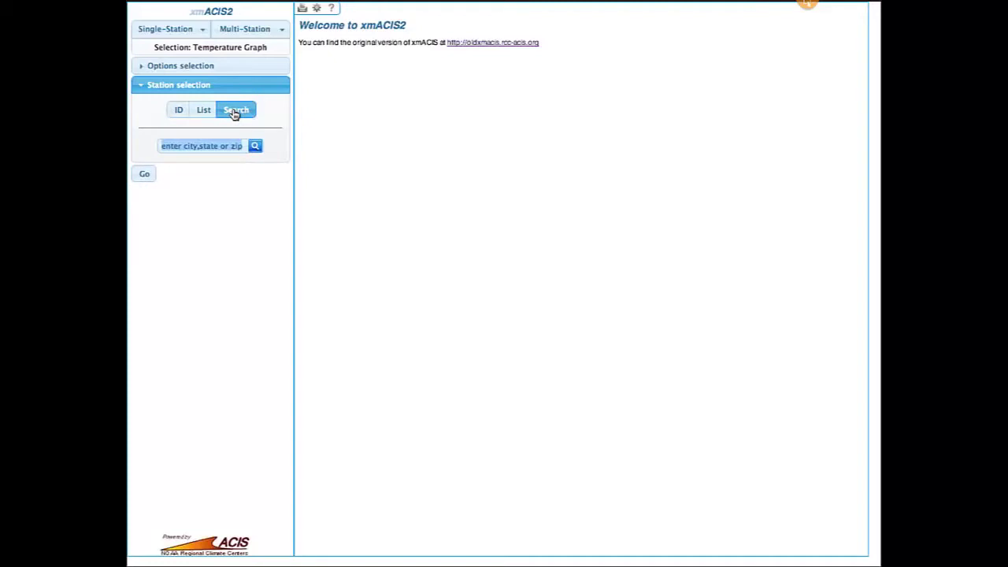
Search for 'lake tahoe' and map the nearby stations.
type("lake t")
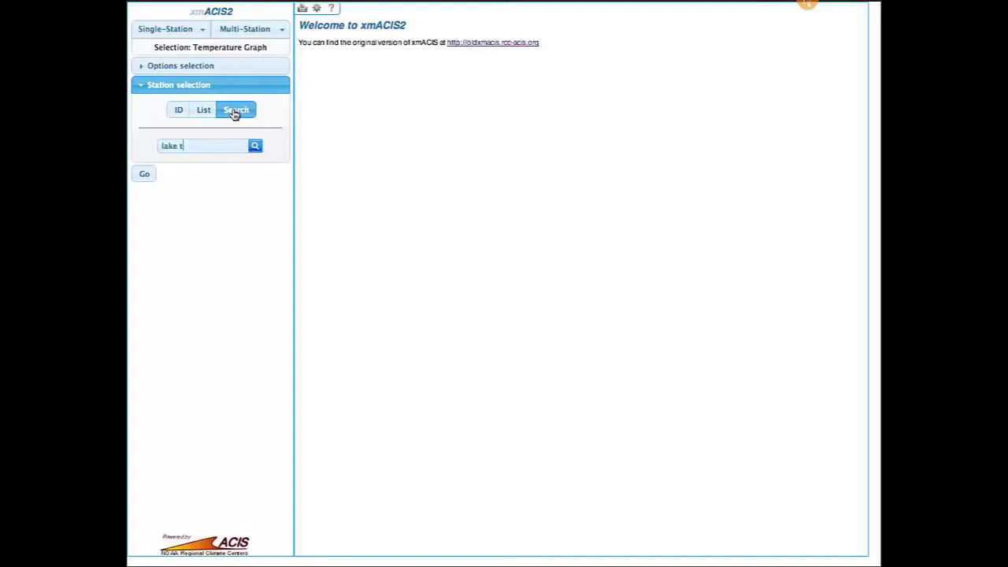
type("ahoe")
left_click(254, 148)
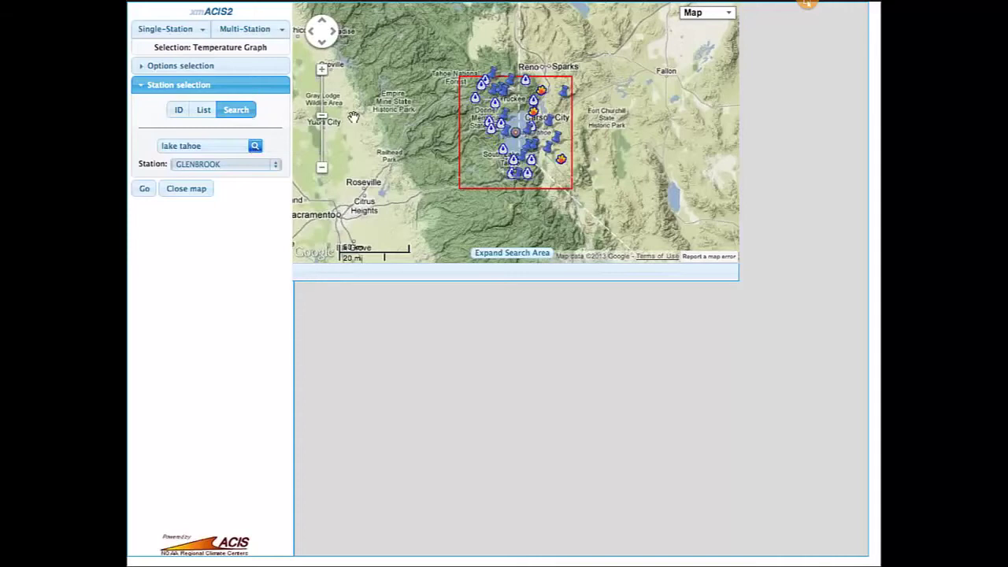
Zoom the map in on Lake Tahoe and select the SOUTH LAKE TAHOE AP station.
left_click(322, 71)
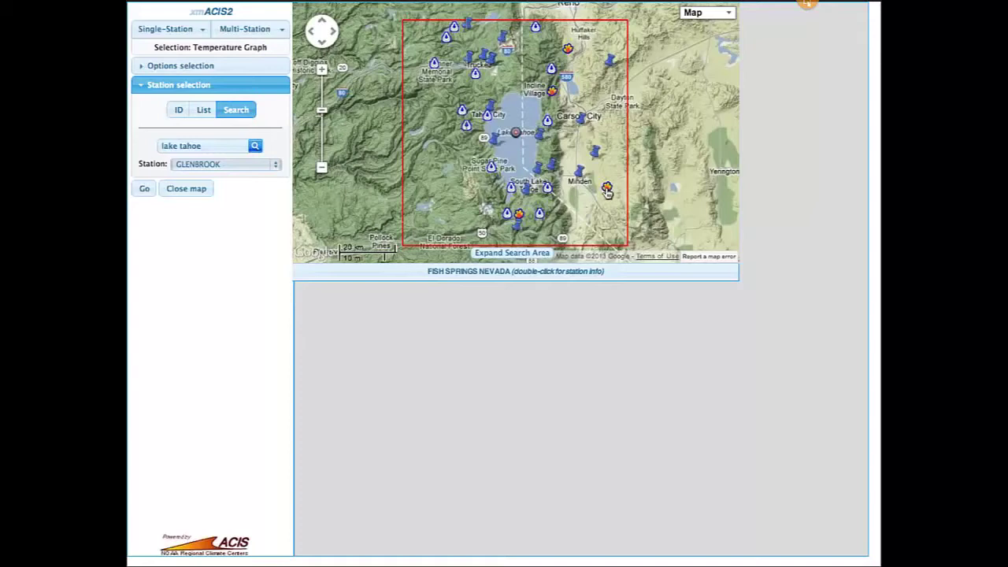
left_click(526, 194)
double_click(527, 193)
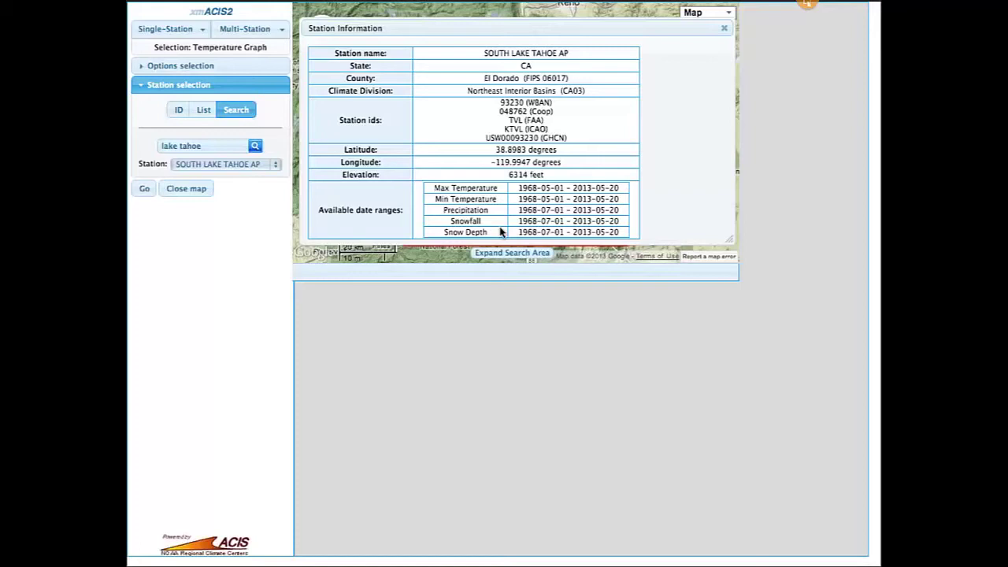
left_click(721, 32)
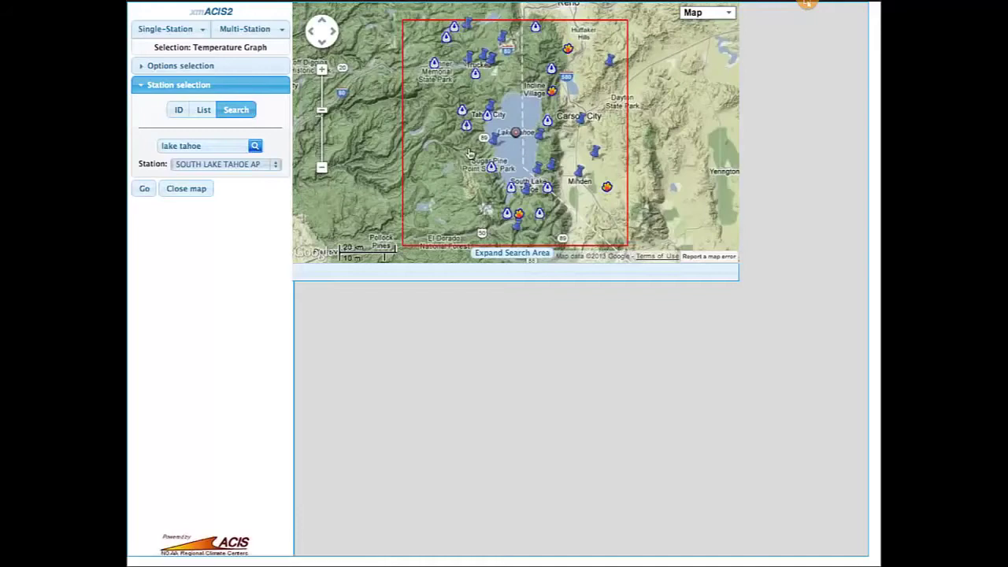
left_click(255, 165)
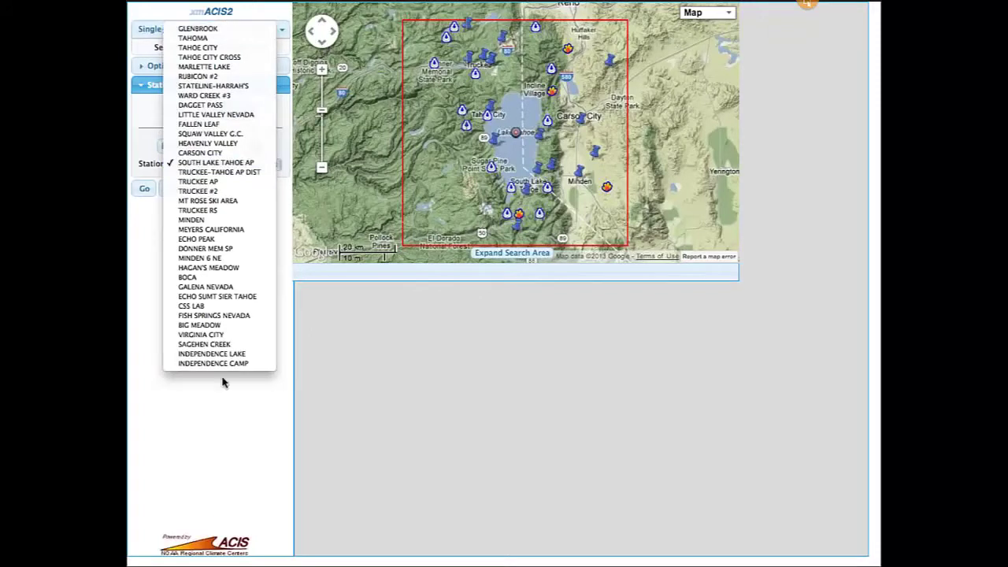
left_click(226, 165)
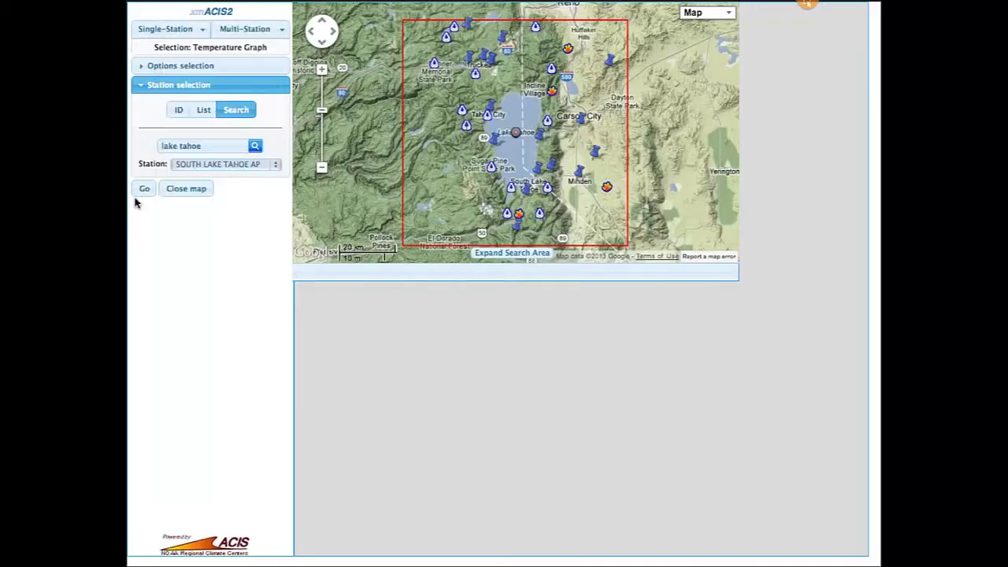
Hide the station map, zoom the chart into May 8–20, then reset to the full range.
left_click(145, 191)
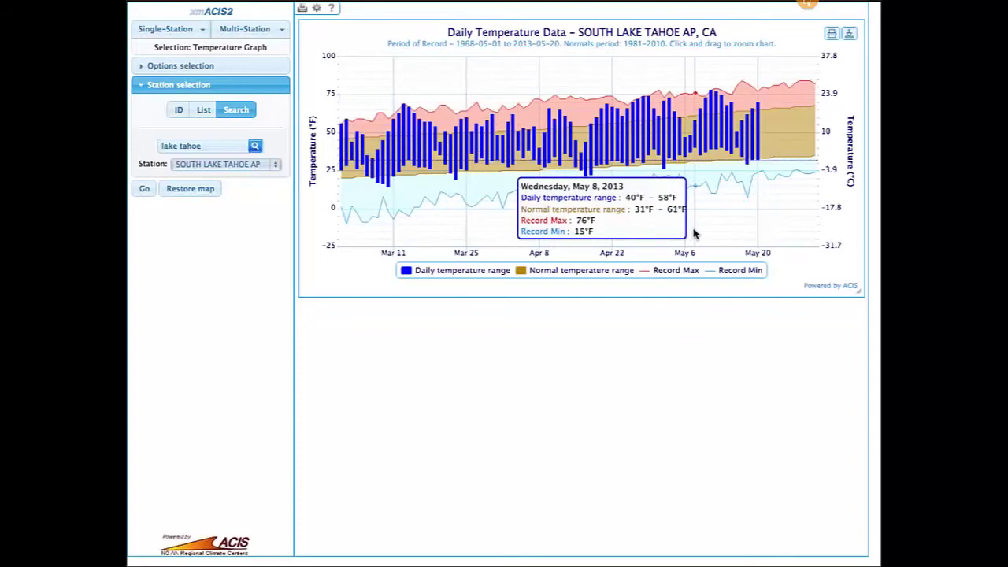
left_click_drag(693, 233, 766, 233)
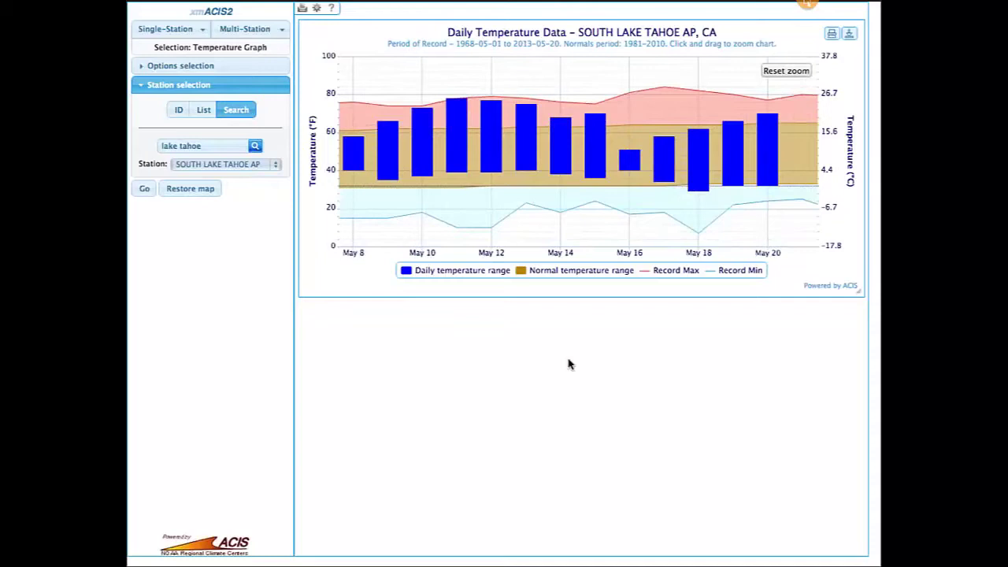
left_click(784, 71)
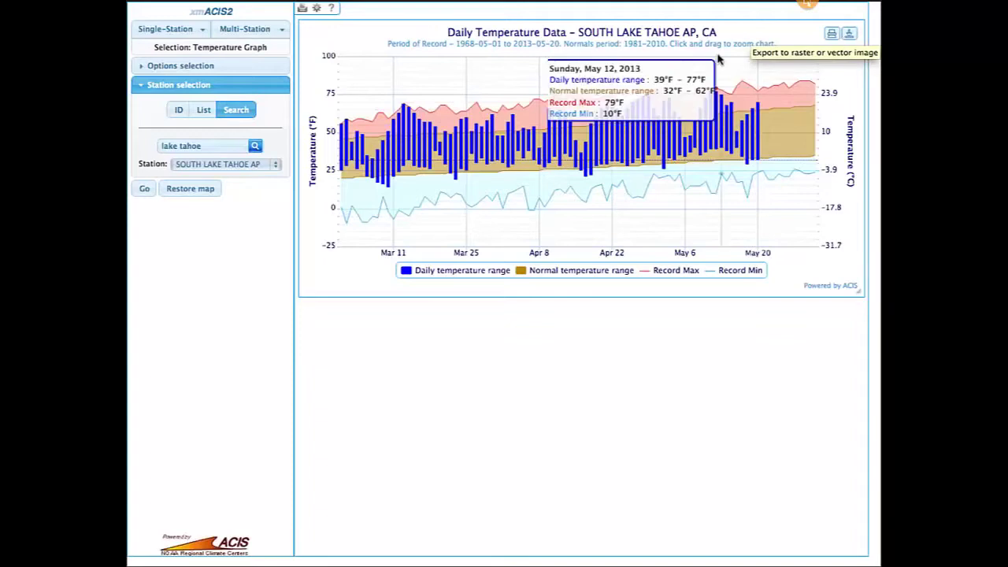
left_click(849, 35)
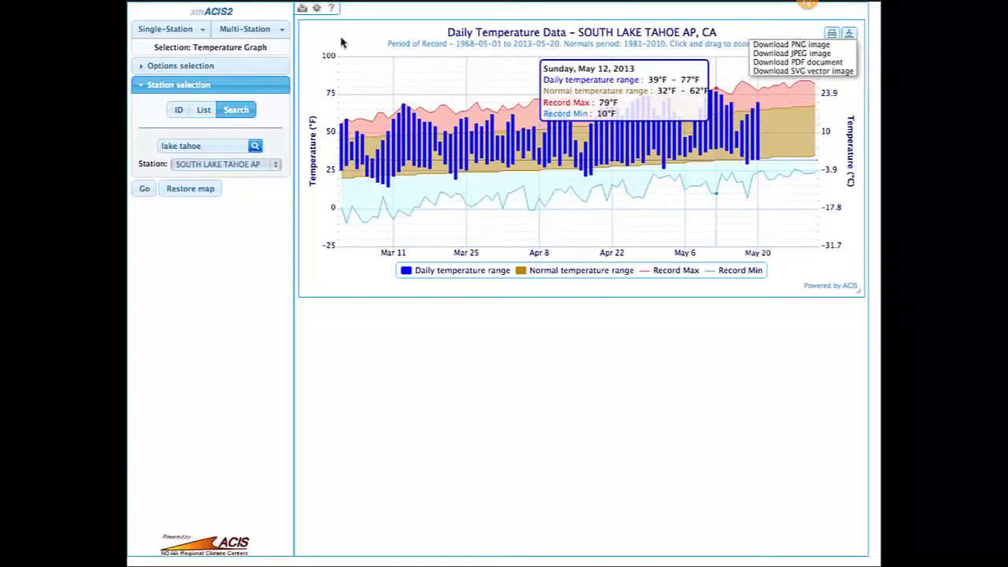
left_click(296, 232)
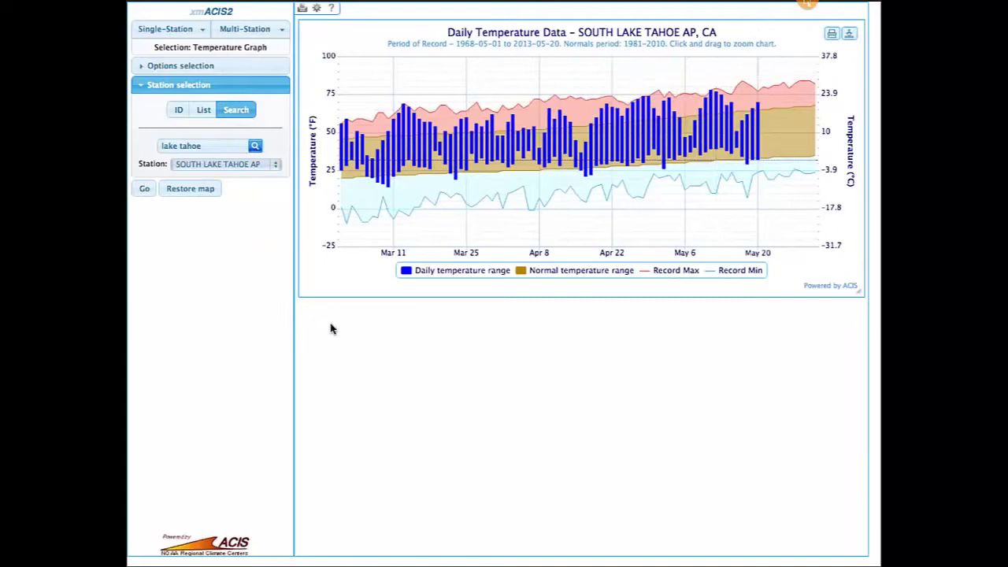
Choose an Accumulation Graph of Precipitation with highest- and lowest-year lines, omitting other years.
left_click(153, 28)
mouse_move(165, 49)
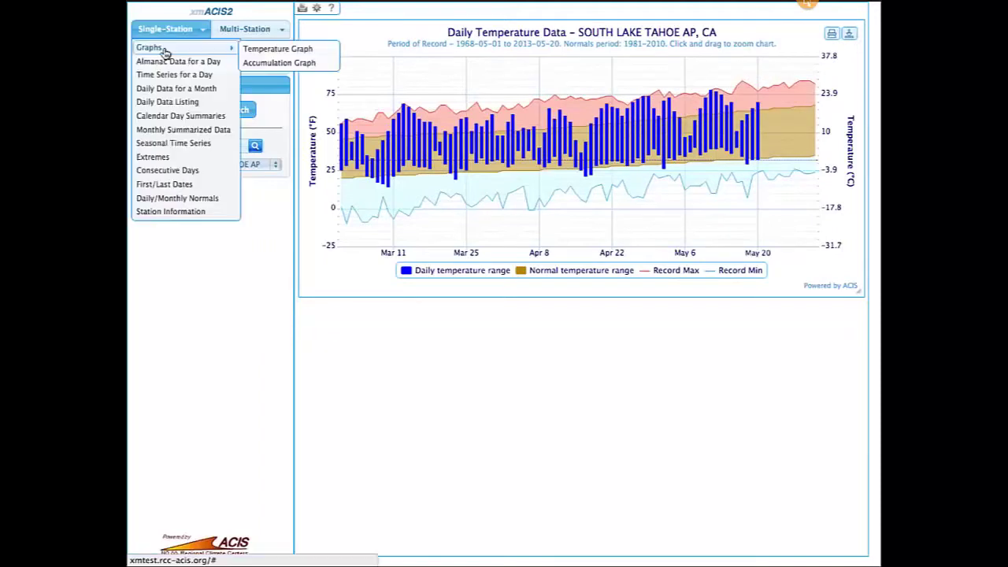
left_click(258, 62)
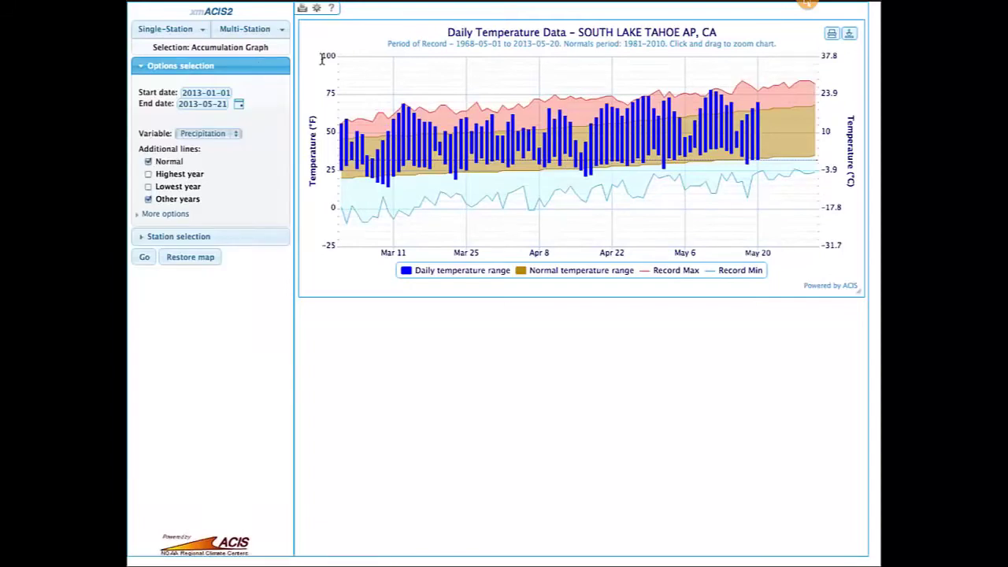
left_click(233, 135)
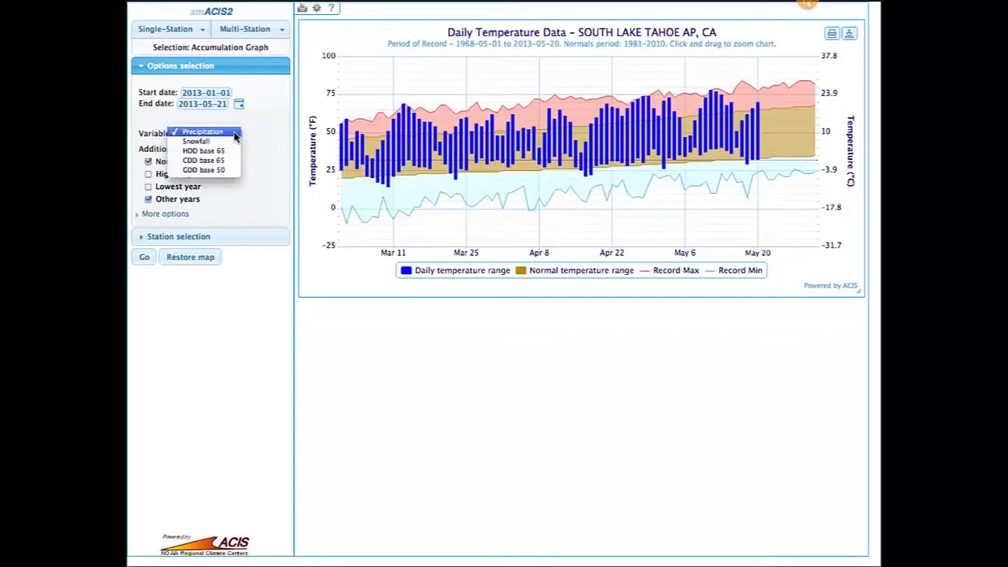
left_click(251, 179)
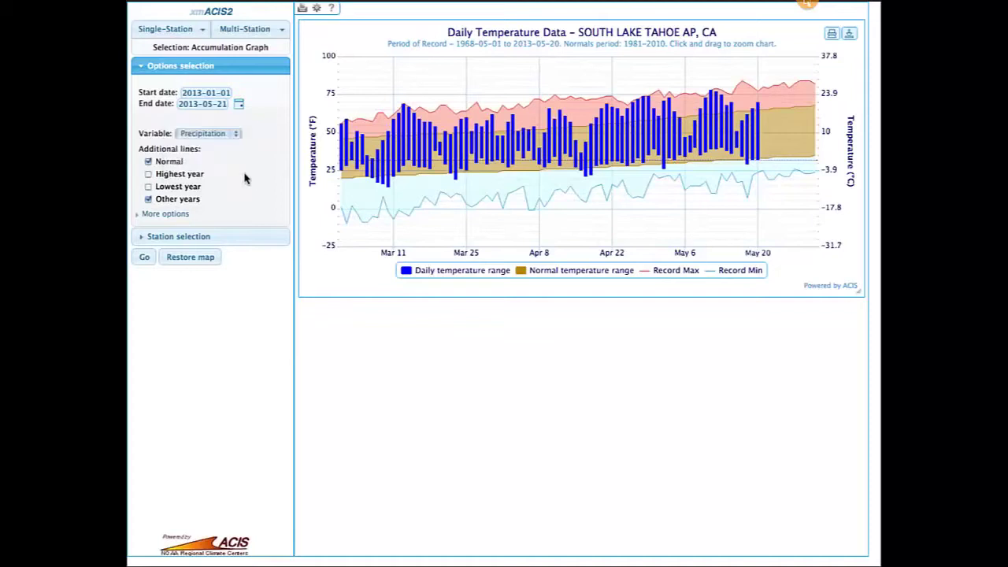
left_click(148, 174)
left_click(148, 187)
Select Coop station ID 304174 and plot Ithaca Cornell Univ's accumulated precipitation.
left_click(183, 237)
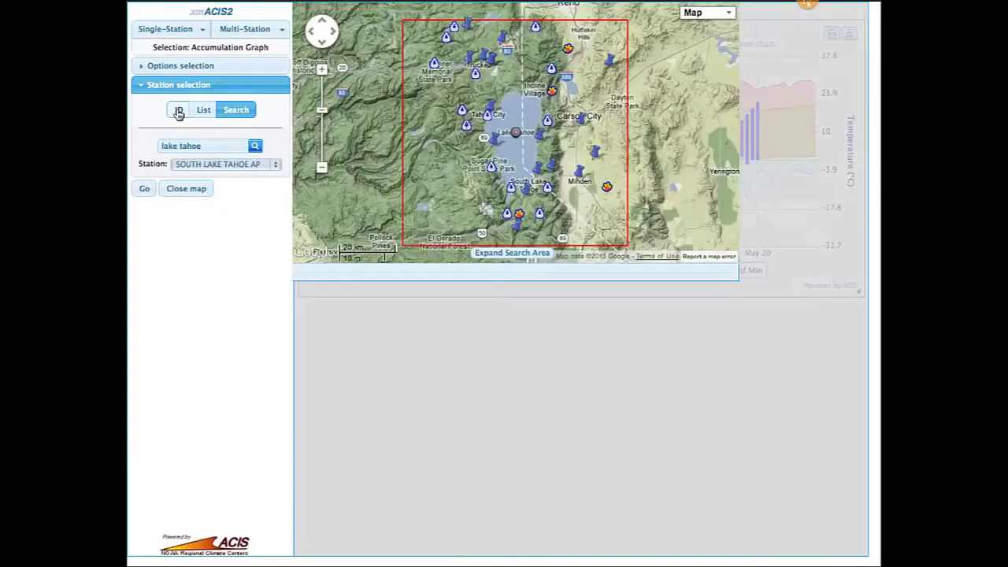
left_click(178, 111)
left_click(142, 172)
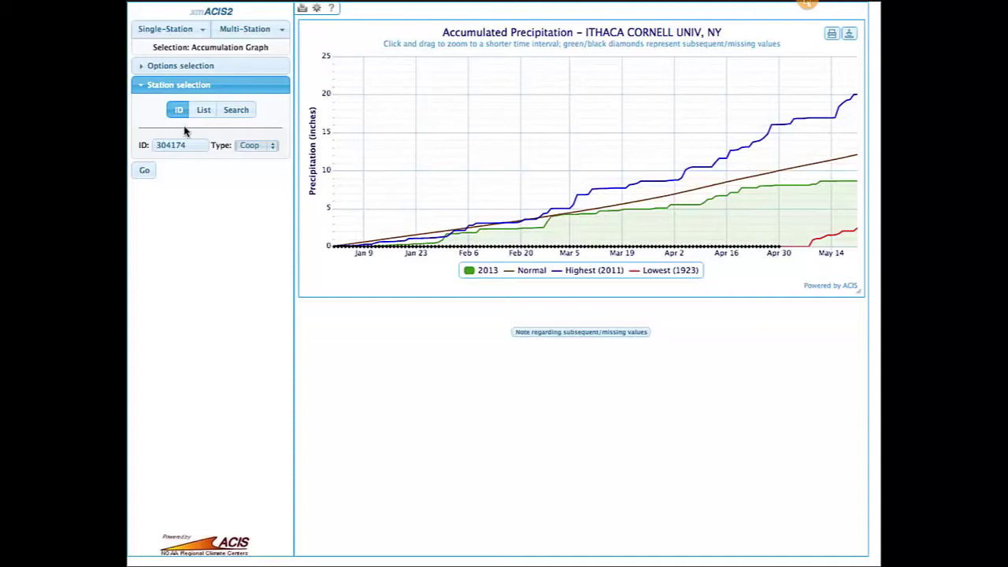
Set allowable missing days to 1 under More options and redraw the graph.
left_click(183, 68)
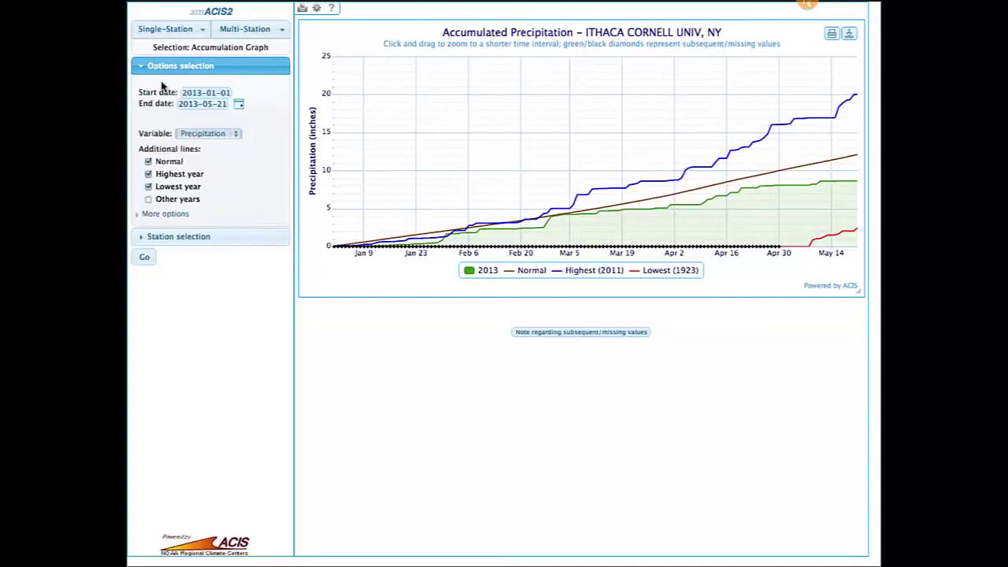
left_click(136, 216)
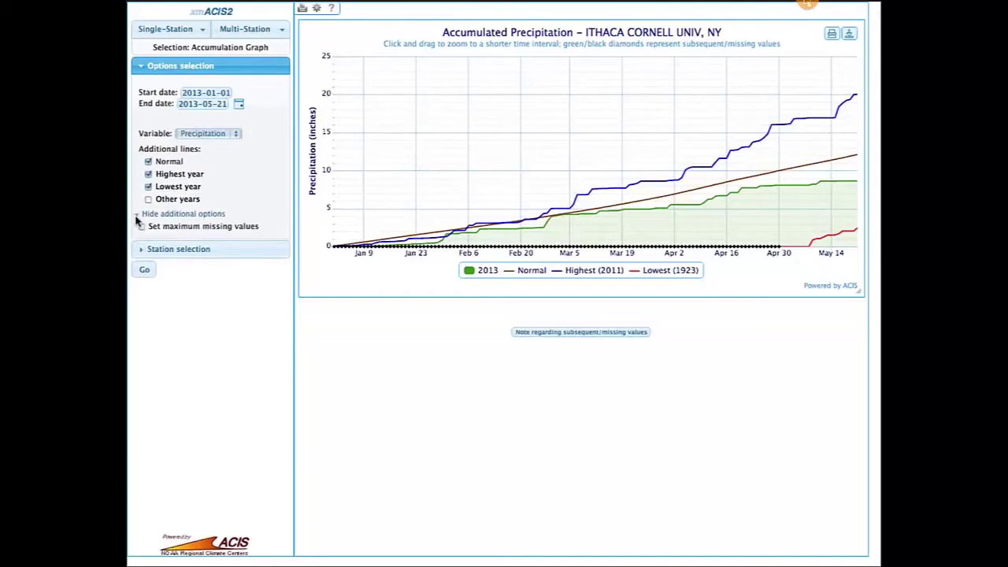
left_click(143, 228)
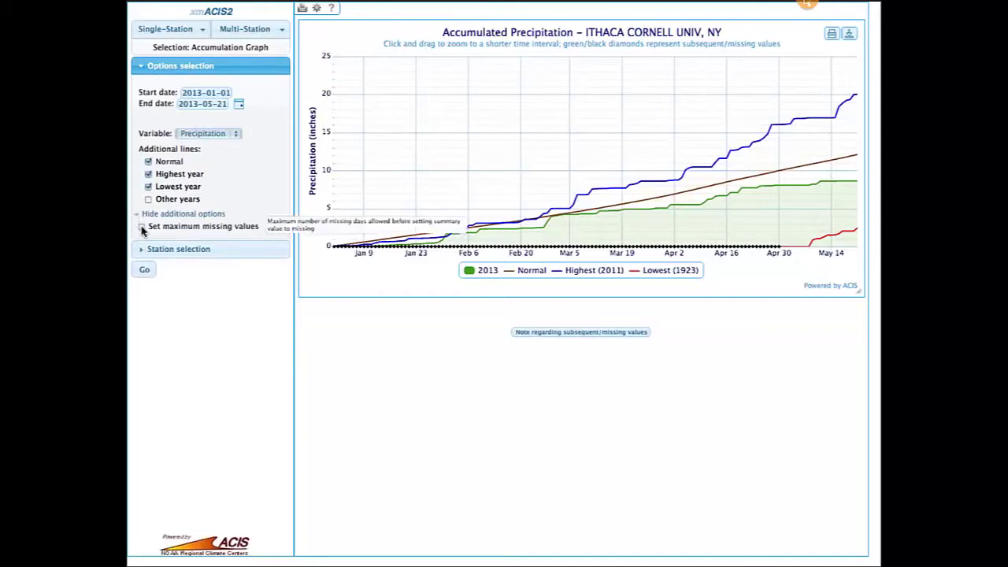
left_click(143, 228)
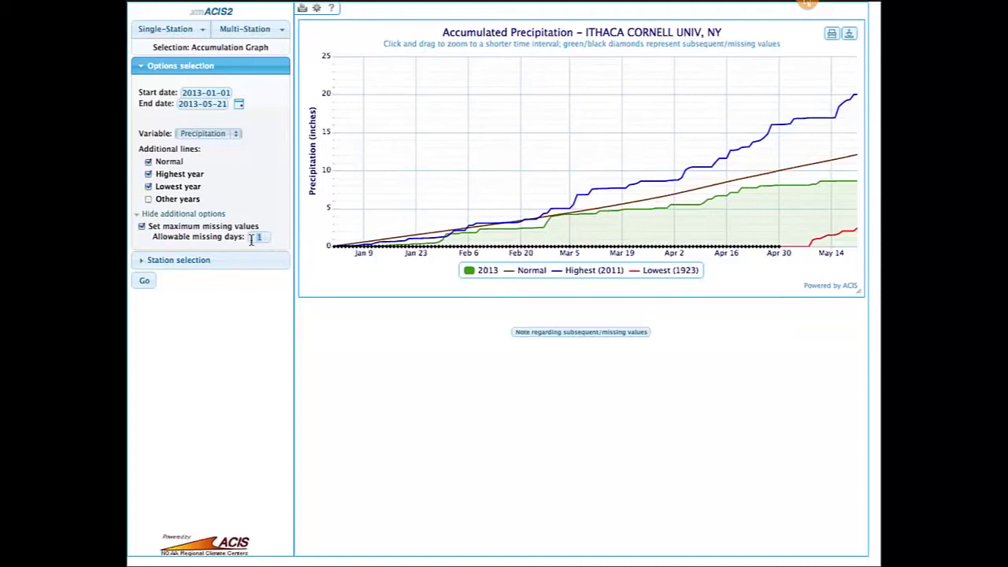
left_click(145, 282)
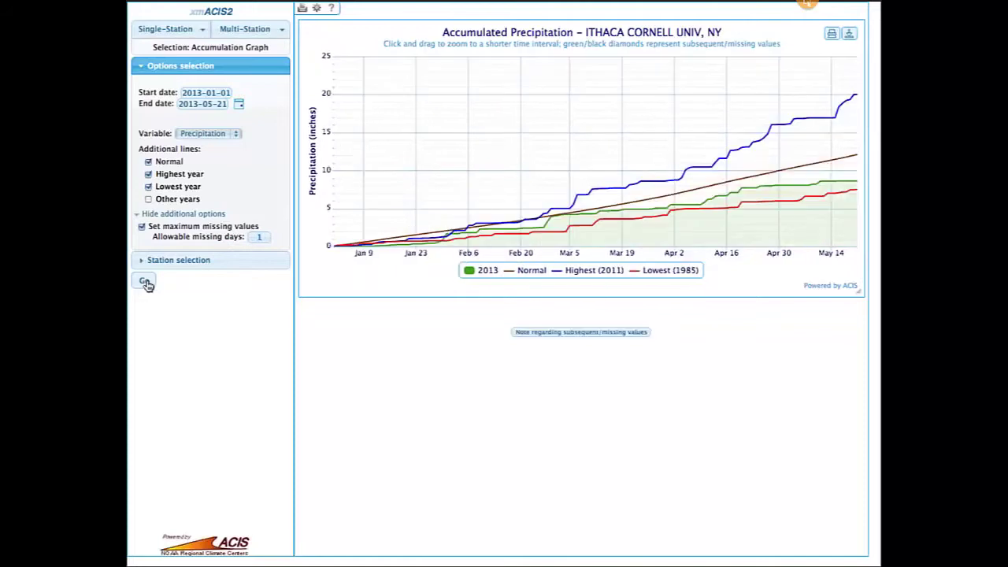
mouse_move(746, 240)
mouse_move(409, 39)
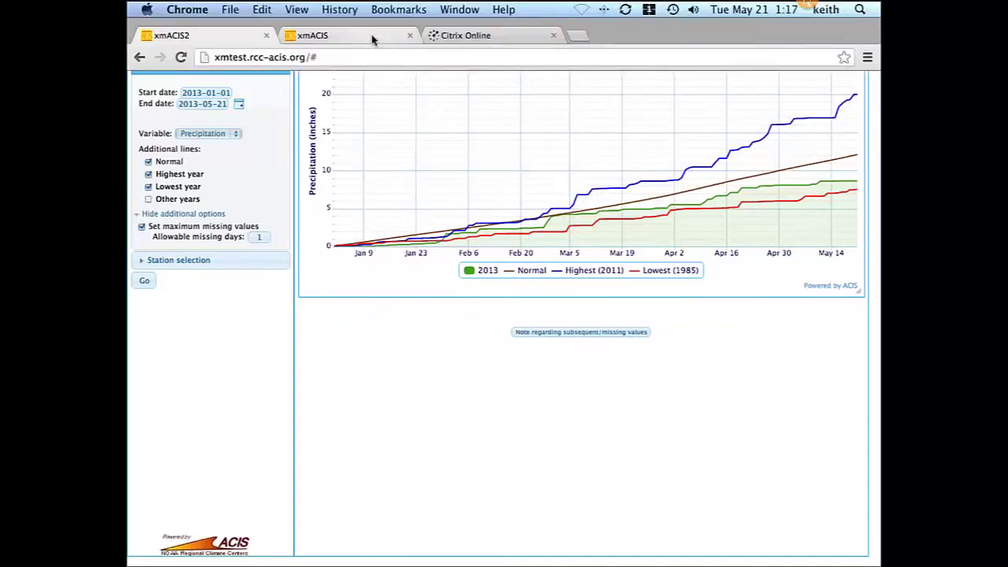
left_click(373, 39)
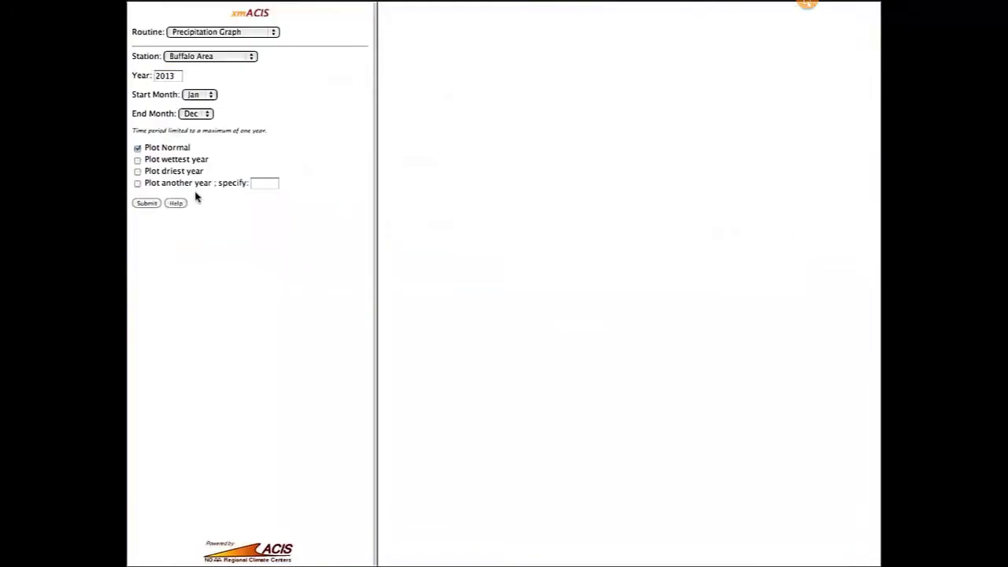
left_click(138, 185)
mouse_move(486, 8)
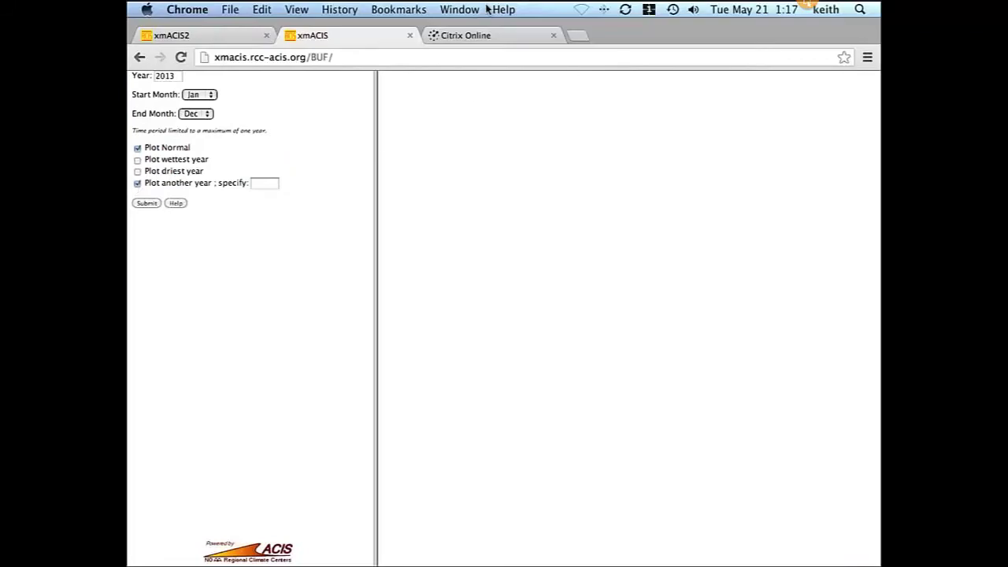
left_click(232, 38)
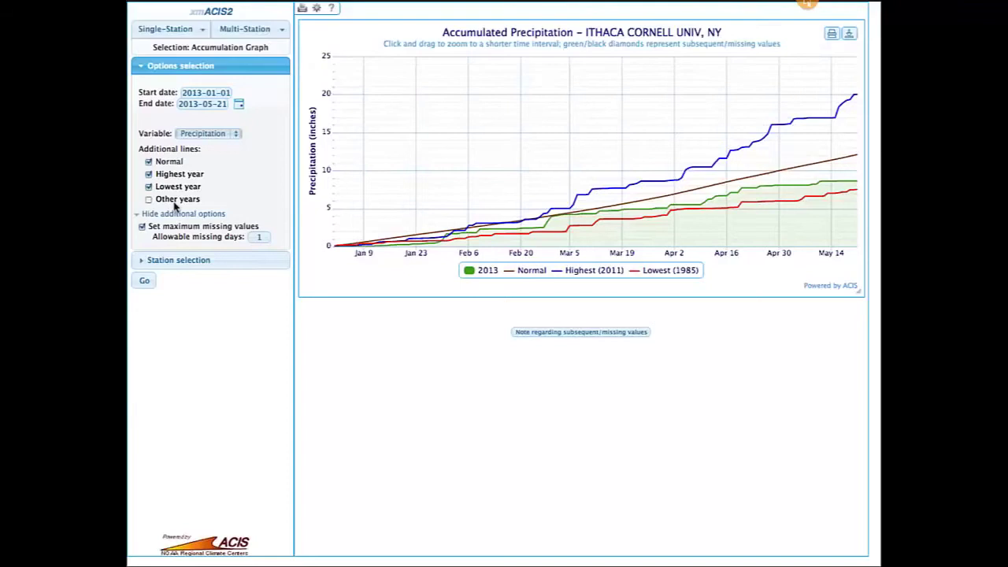
Drop the normal, highest and lowest lines and add the other-years totals table.
left_click(148, 161)
left_click(148, 174)
left_click(148, 187)
left_click(148, 200)
left_click(145, 281)
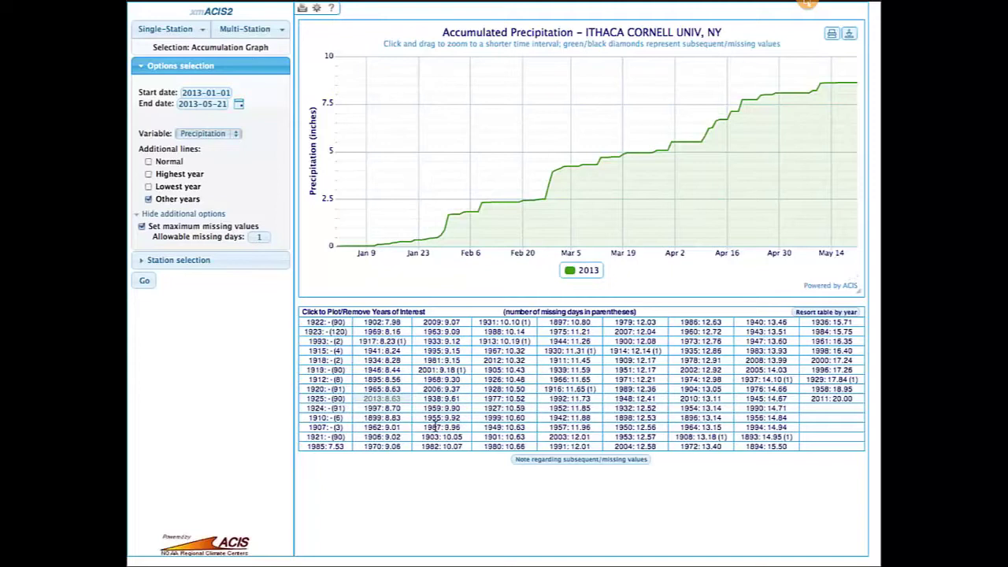
Plot the 1997, 2007 and 1951 lines, then remove the 1997 and 2007 lines.
left_click(382, 409)
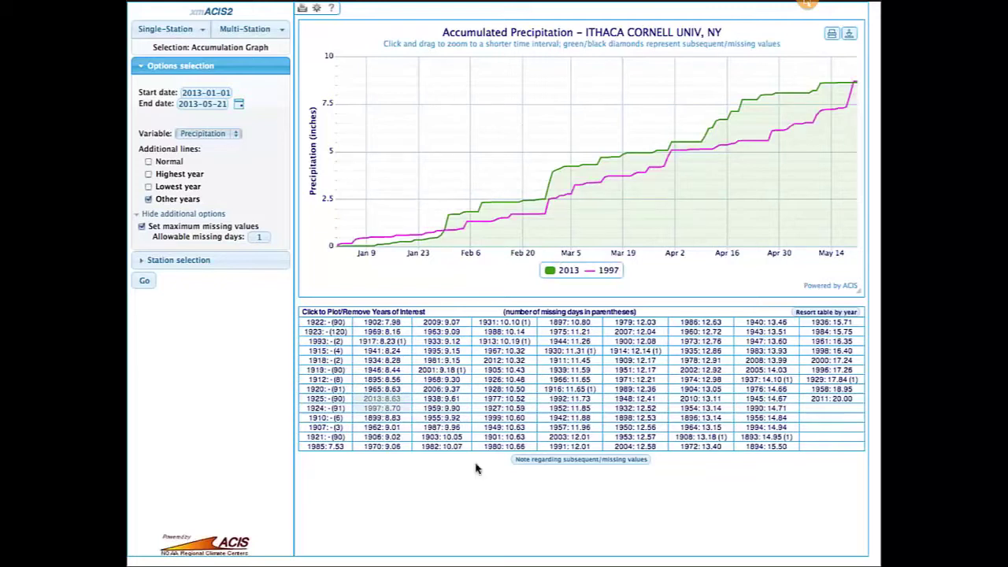
left_click(624, 335)
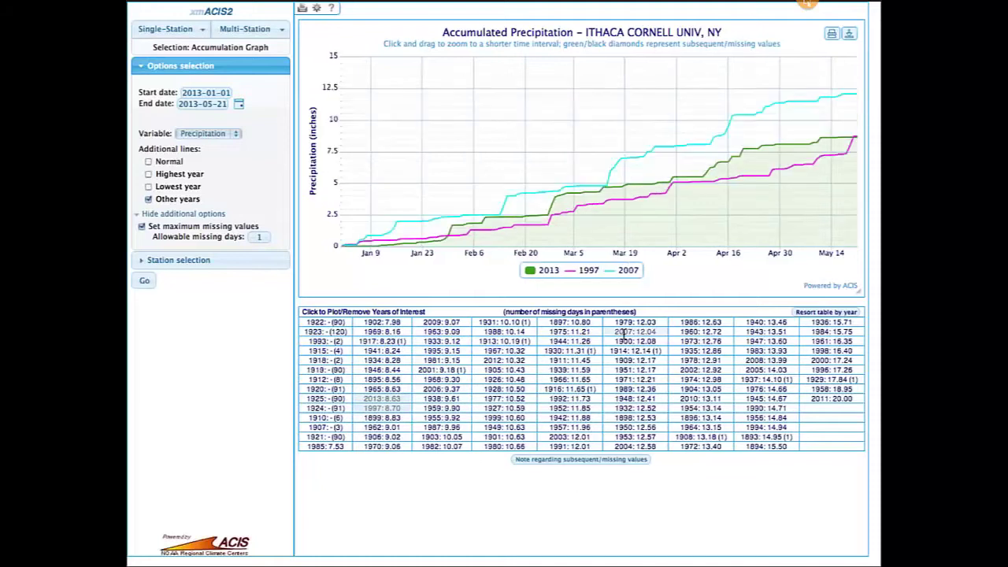
left_click(630, 370)
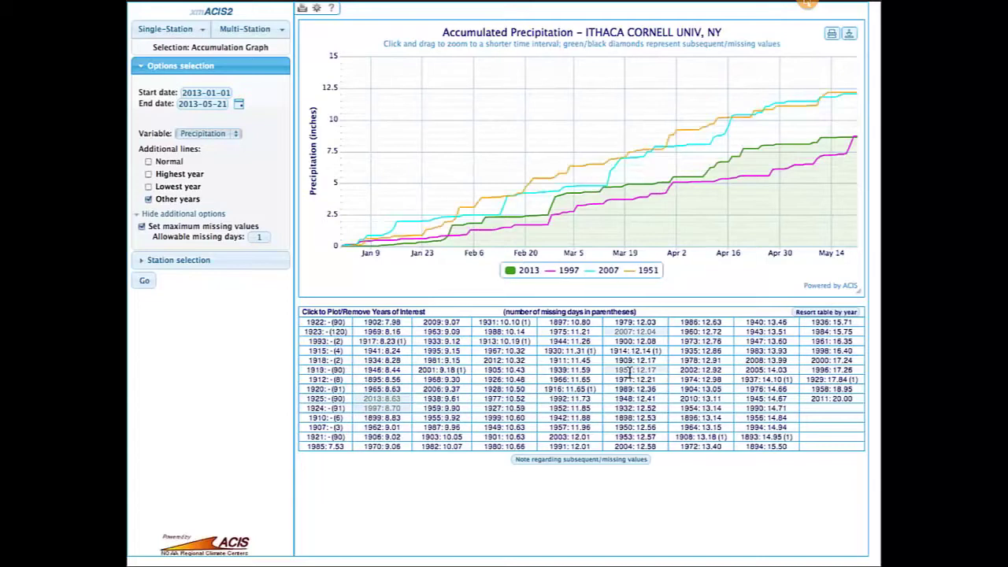
left_click(387, 408)
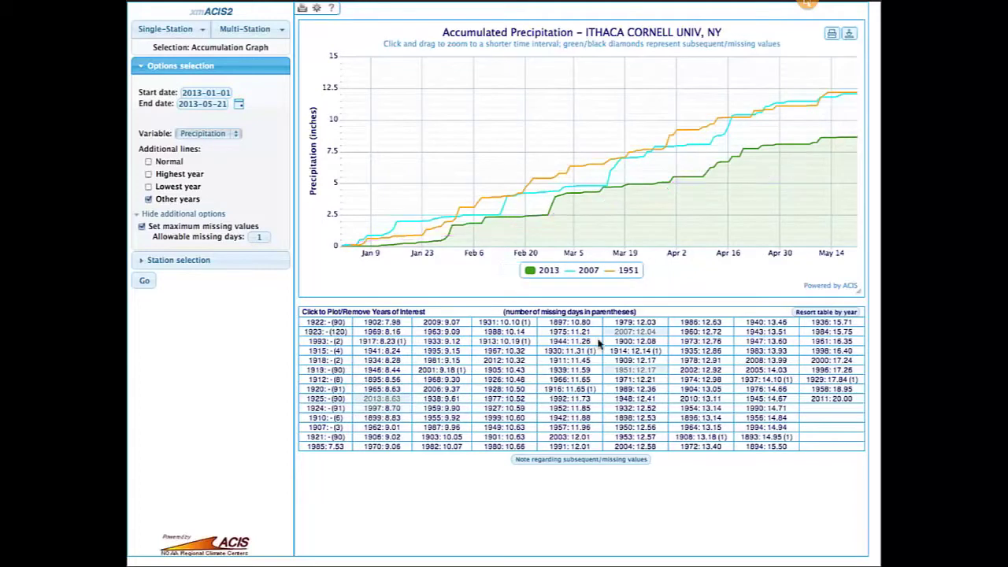
left_click(624, 333)
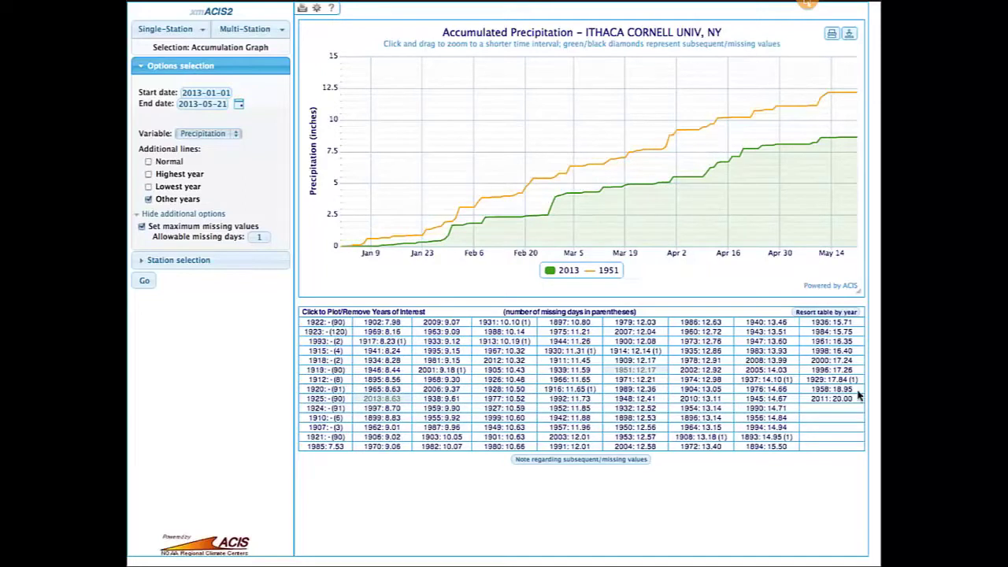
Sort the table by year, add the 2012 and 2011 lines, and drop 1951.
left_click(828, 313)
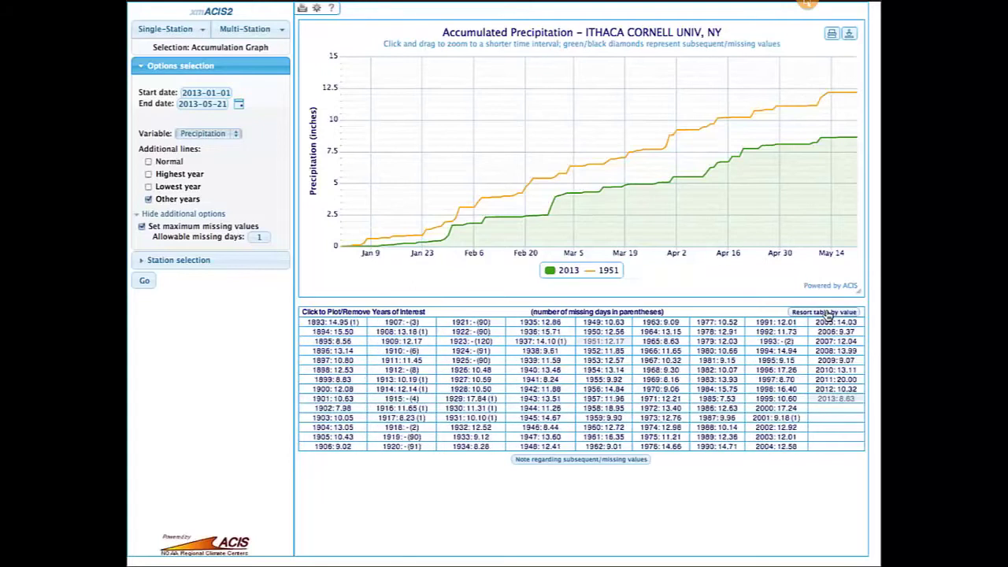
left_click(830, 389)
left_click(827, 381)
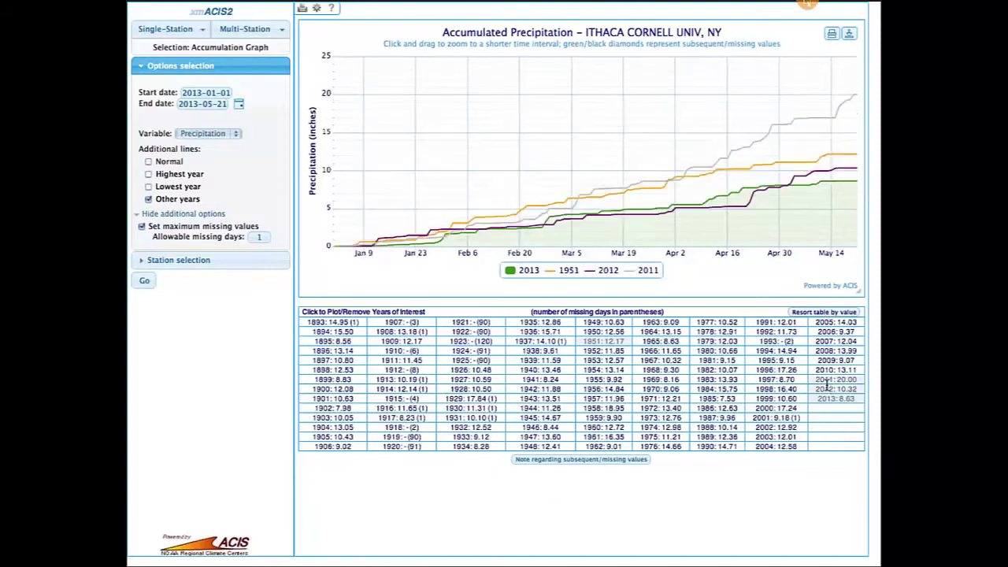
left_click(588, 341)
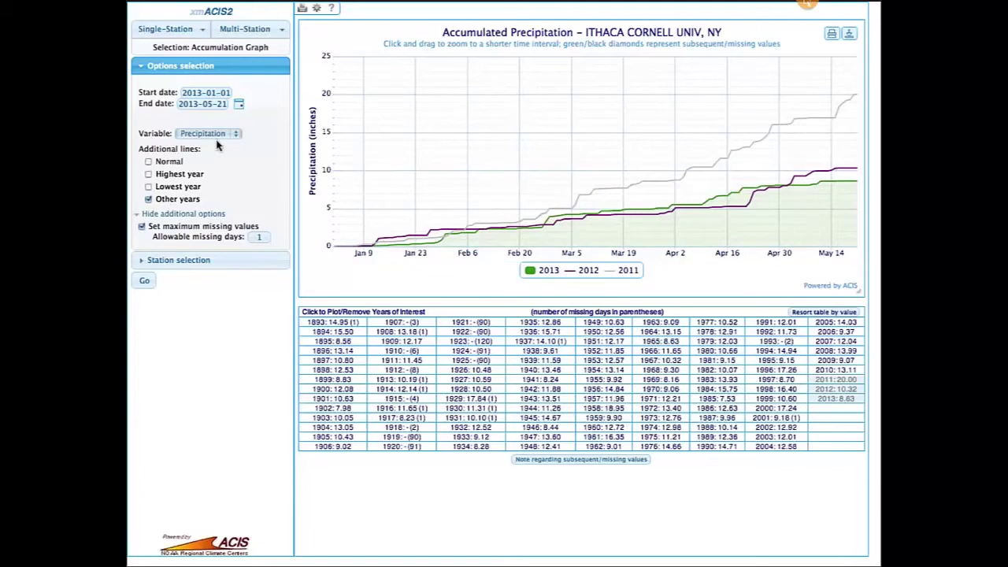
left_click(165, 28)
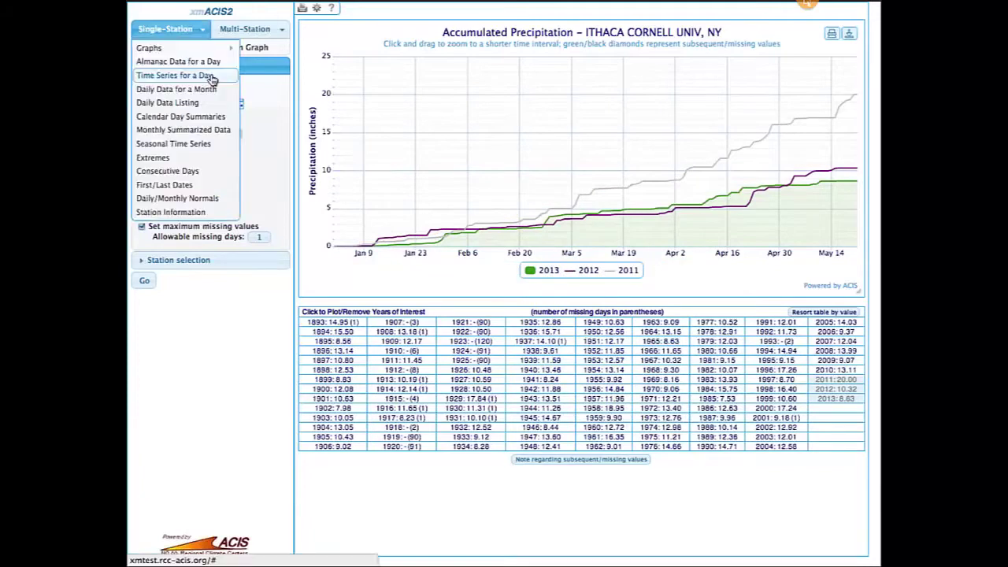
Redraw the accumulated precipitation graph with start date 2012-01-01.
left_click(211, 78)
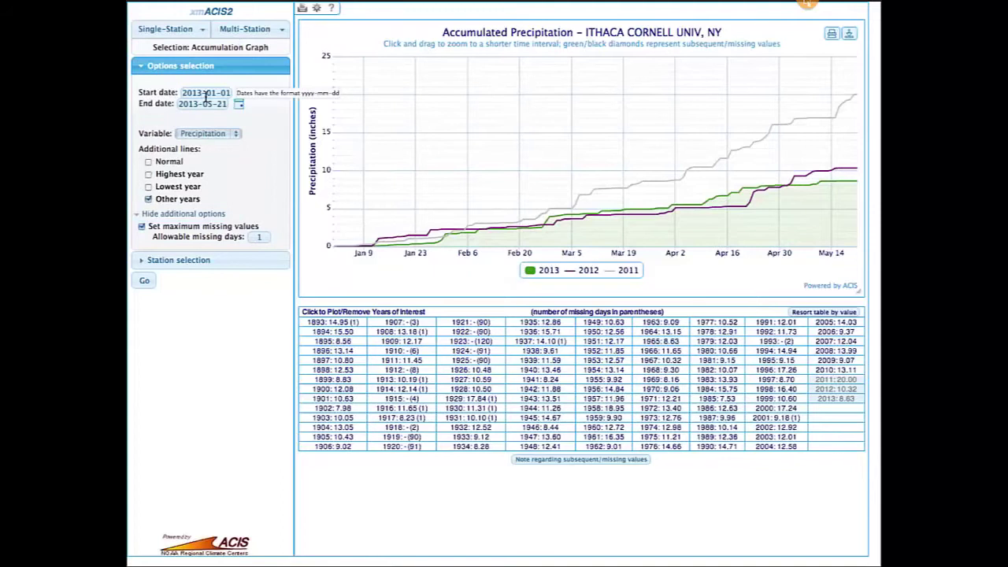
left_click(196, 94)
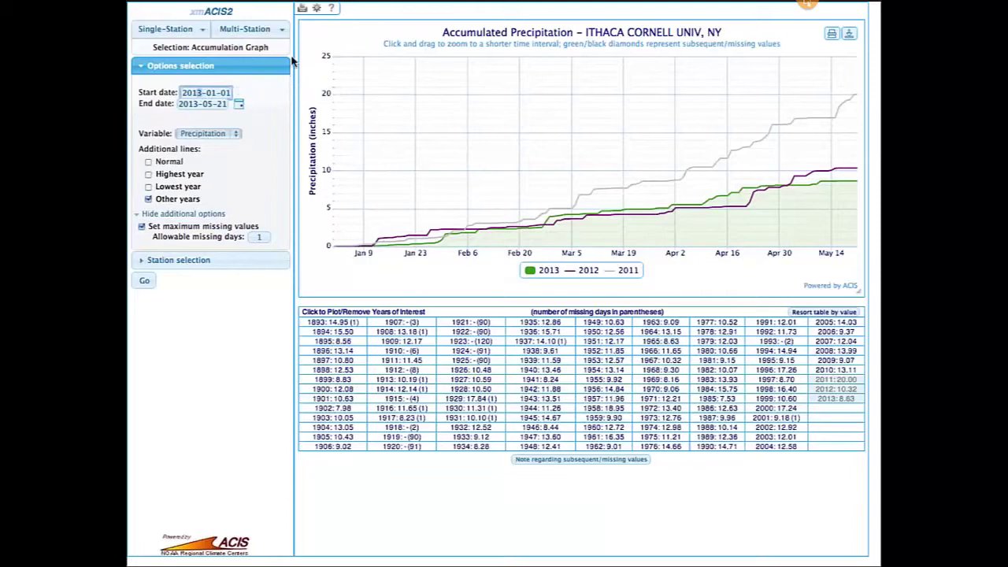
type("2012-01-01")
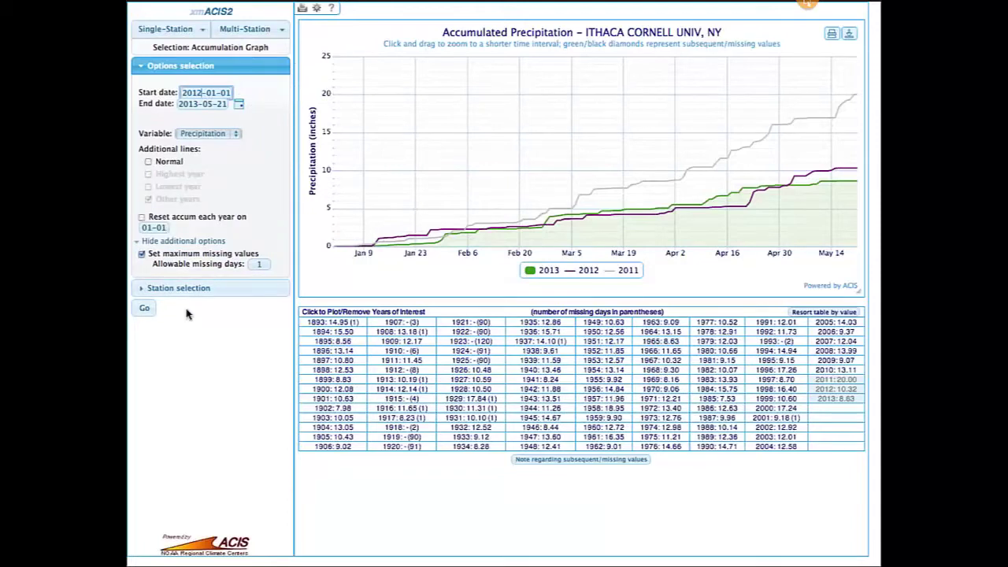
left_click(144, 310)
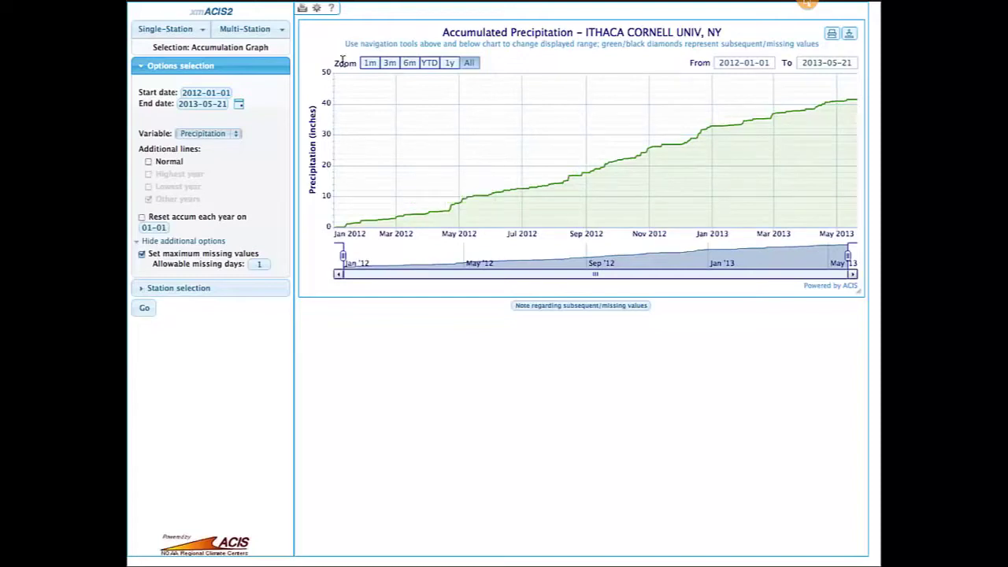
Zoom to 3 months, then adjust the navigator to show 2012-04-02 through 2012-05-10.
left_click(389, 63)
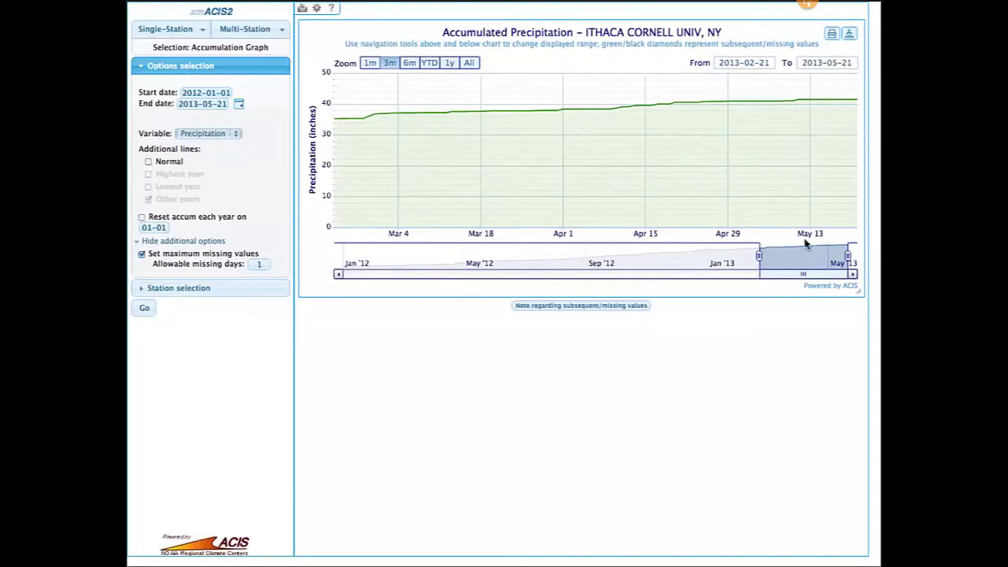
left_click_drag(804, 274, 442, 277)
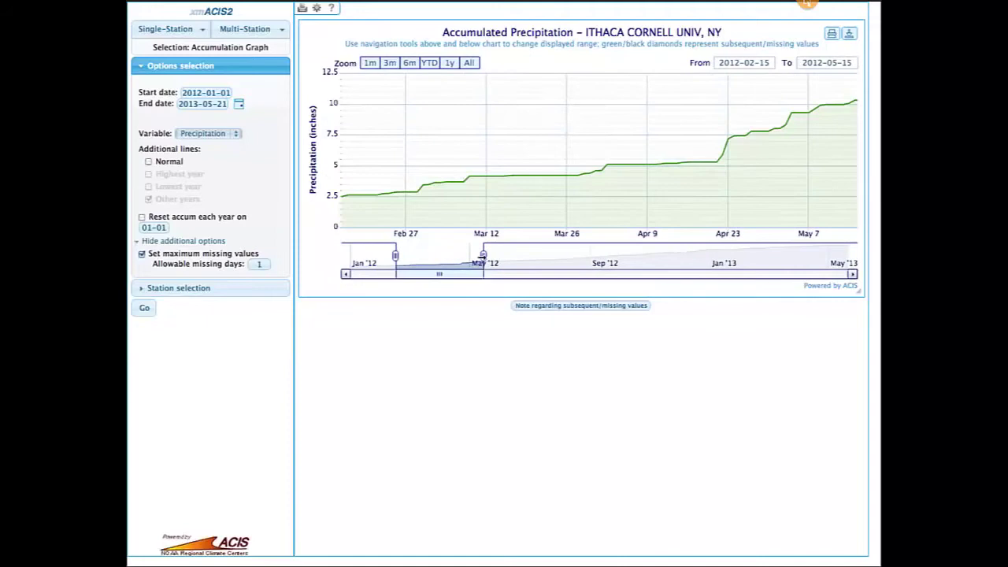
left_click_drag(486, 258, 425, 258)
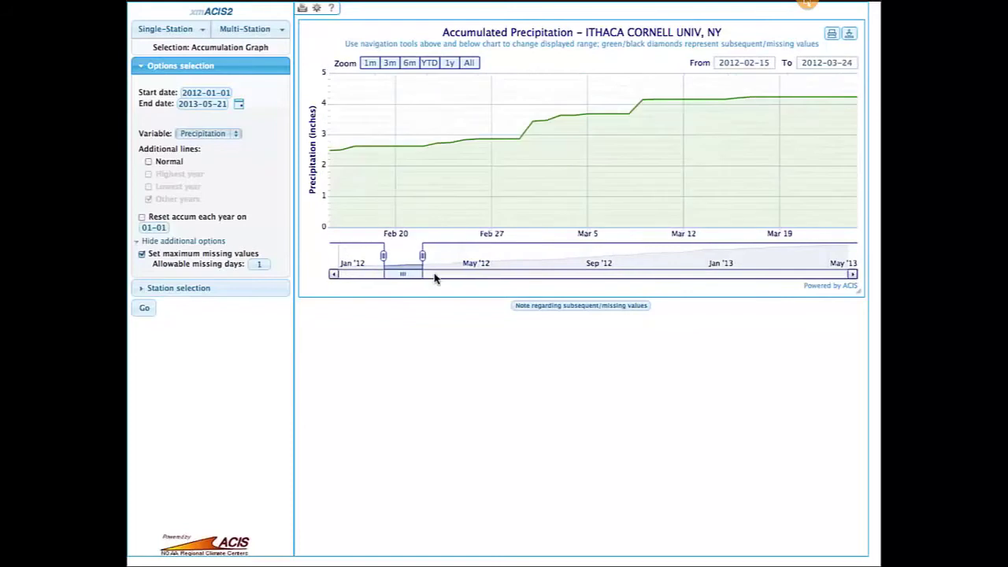
left_click(433, 277)
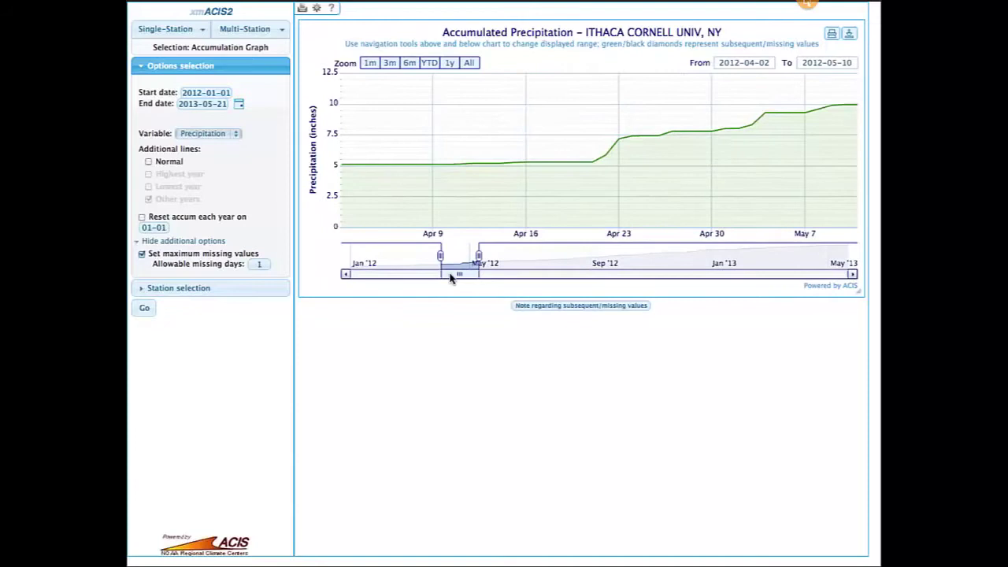
Graph accumulated Snowfall from 1990-01-01 and add the normal accumulation line.
left_click(210, 135)
left_click(209, 142)
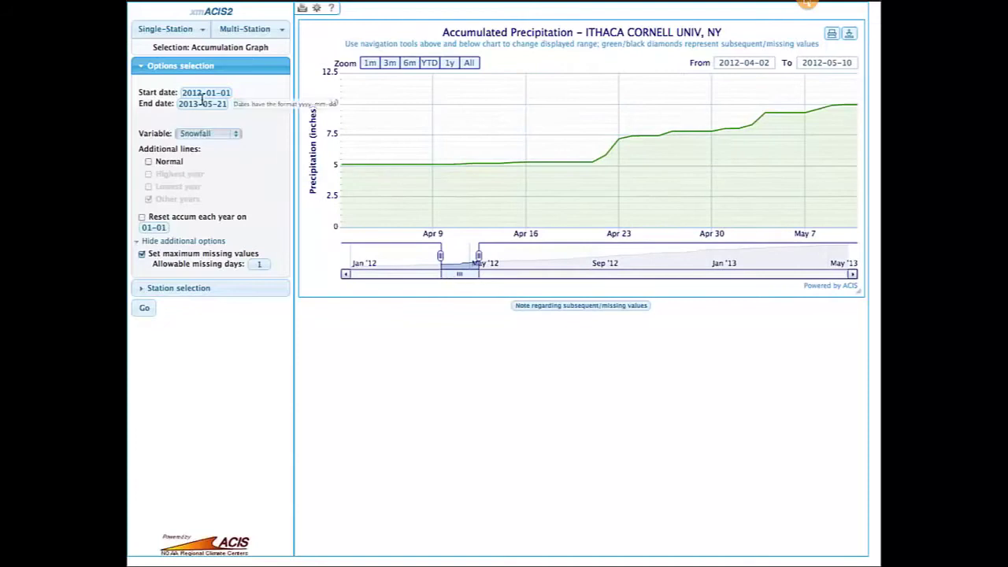
triple_click(181, 94)
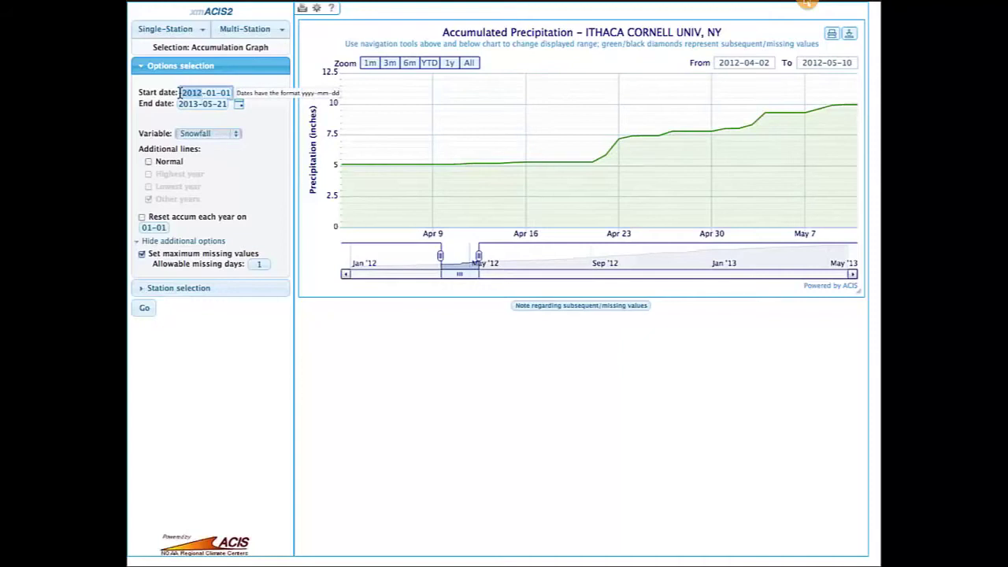
type("1990")
left_click(142, 307)
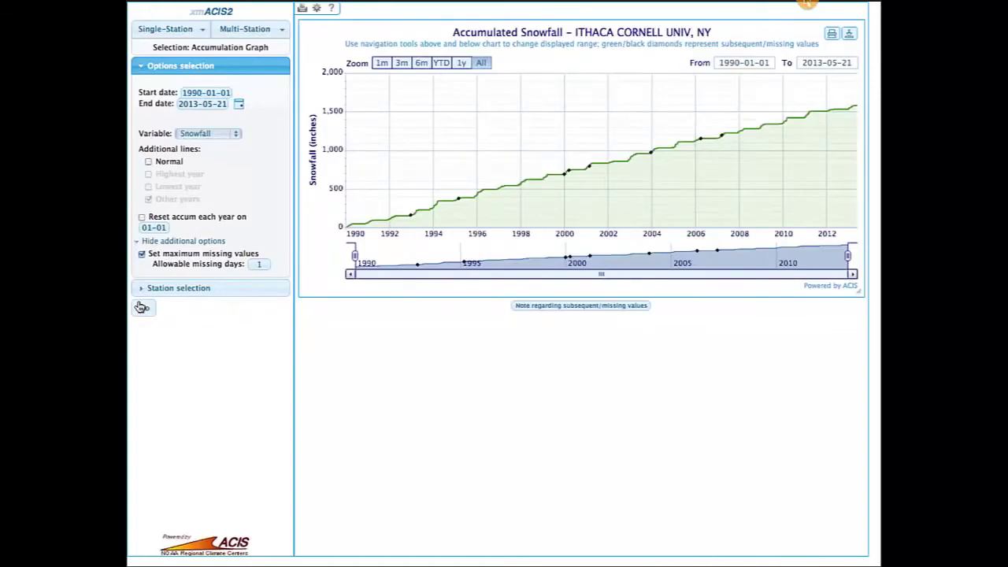
left_click(148, 163)
left_click(144, 310)
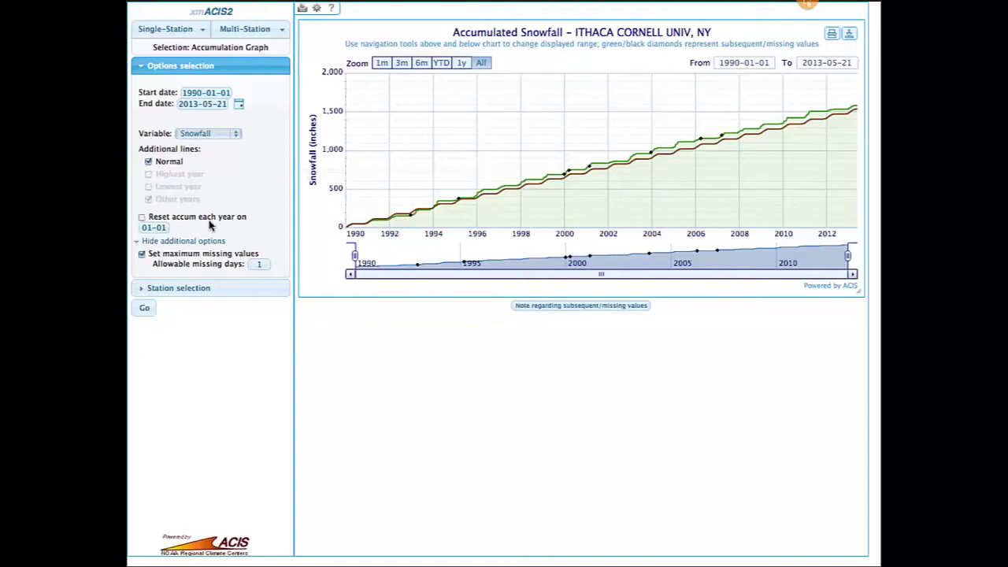
Reset snowfall accumulation every 10-01 and zoom the chart to 2001-06-20 through 2003-02-21.
left_click(142, 218)
left_click_drag(167, 227, 134, 229)
type("10")
left_click(145, 310)
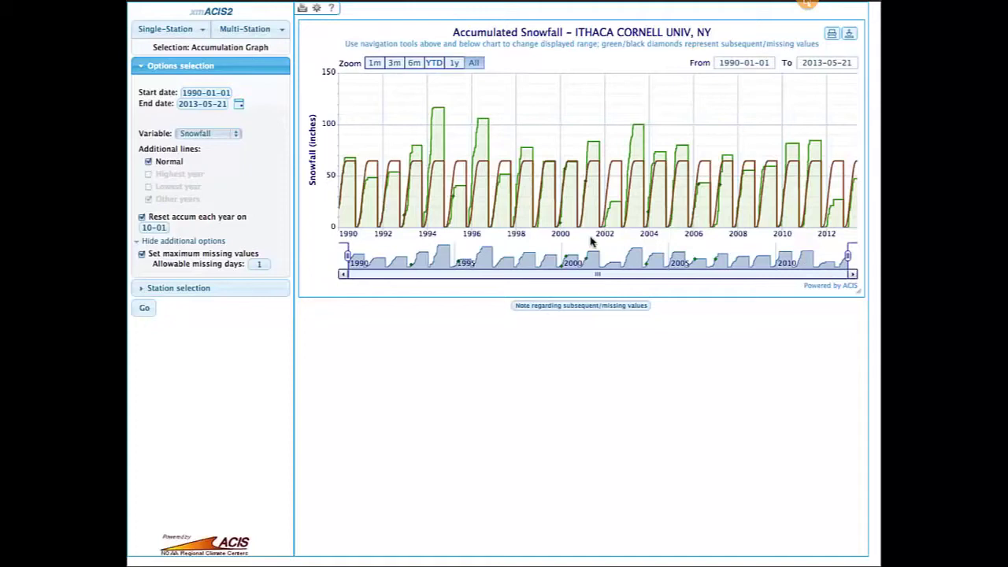
mouse_move(615, 230)
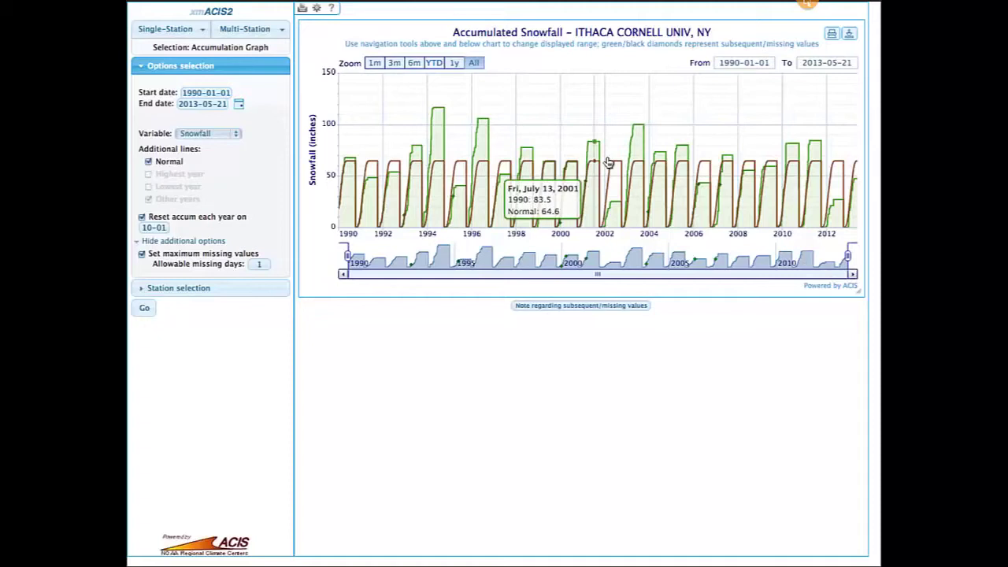
left_click_drag(605, 147, 631, 146)
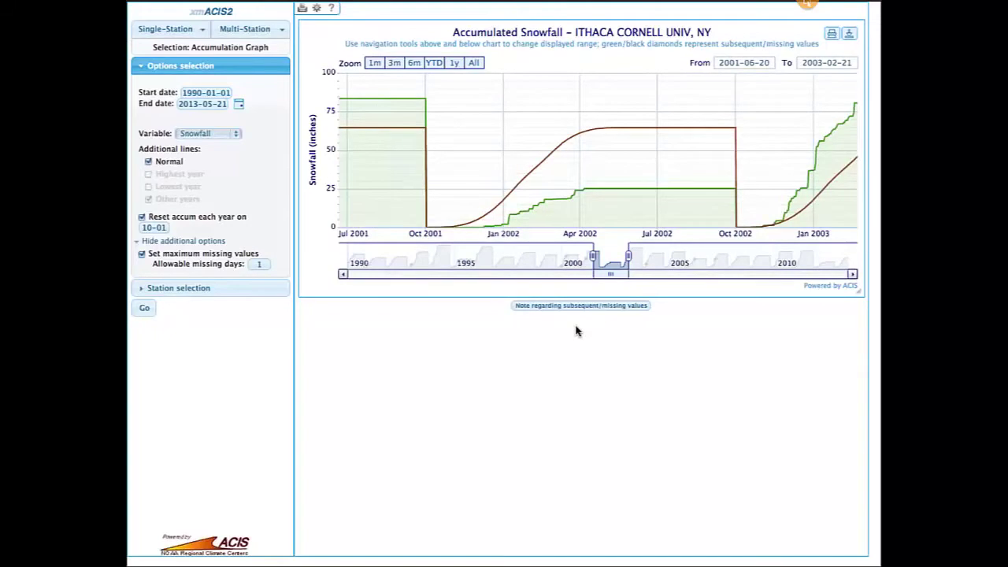
Generate the Almanac Data for a Day report for Ithaca on 2013-05-21.
left_click(155, 28)
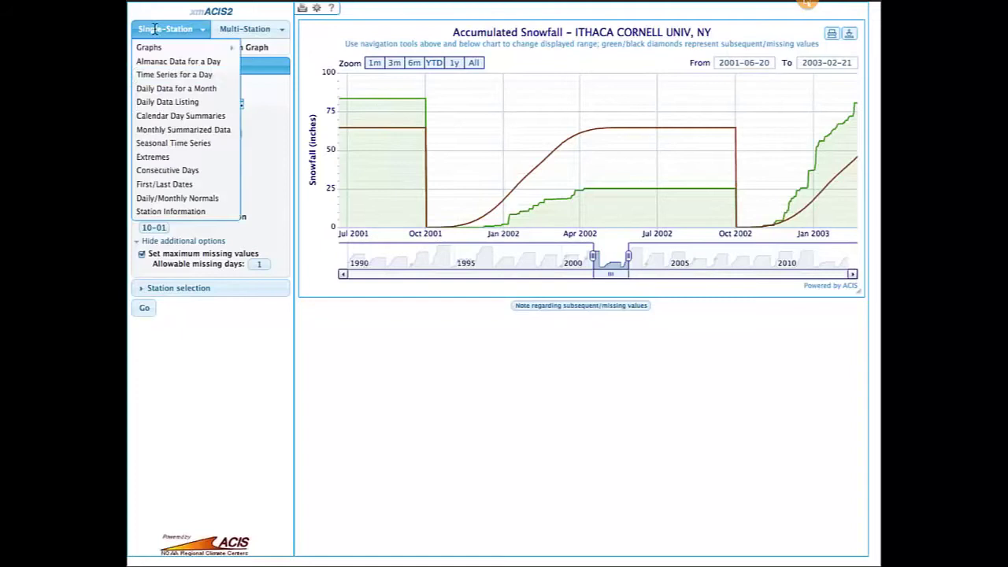
left_click(178, 61)
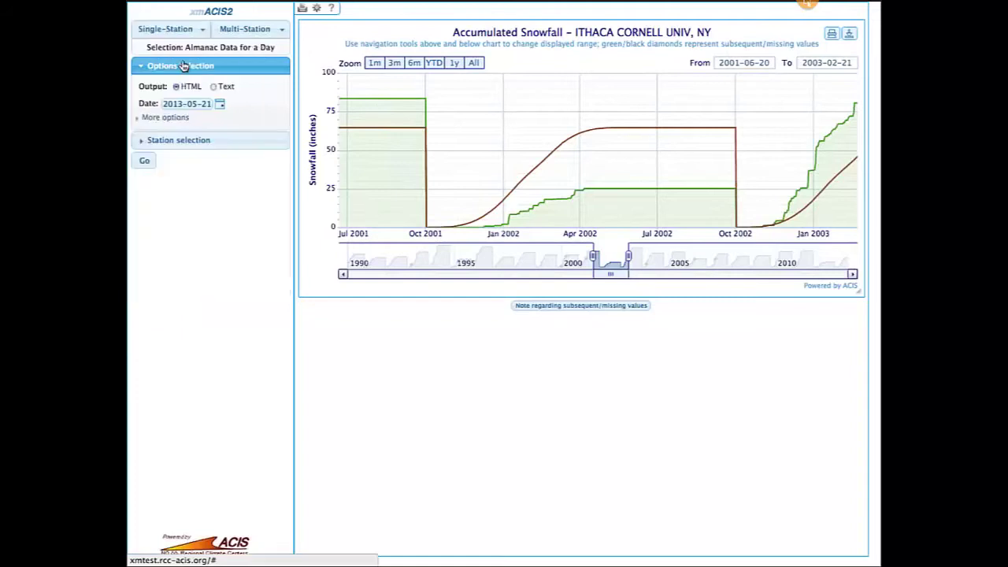
left_click(144, 162)
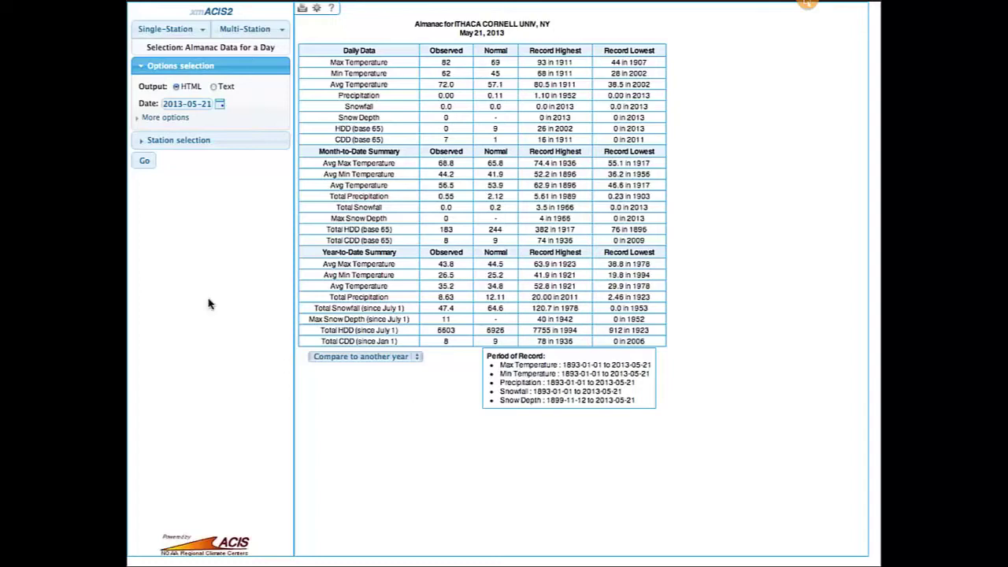
Compare the almanac to 2012, then to 2000, and enable maximum allowable missing days.
left_click(386, 358)
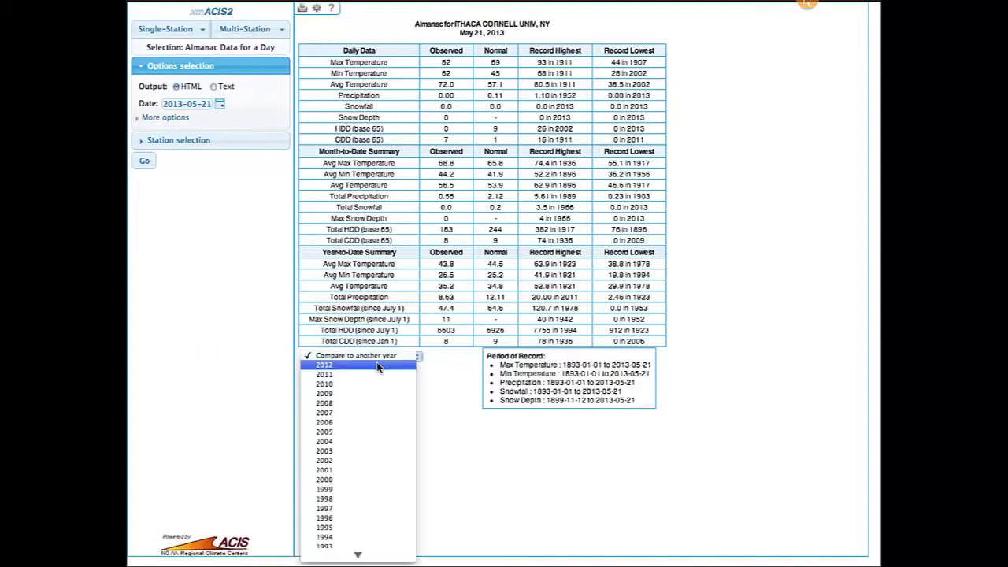
left_click(378, 366)
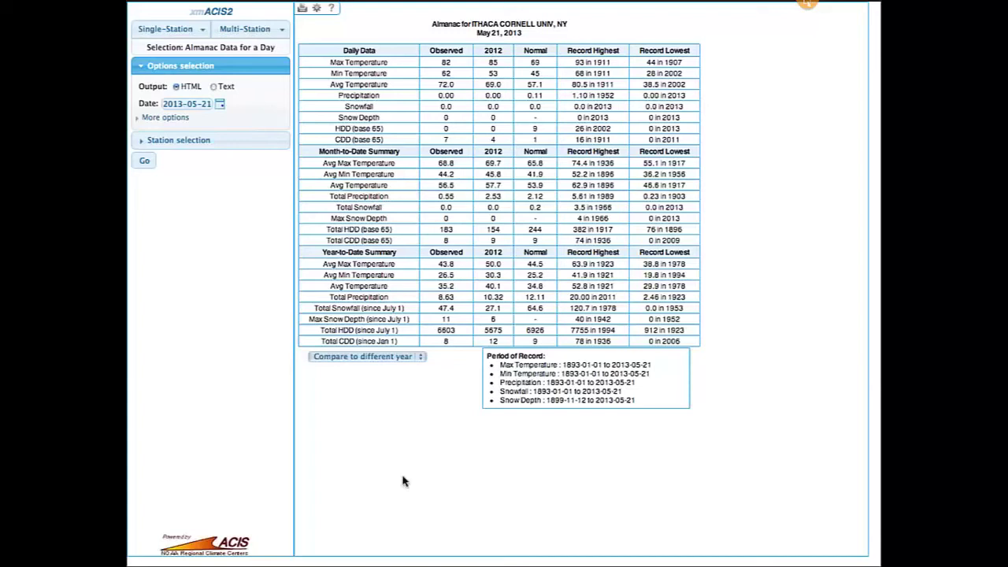
left_click(385, 358)
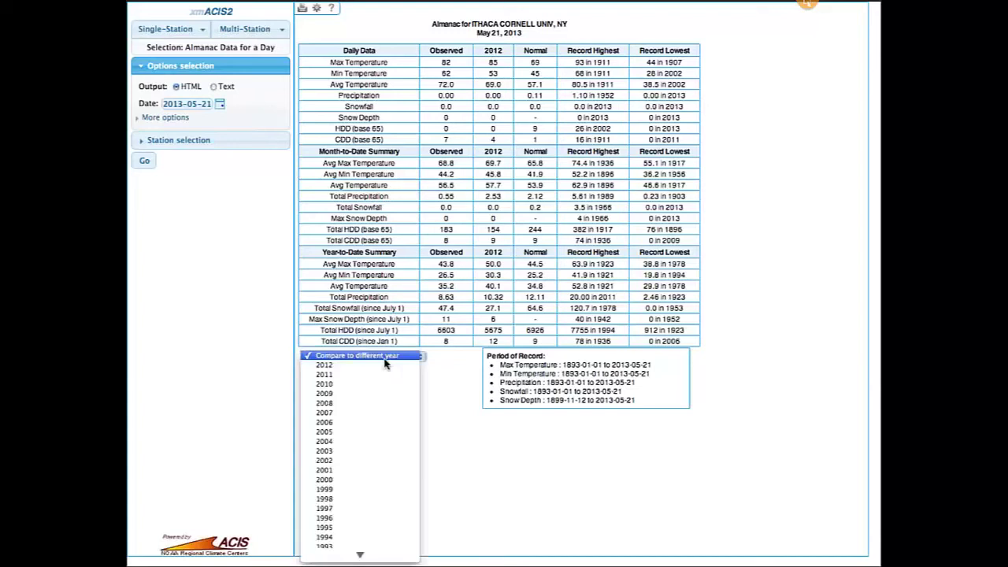
left_click(359, 480)
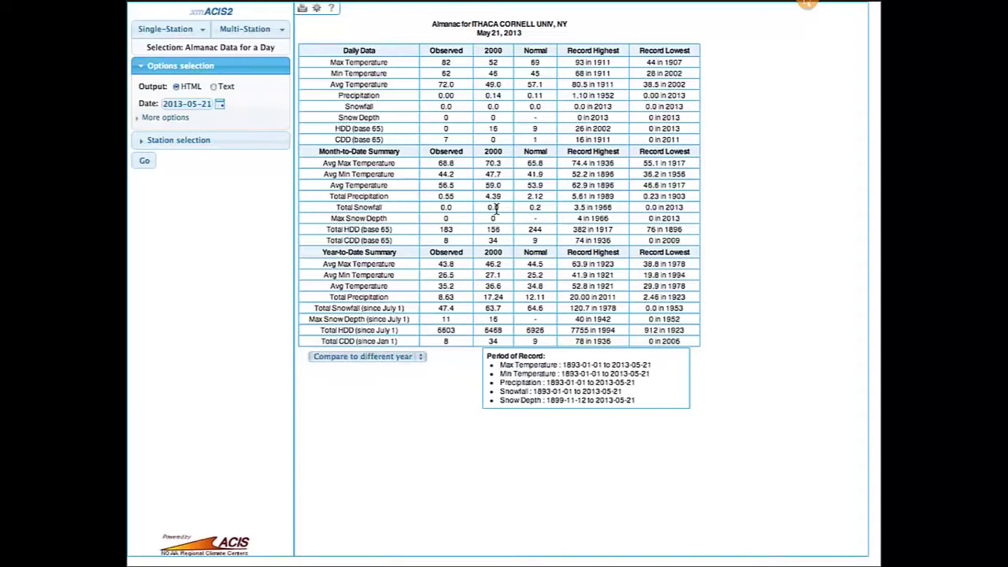
left_click(161, 117)
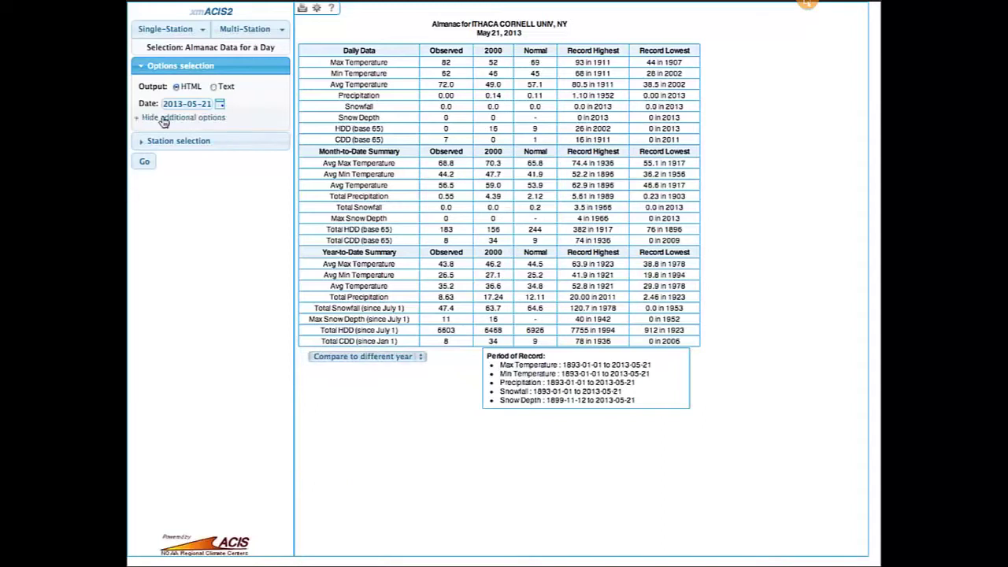
left_click(141, 131)
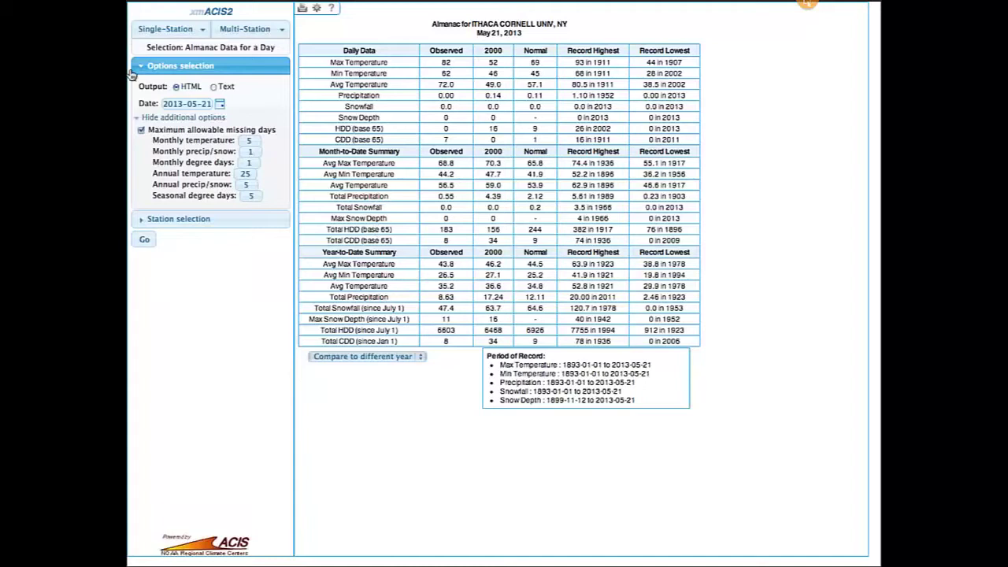
left_click(161, 30)
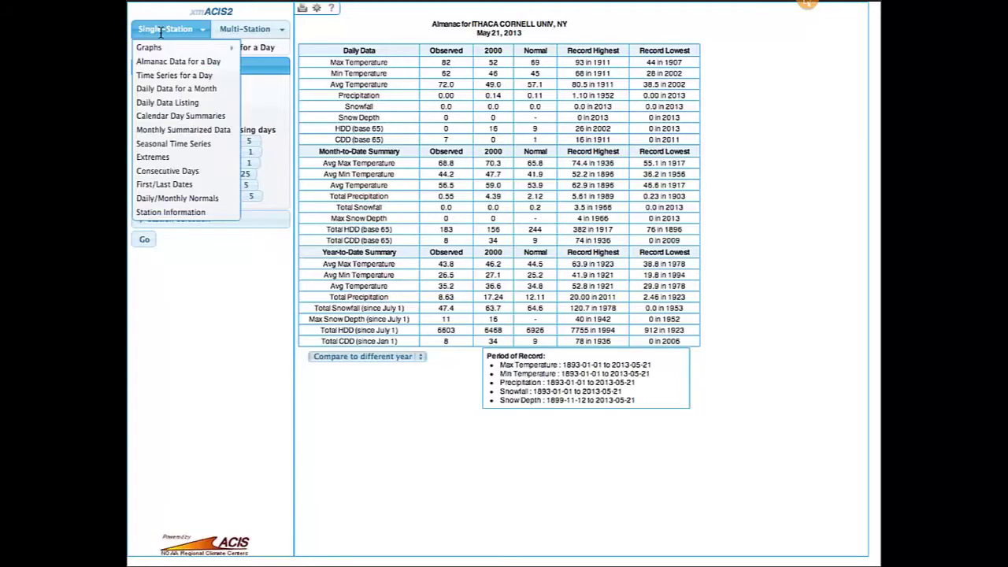
Run Time Series for a Day with date 12-25 and year range starting 1990.
left_click(181, 75)
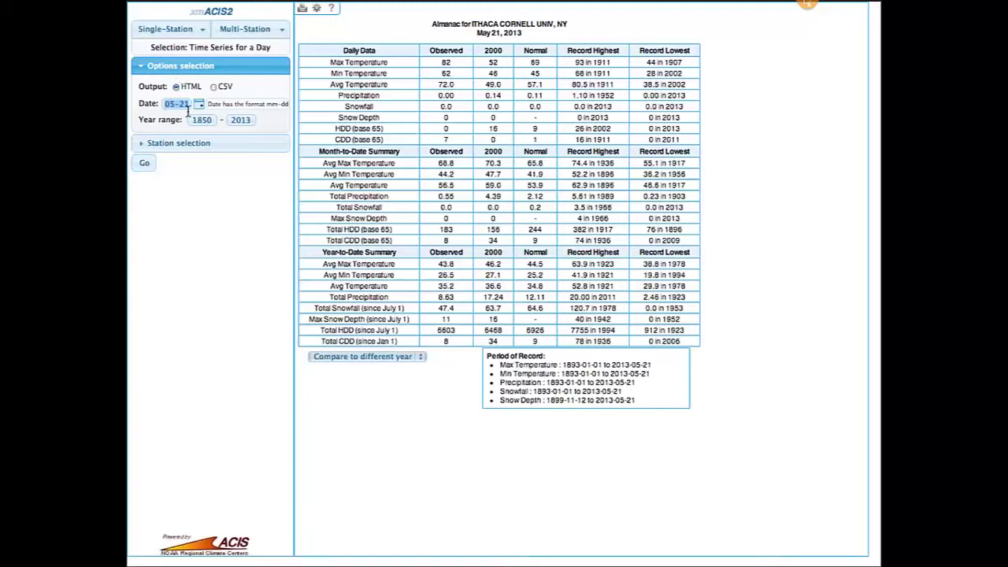
double_click(183, 104)
type("12-25")
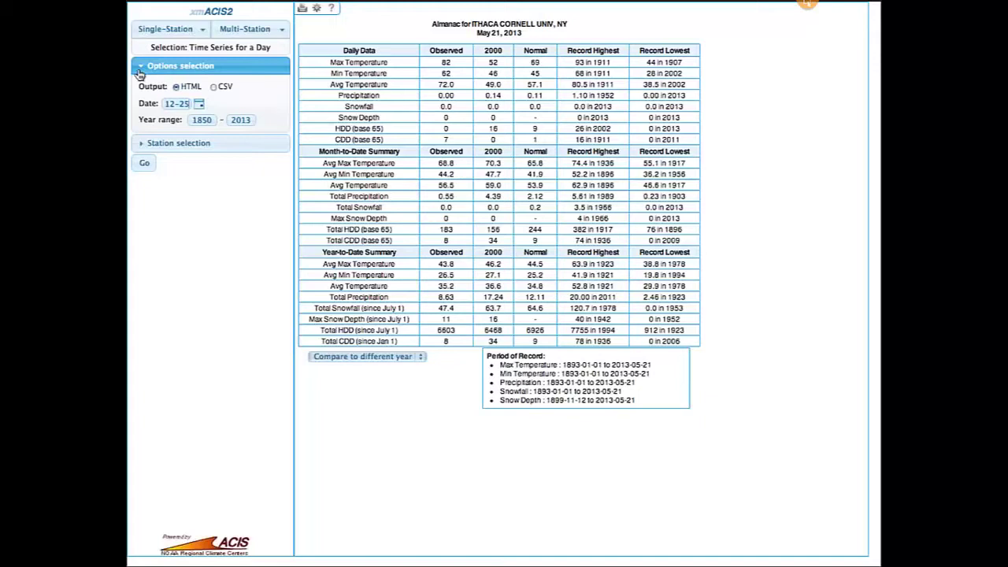
left_click(196, 120)
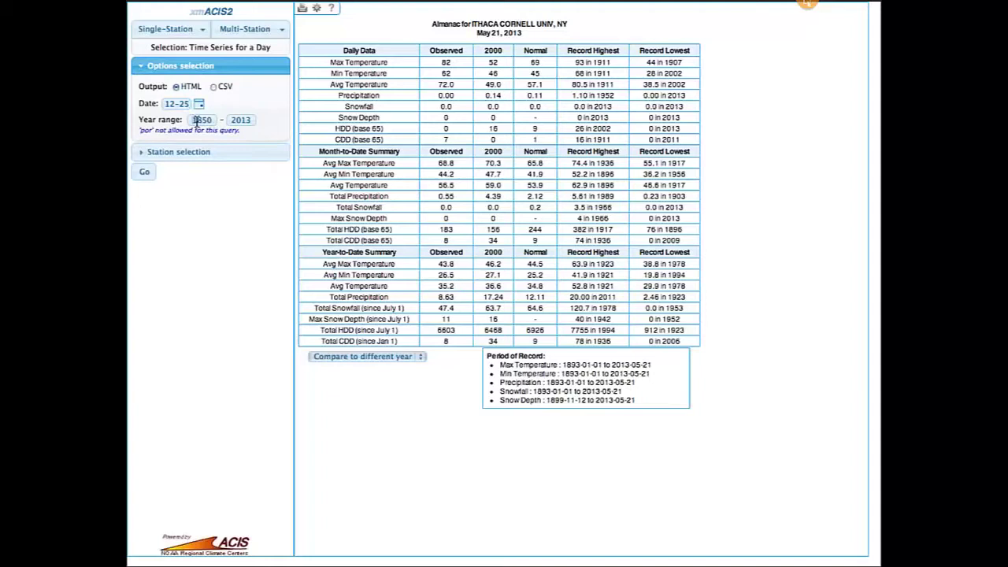
left_click_drag(196, 120, 213, 122)
type("1990")
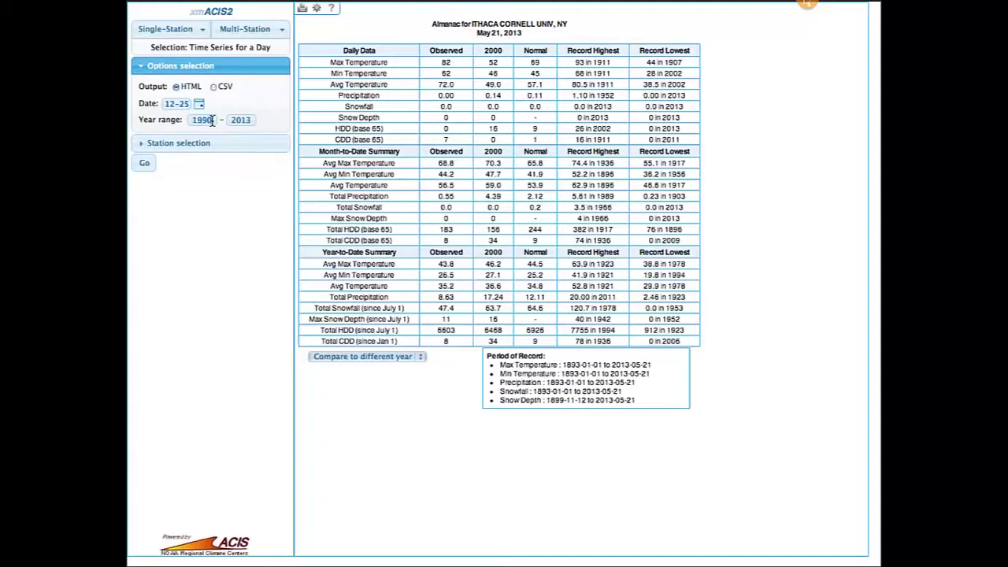
left_click(144, 164)
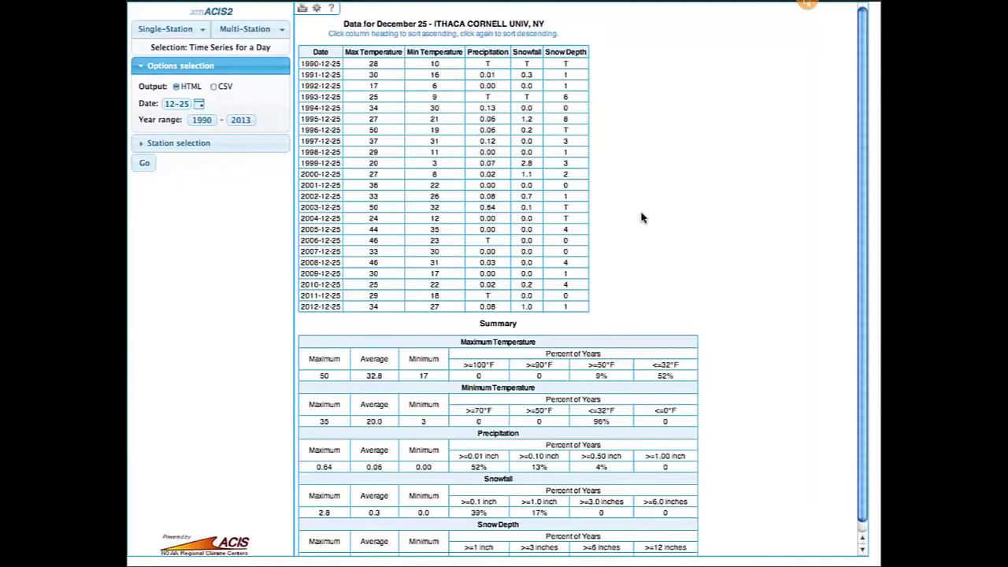
scroll(567, 467, "down", 1)
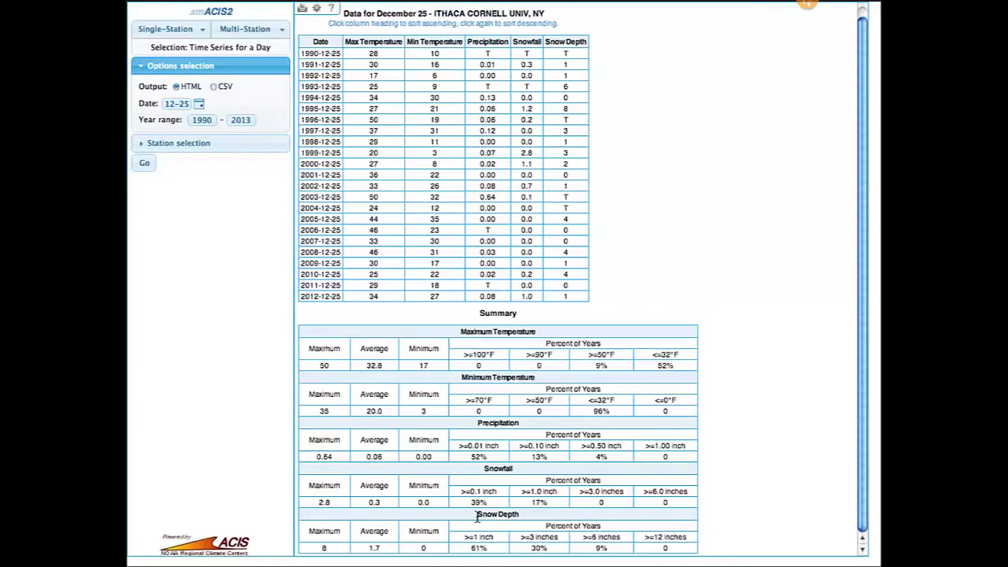
left_click_drag(470, 549, 489, 550)
left_click(178, 30)
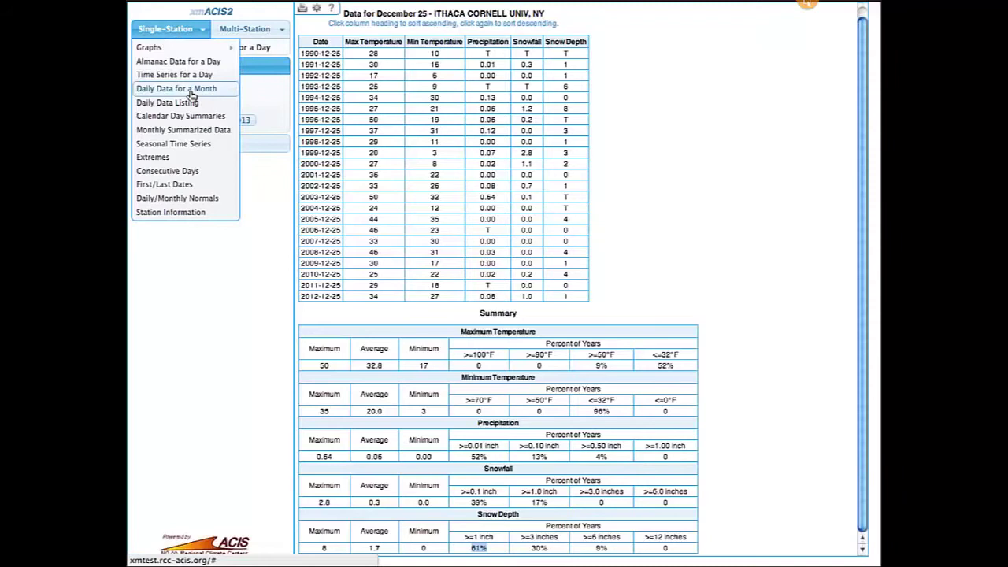
Generate April 2013 daily data and highlight the 17 low, 0.62 precipitation and 44.4 average.
left_click(190, 90)
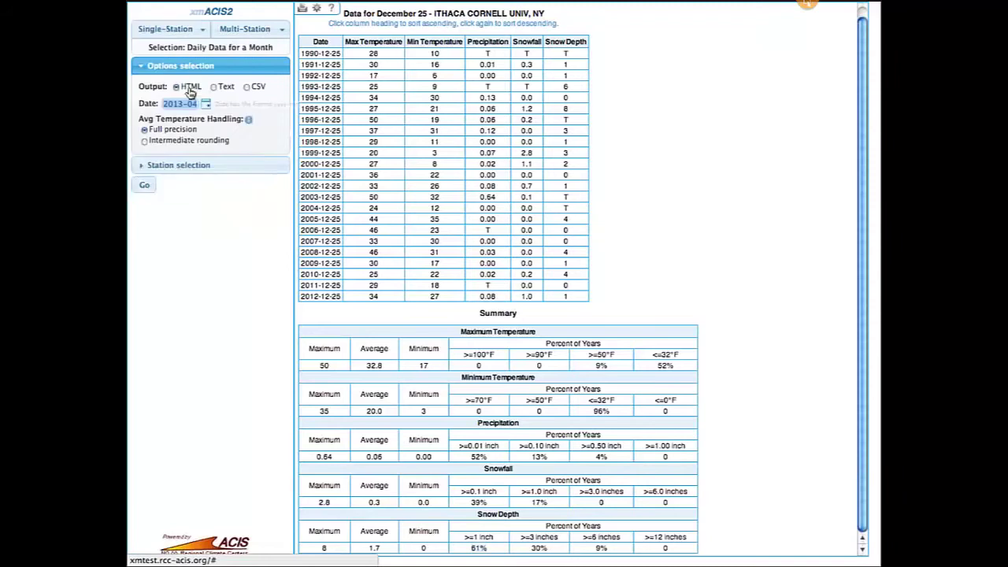
left_click(142, 186)
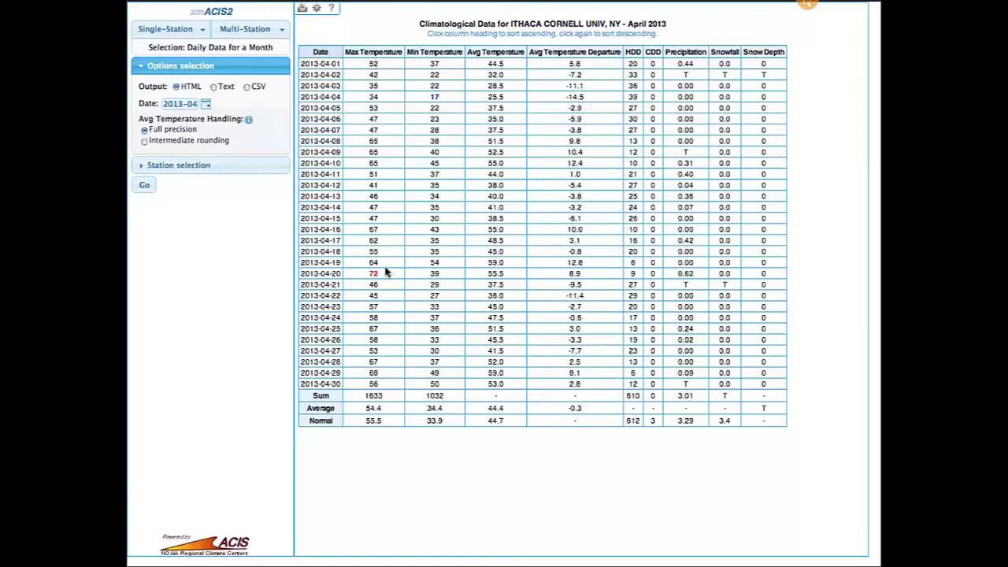
double_click(438, 96)
double_click(683, 273)
double_click(488, 408)
Try intermediate rounding, review the rounding explanation, then set average temperatures to Full precision.
left_click(144, 142)
left_click(144, 185)
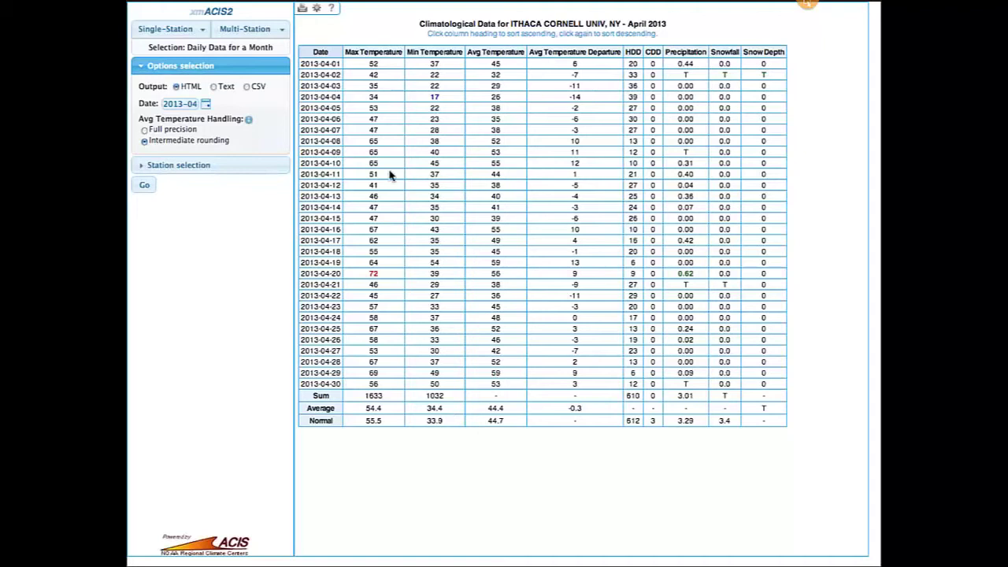
left_click(247, 120)
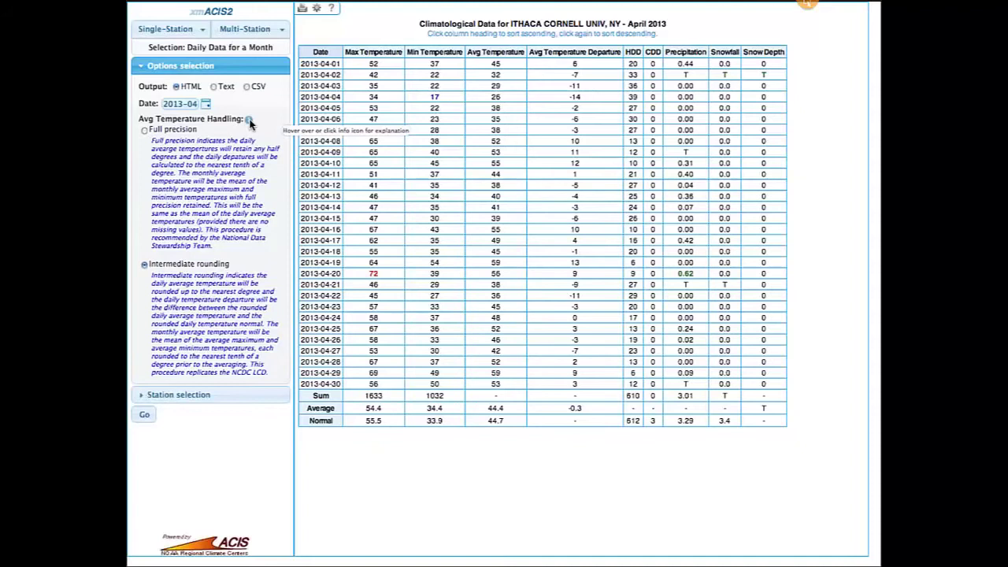
left_click(187, 340)
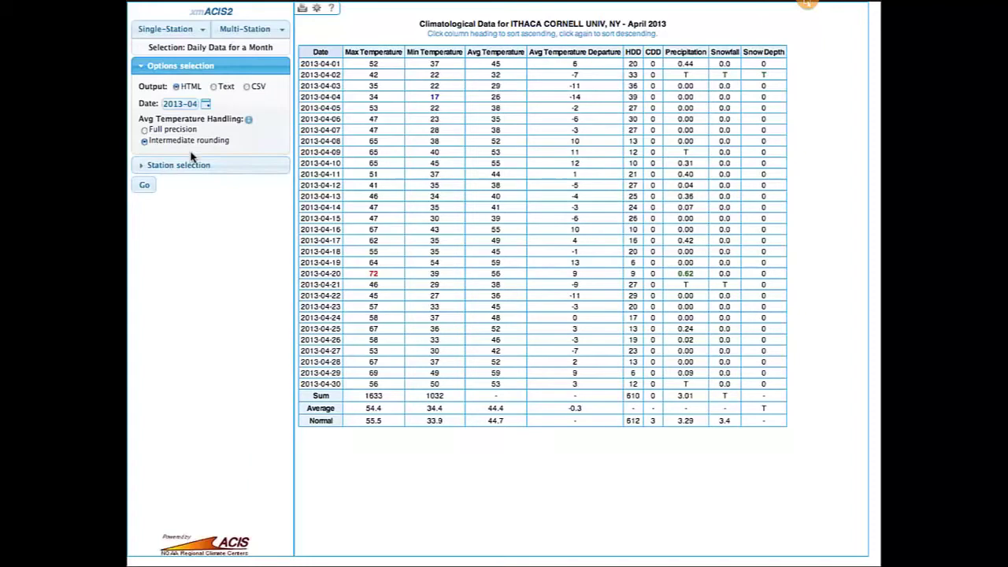
left_click(145, 130)
Generate the Daily Data Listing for Ithaca, 1–21 May 2013, as CSV output.
left_click(172, 28)
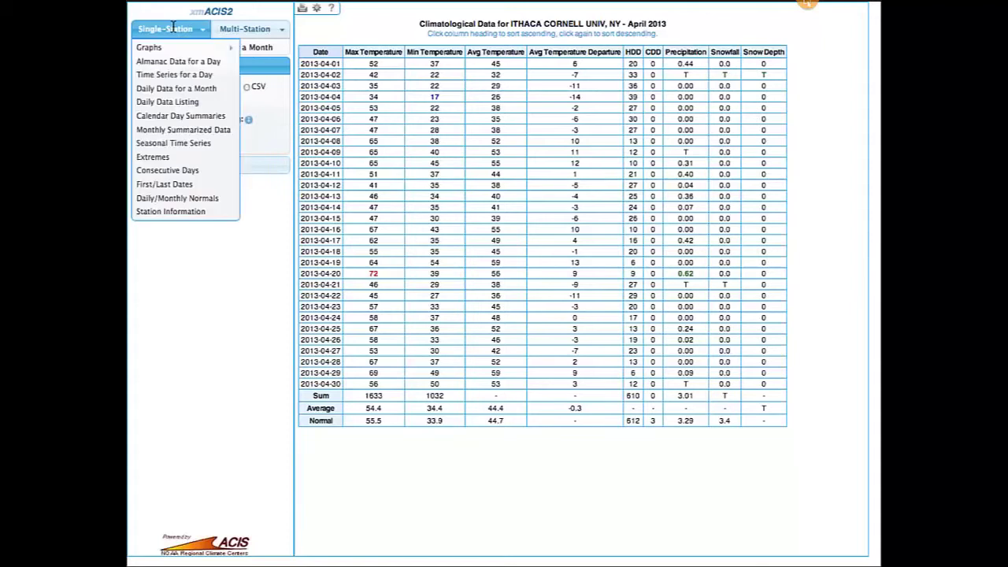
left_click(182, 103)
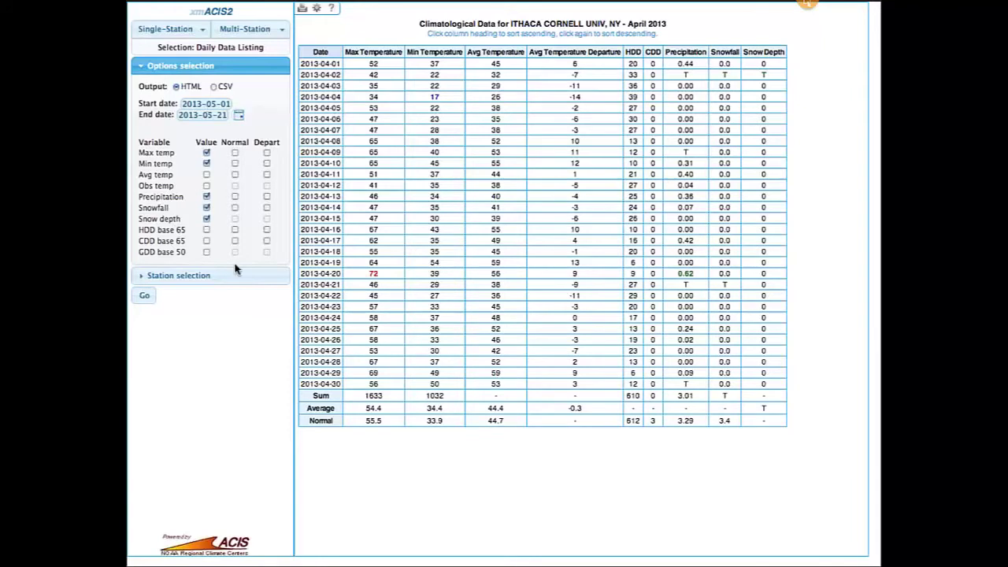
left_click(214, 87)
left_click(144, 296)
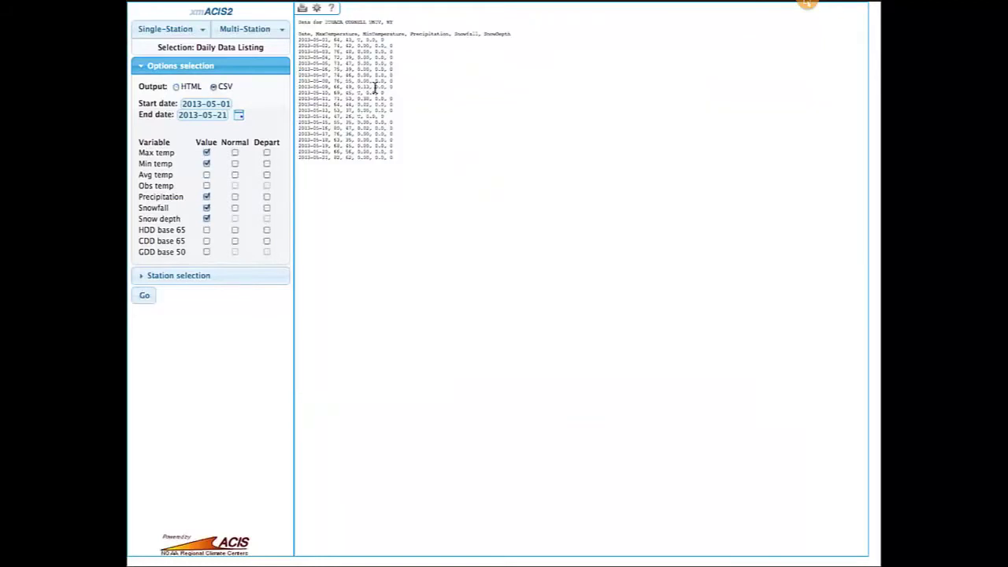
Select the CSV text, then switch to the older xmACIS site.
left_click_drag(298, 26, 411, 164)
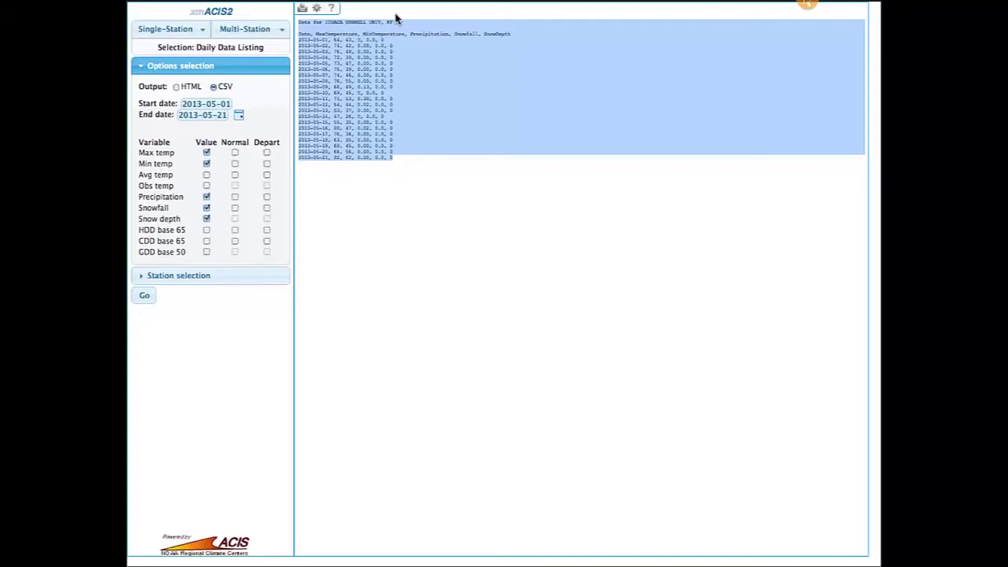
mouse_move(441, 14)
left_click(374, 41)
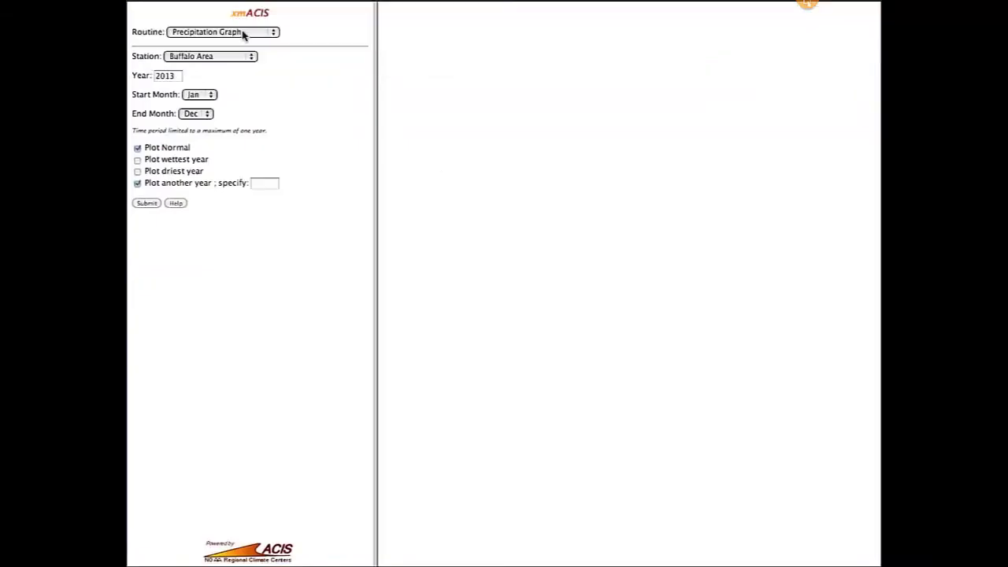
Look over xmACIS's routine list without changing it, then go back to xmACIS2.
left_click(243, 35)
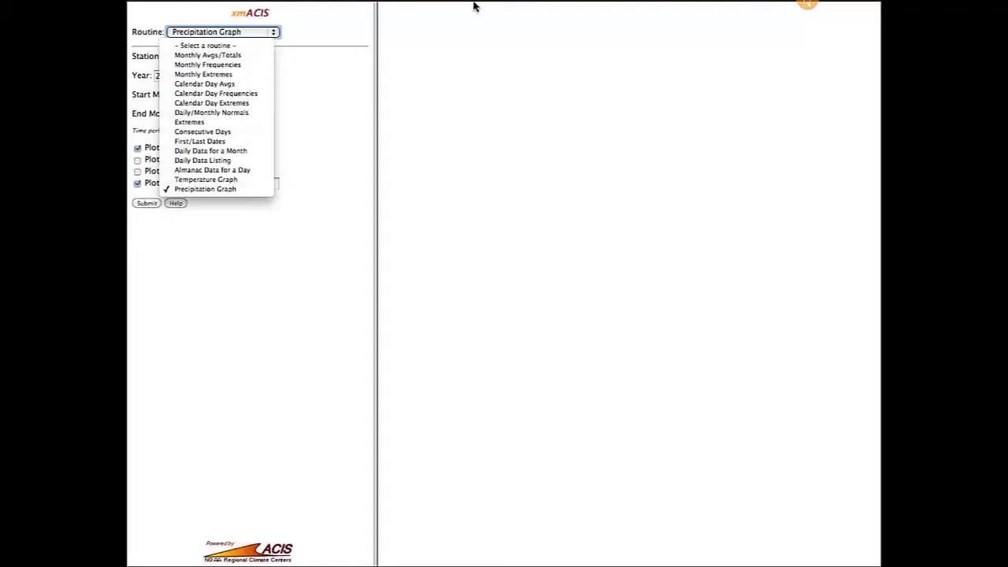
left_click(484, 97)
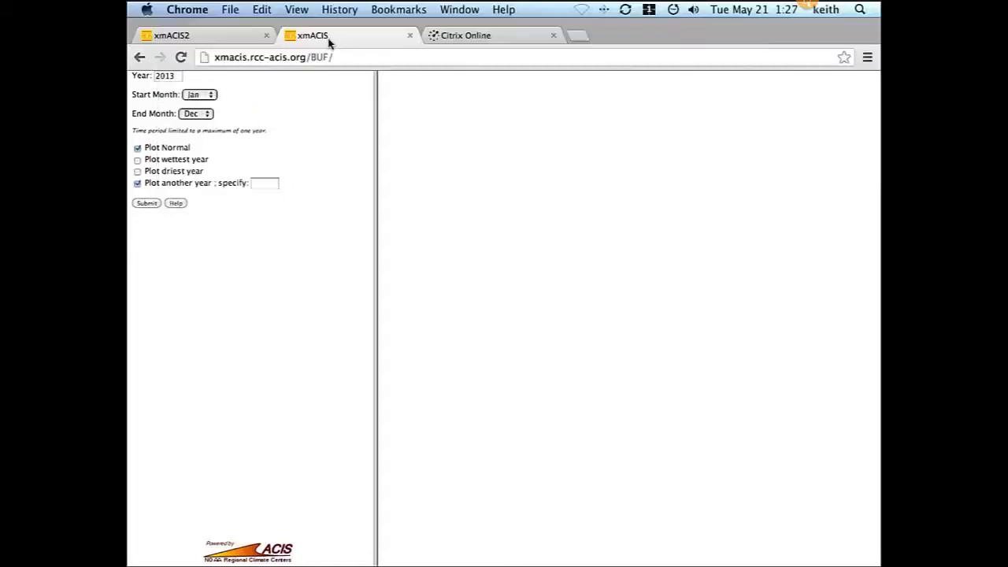
left_click(233, 37)
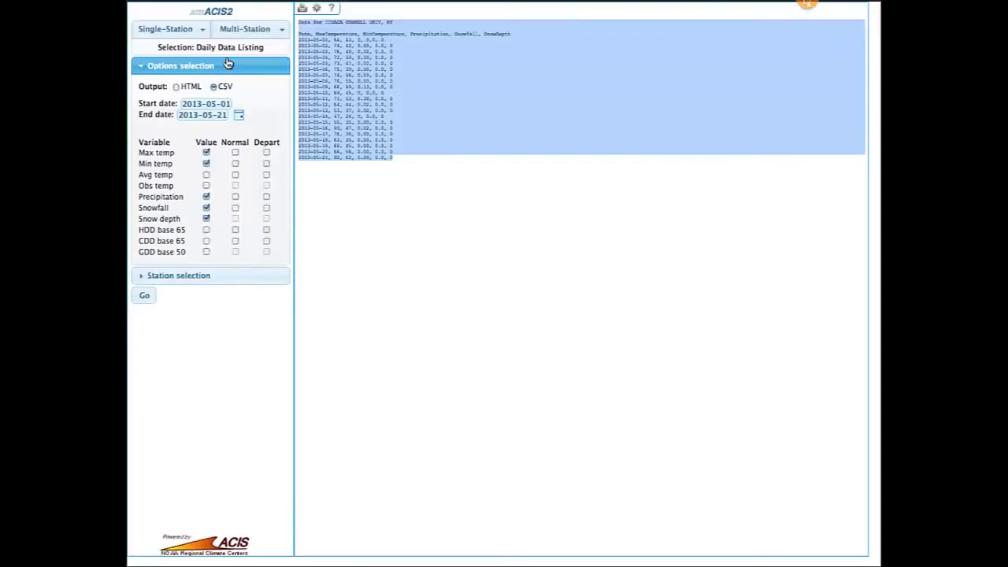
Run Calendar Day Summaries of Max temp with the Maximum summary type.
left_click(167, 30)
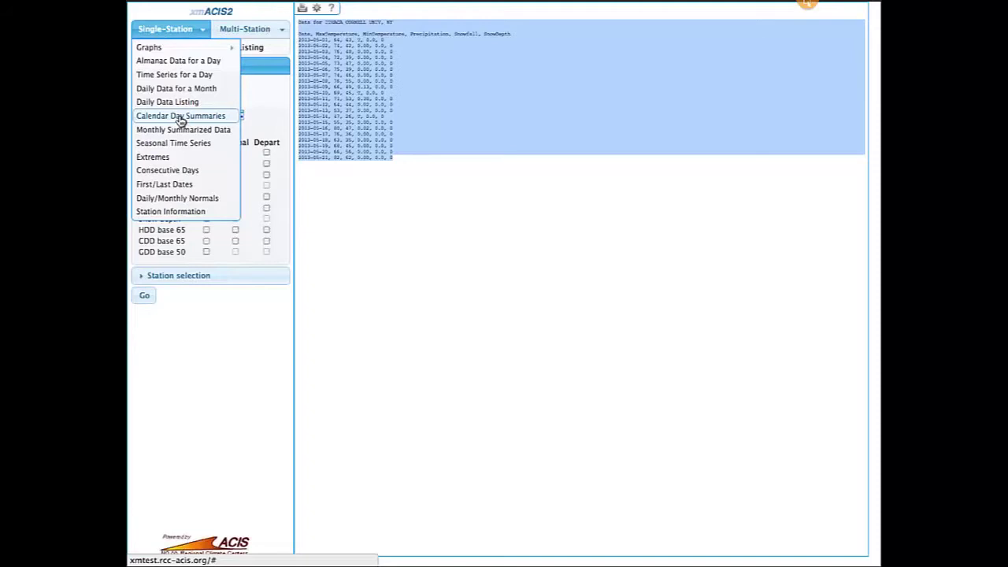
left_click(203, 118)
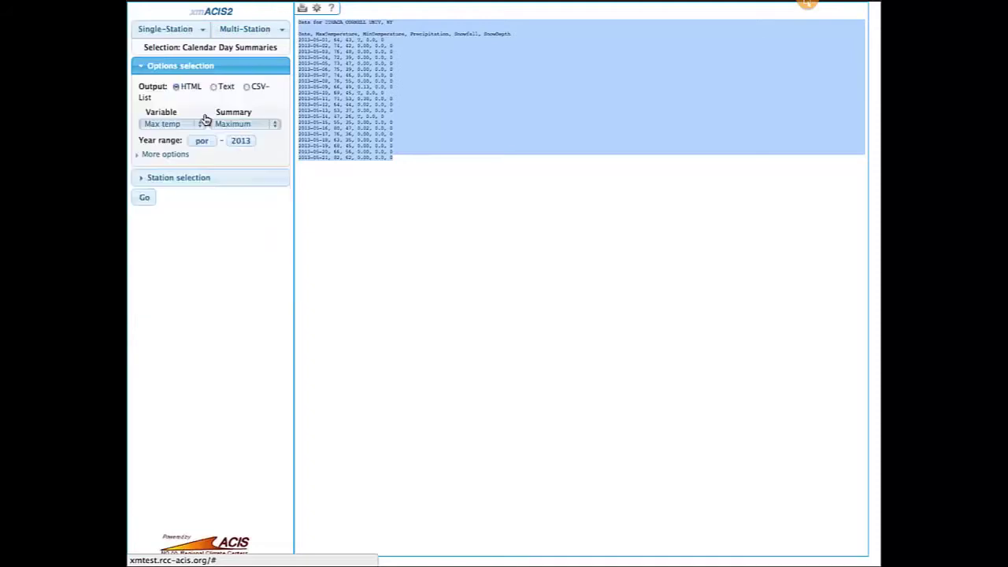
left_click(248, 127)
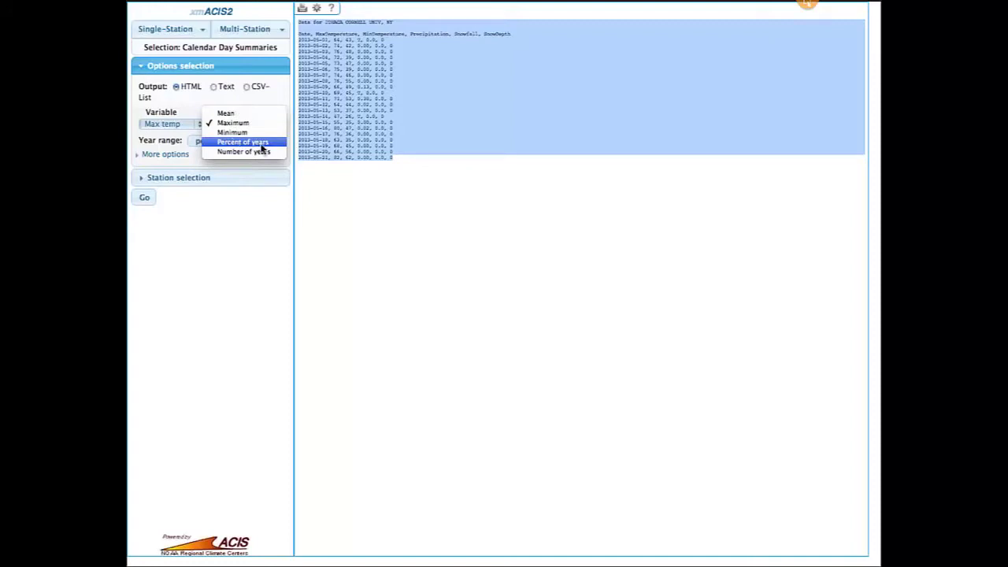
left_click(221, 238)
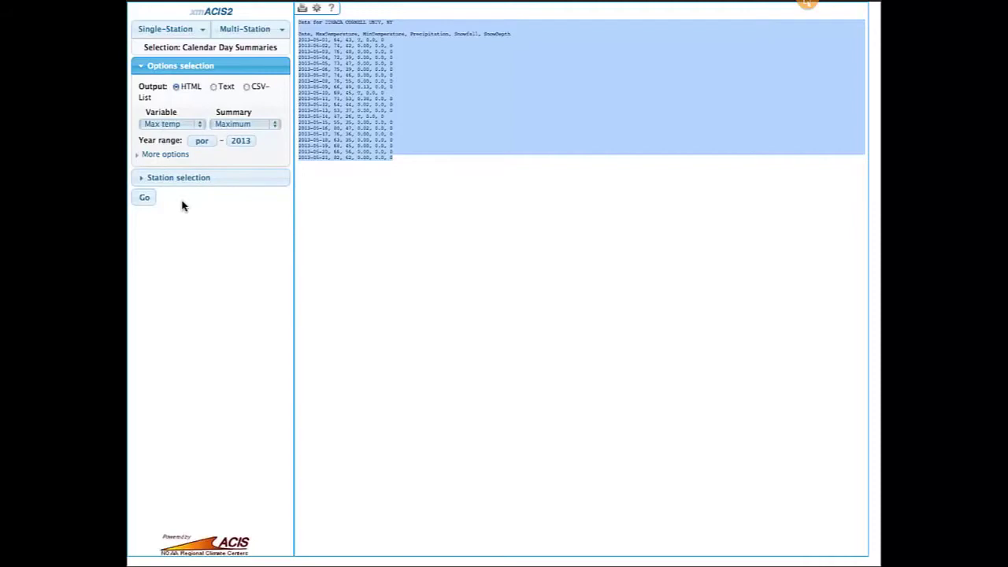
left_click(146, 200)
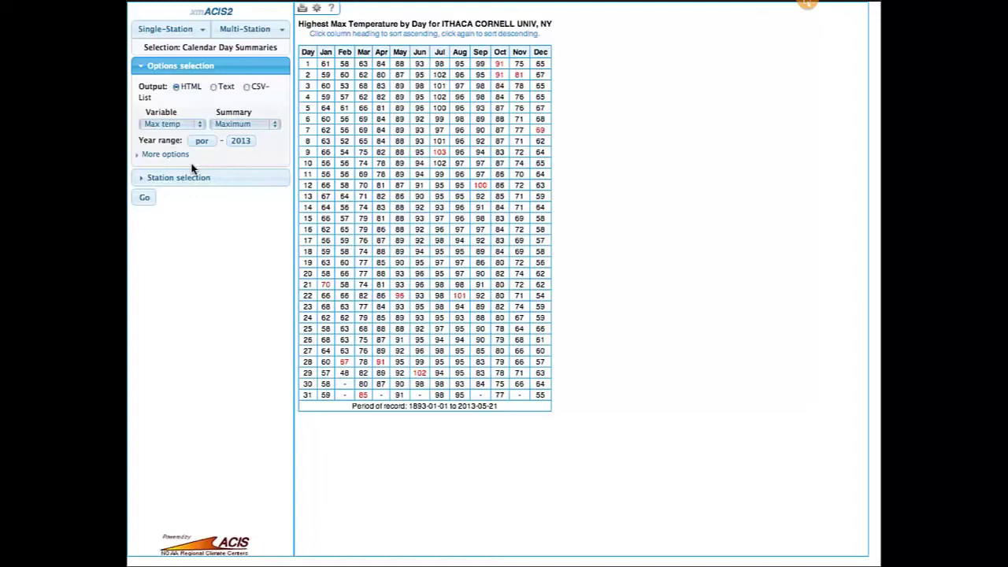
Rerun the calendar day summary including each record's year of occurrence.
left_click(176, 155)
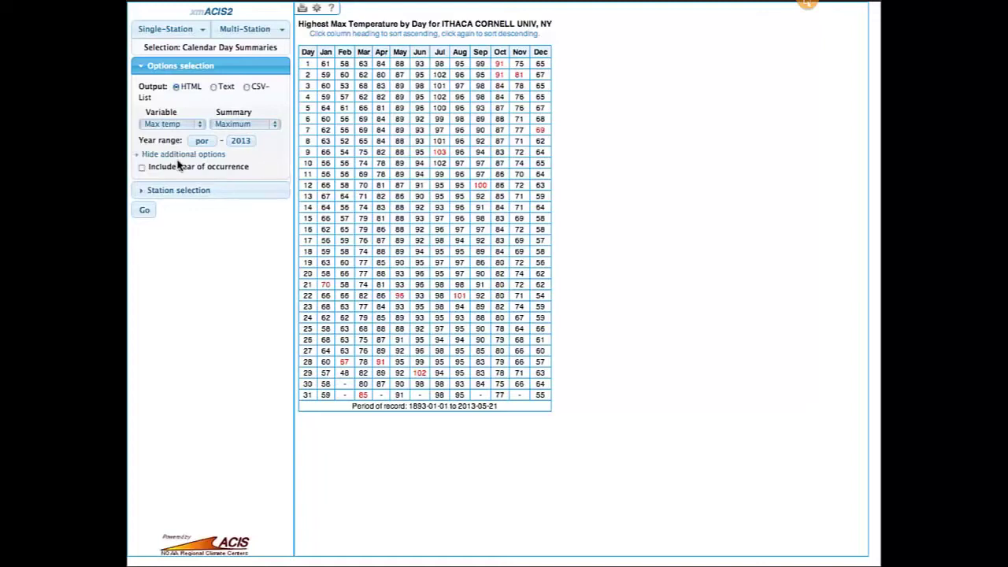
left_click(141, 168)
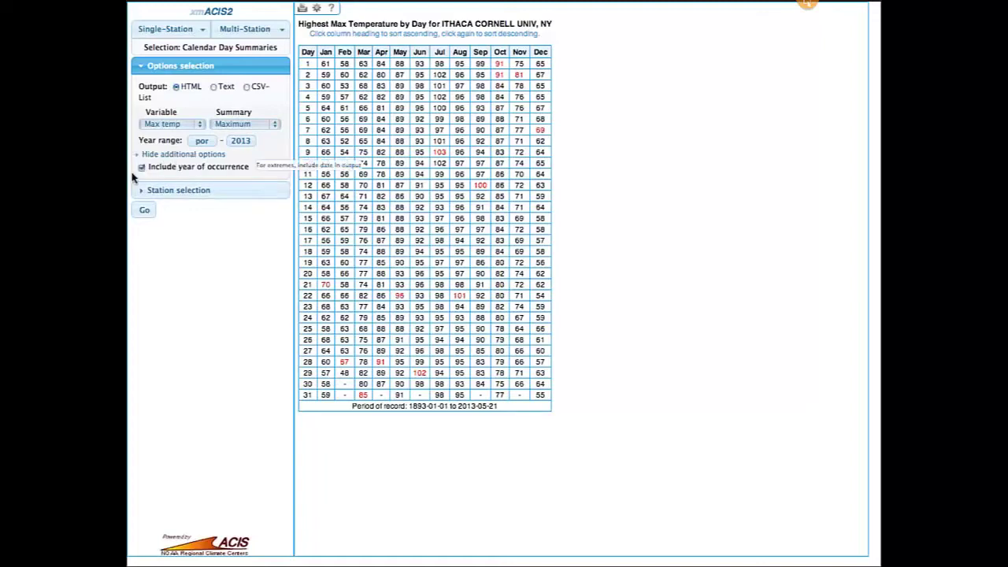
left_click(144, 213)
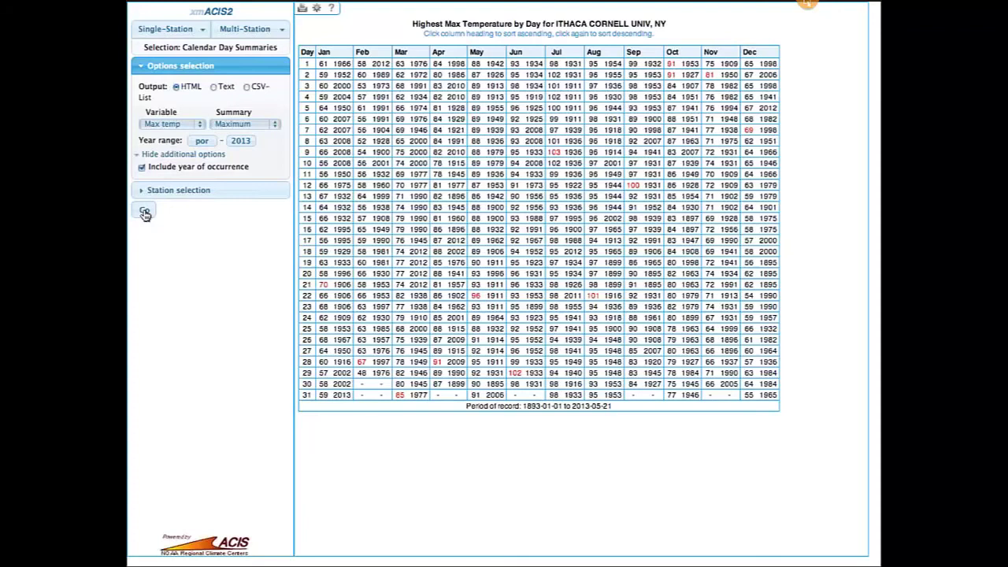
left_click(201, 29)
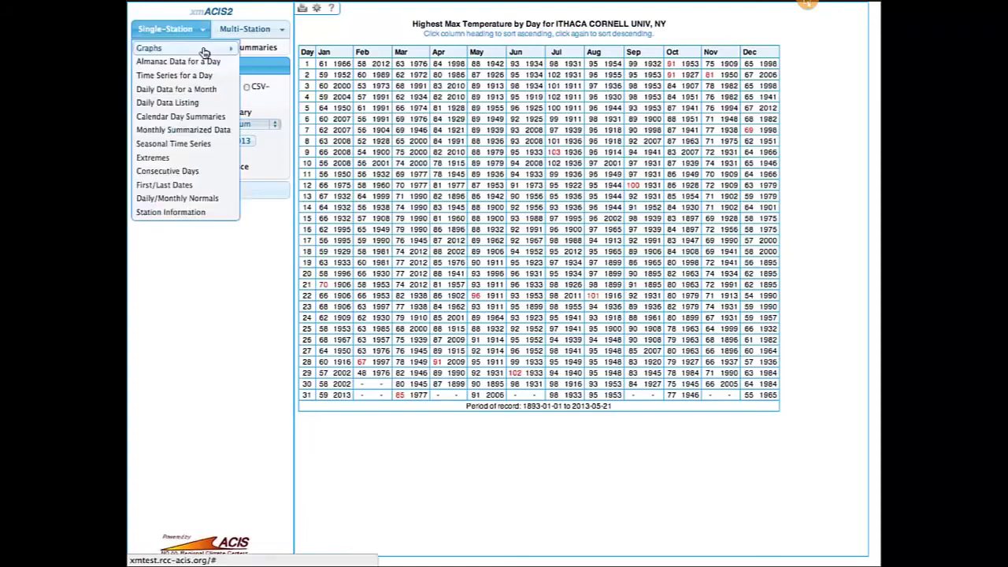
Run Monthly Summarized Data as the Sum of Precipitation.
left_click(204, 134)
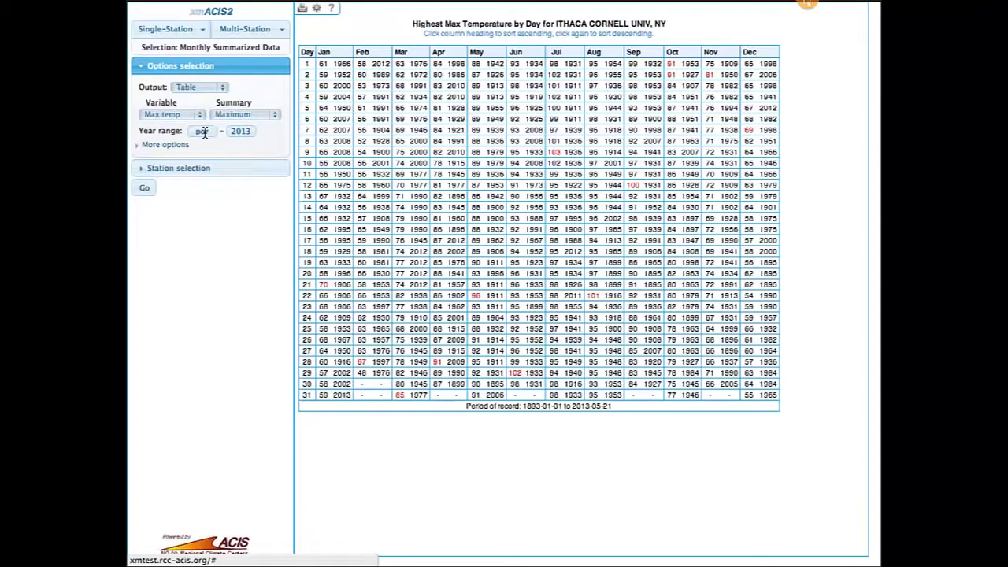
left_click(265, 116)
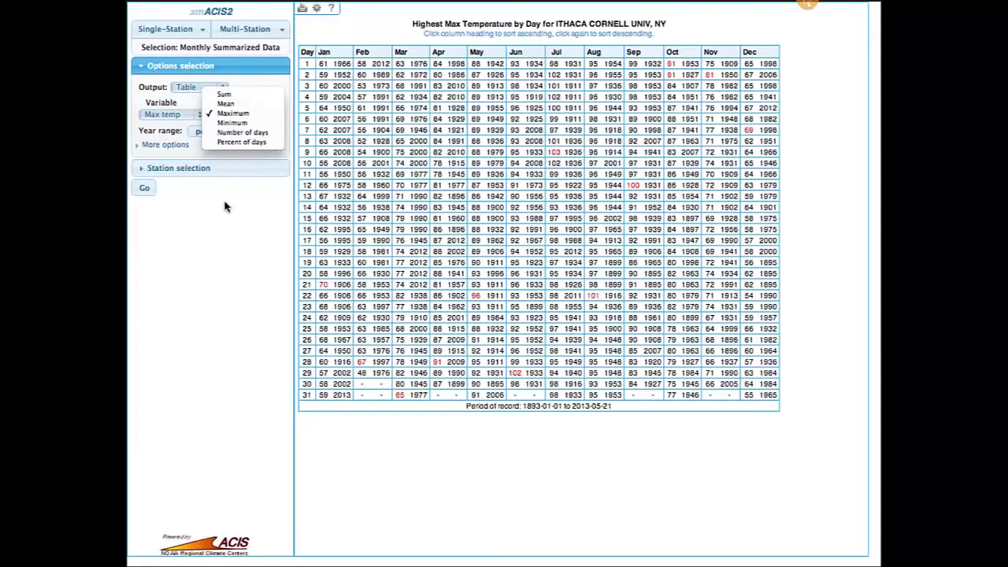
left_click(154, 113)
left_click(160, 143)
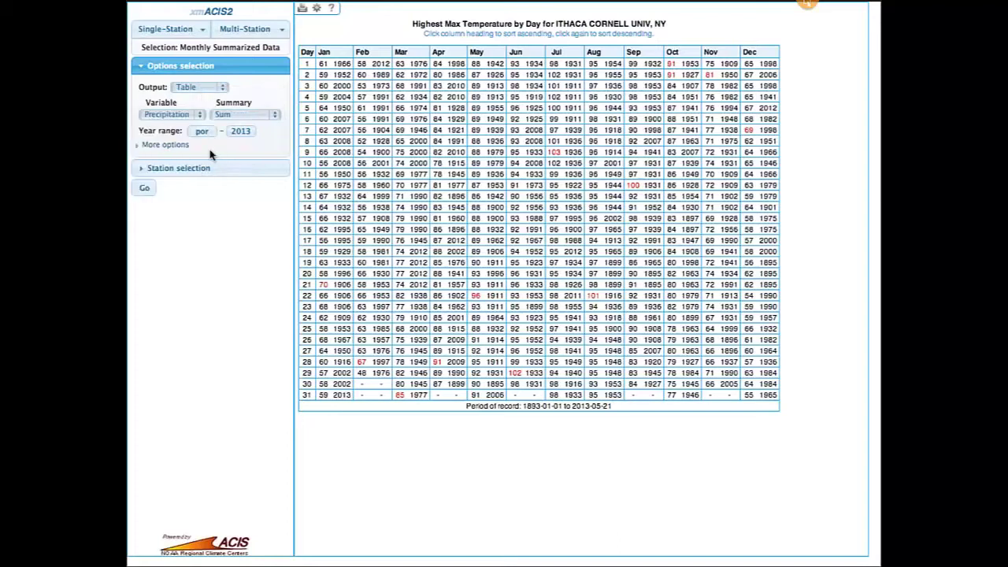
left_click(145, 188)
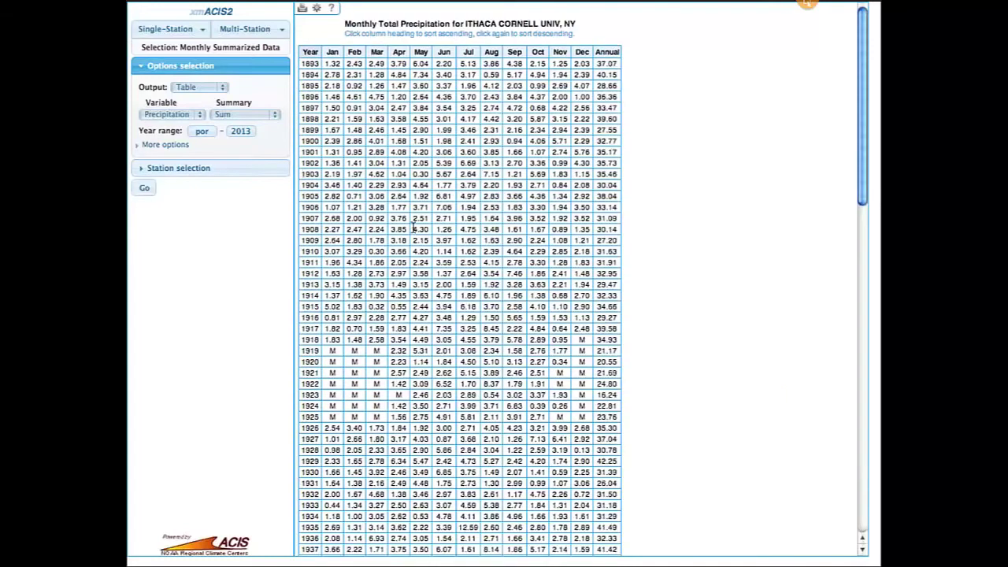
Change the start year to 1990 and rerun the monthly precipitation table.
scroll(412, 228, "down", 15)
scroll(413, 228, "up", 15)
left_click(202, 131)
type("1990")
left_click(143, 189)
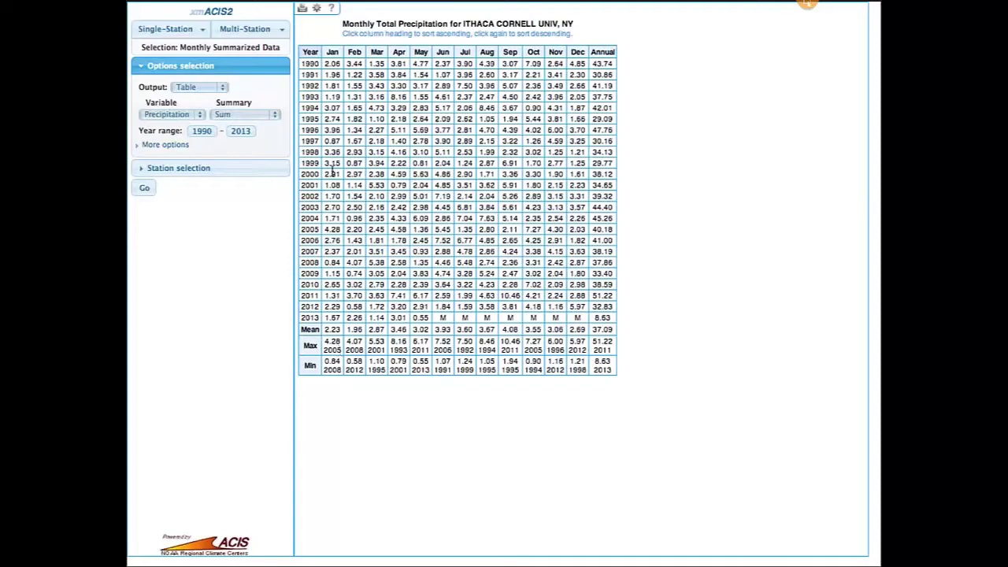
Sort by January precipitation, then by Annual total descending, so 2011's 51.22 inches leads.
left_click(332, 52)
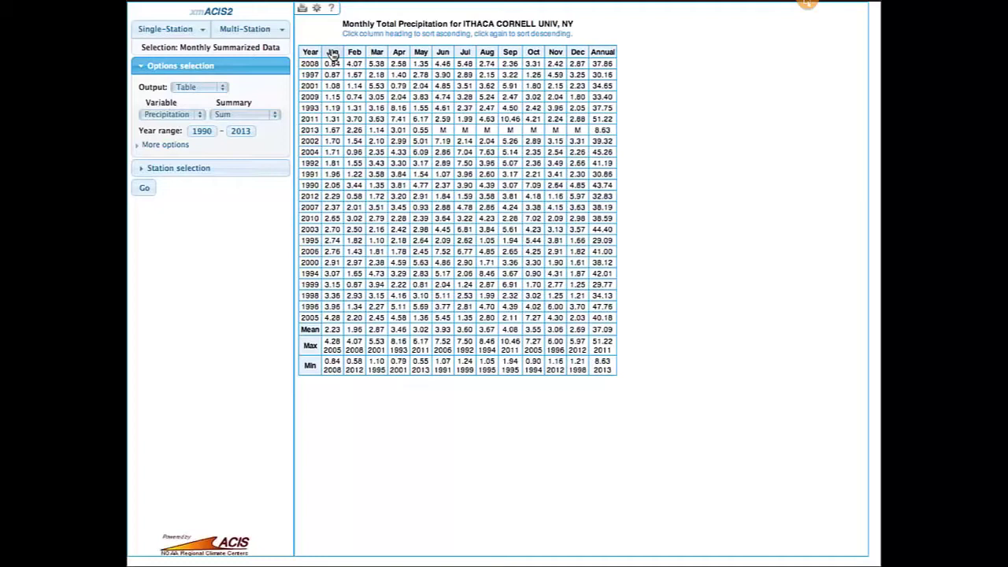
left_click(332, 53)
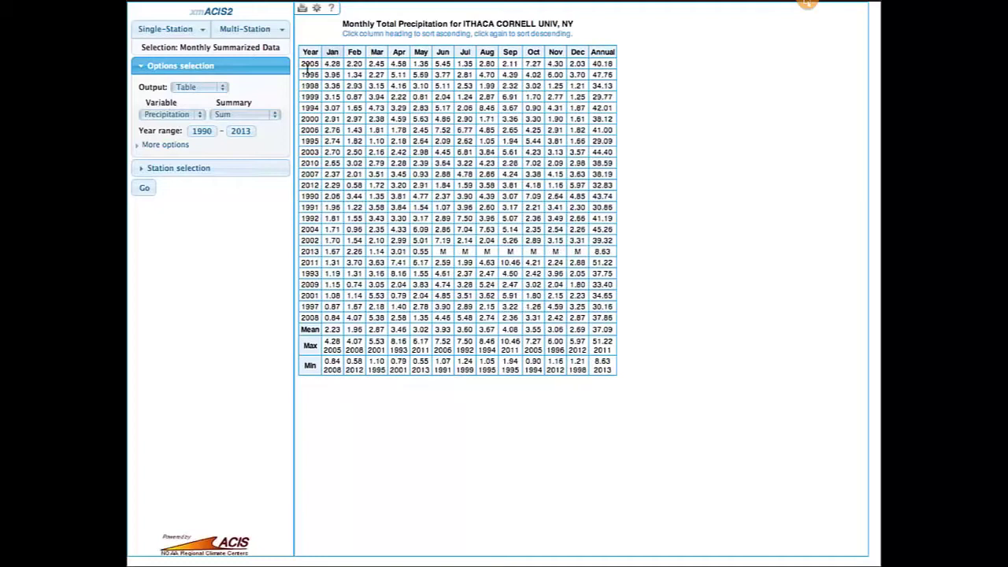
left_click_drag(323, 75, 342, 74)
left_click(603, 53)
left_click(603, 52)
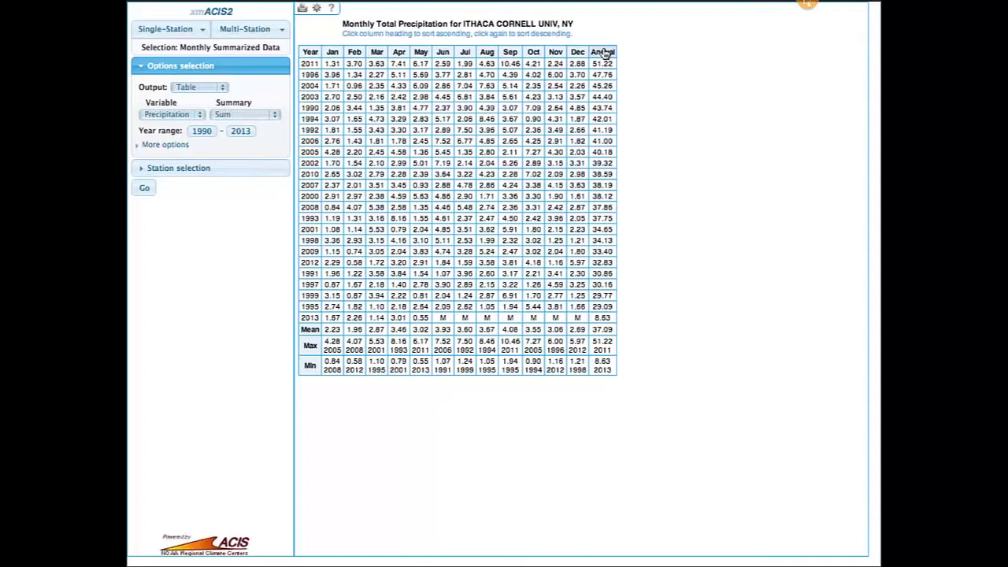
Set the month range to 7–6 (July–June) and rerun the precipitation table.
left_click(156, 149)
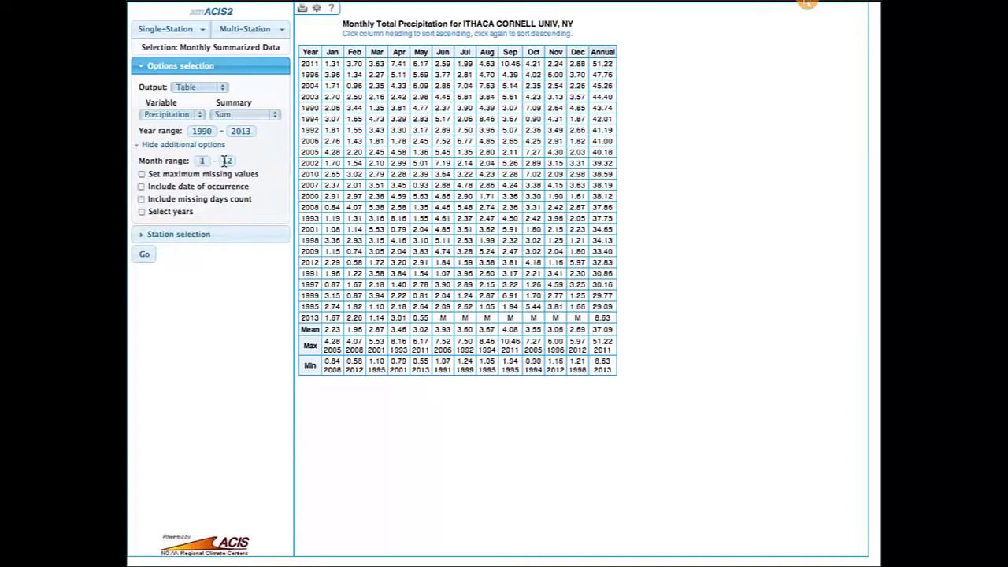
type("7")
key("Tab")
left_click(144, 255)
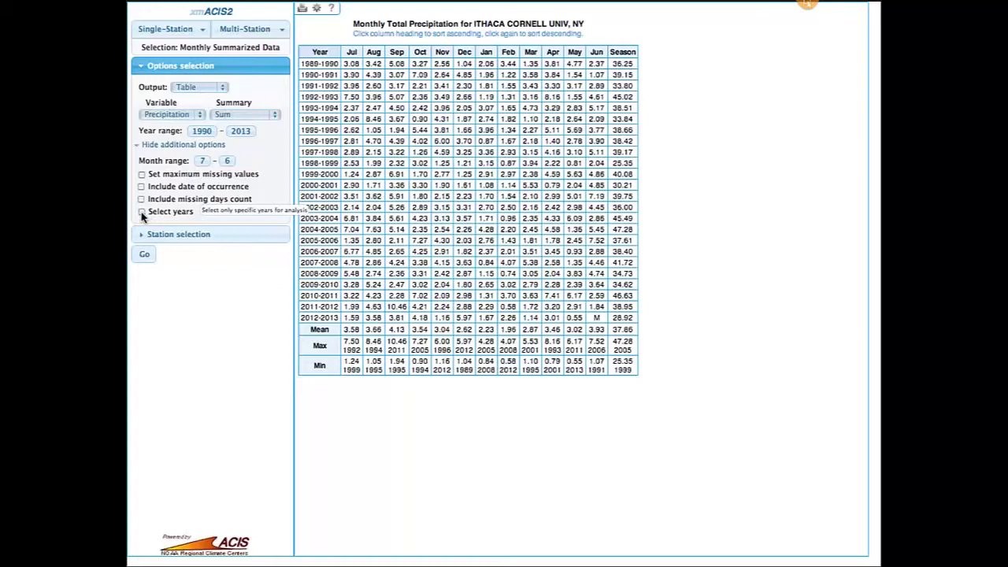
Turn on choosing specific years and set the starting year to 1980.
left_click(142, 212)
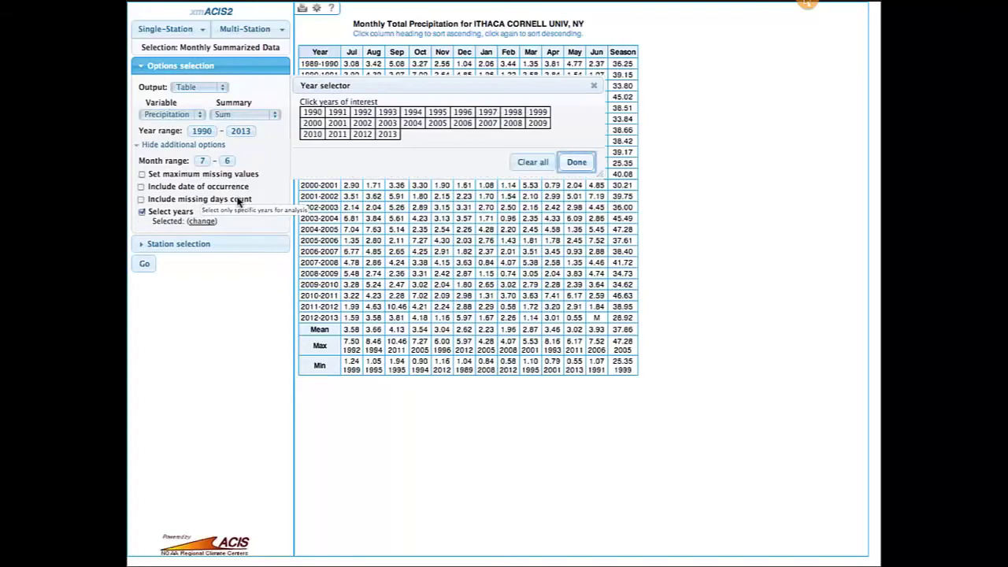
double_click(212, 133)
type("80")
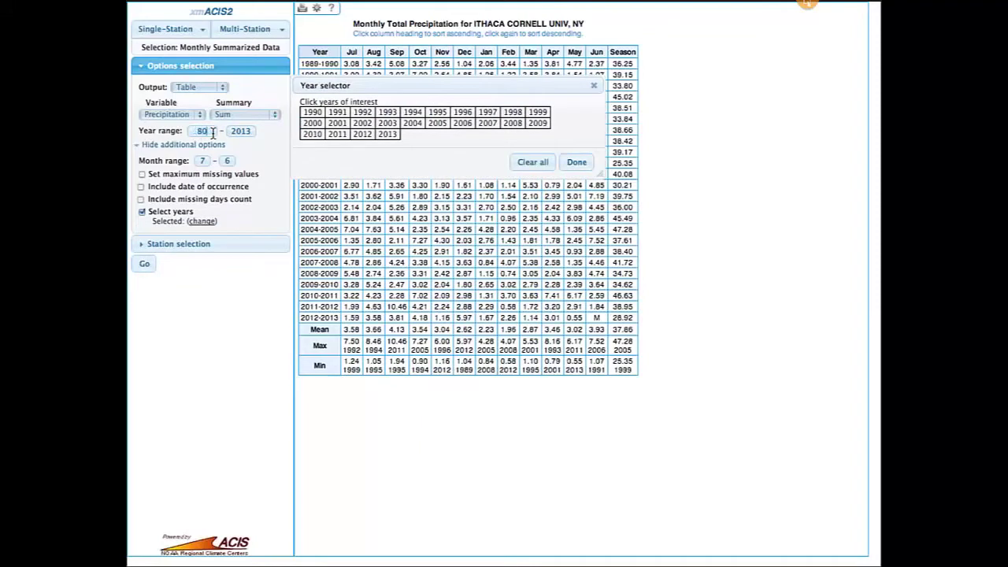
key("BackSpace")
key("BackSpace")
type("1980")
key("Tab")
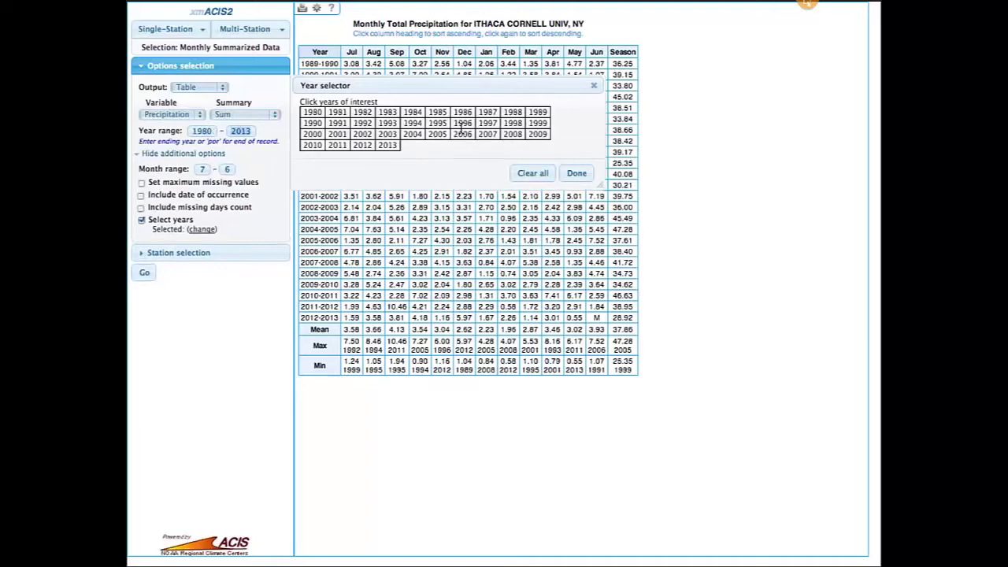
Pick years 1980, 1983, 1985, 1989, 1992, 1994, 1998, 2001, 2006, 2013 and rerun the table.
left_click(309, 113)
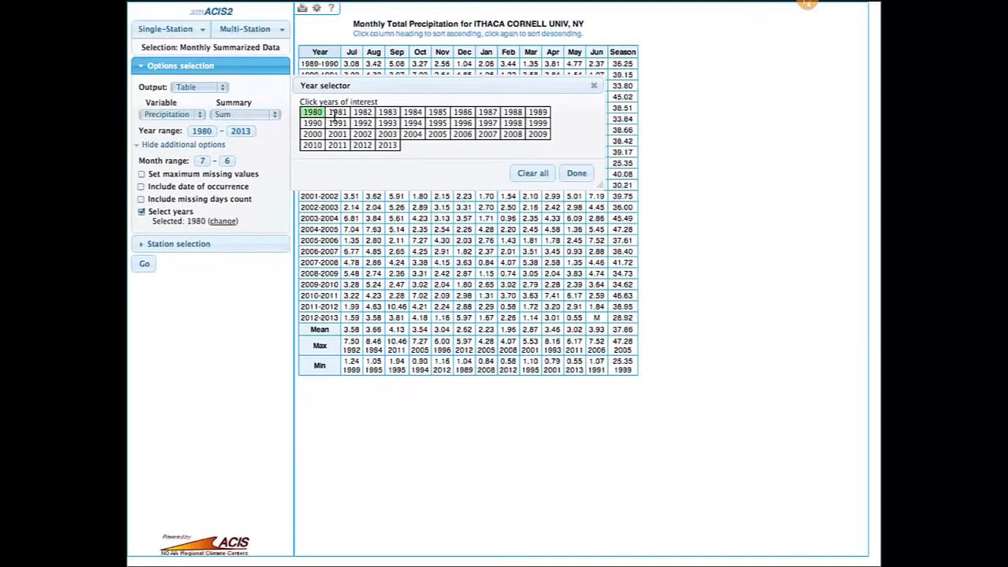
left_click(362, 123)
left_click(411, 123)
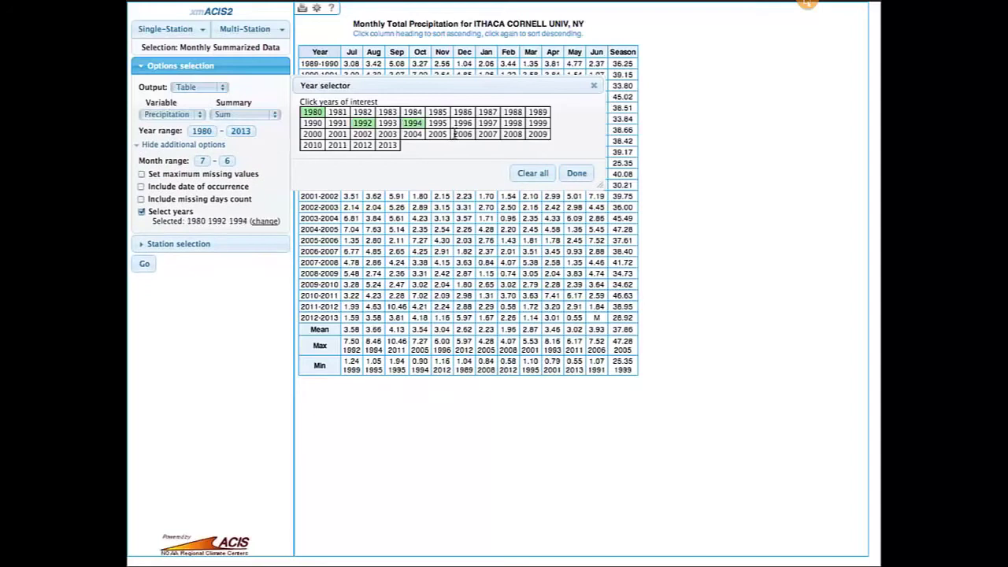
left_click(461, 134)
left_click(508, 122)
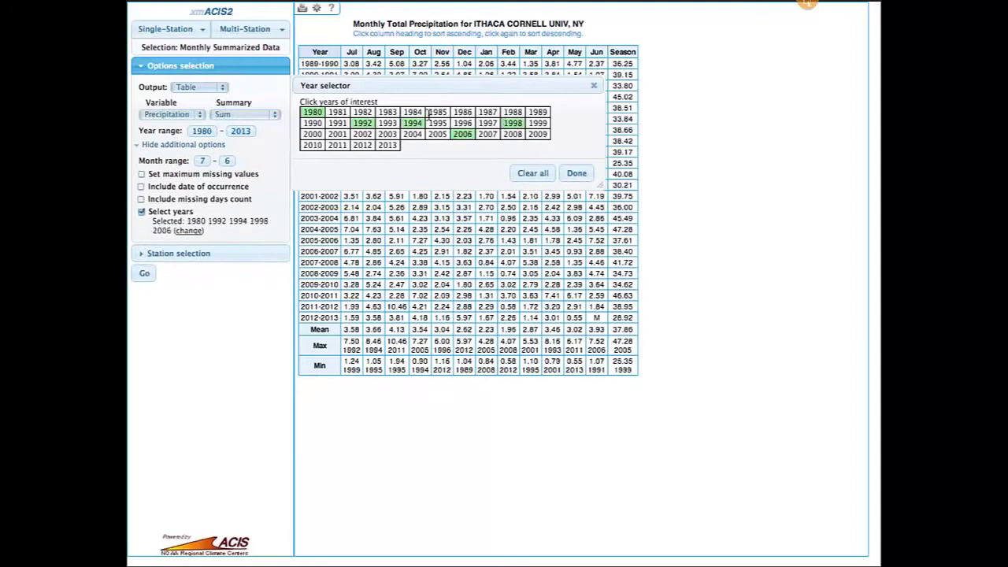
left_click(431, 112)
left_click(337, 134)
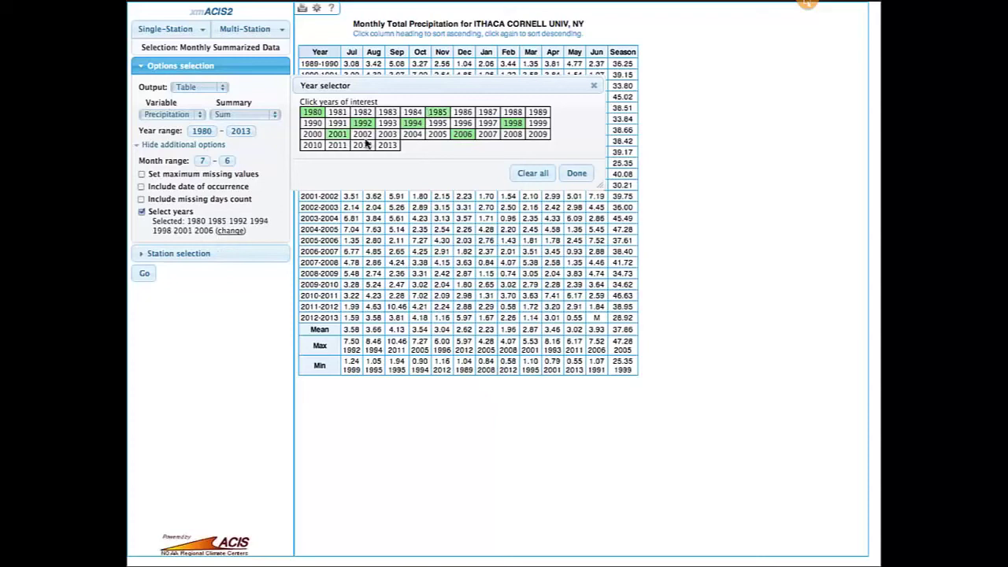
left_click(383, 145)
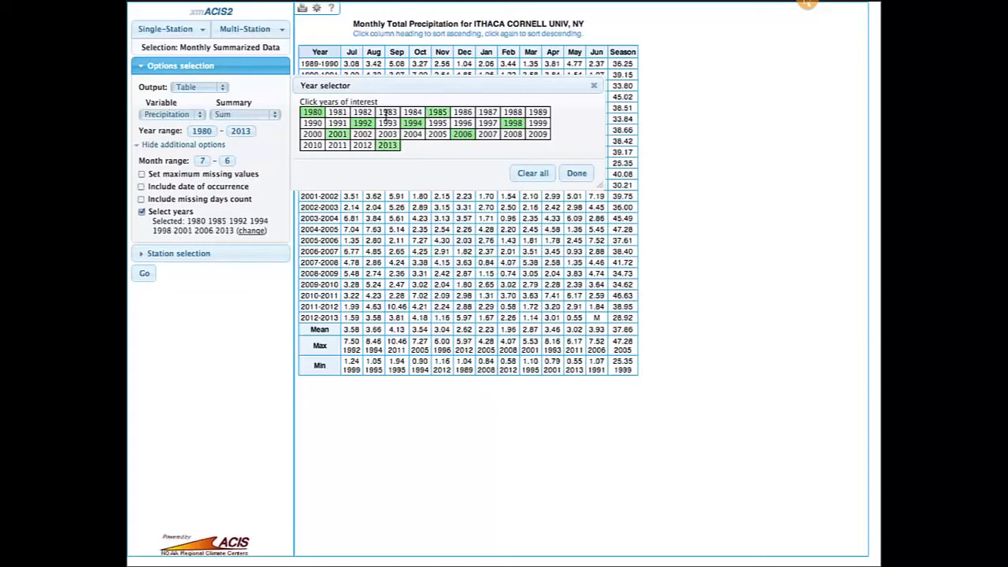
left_click(386, 112)
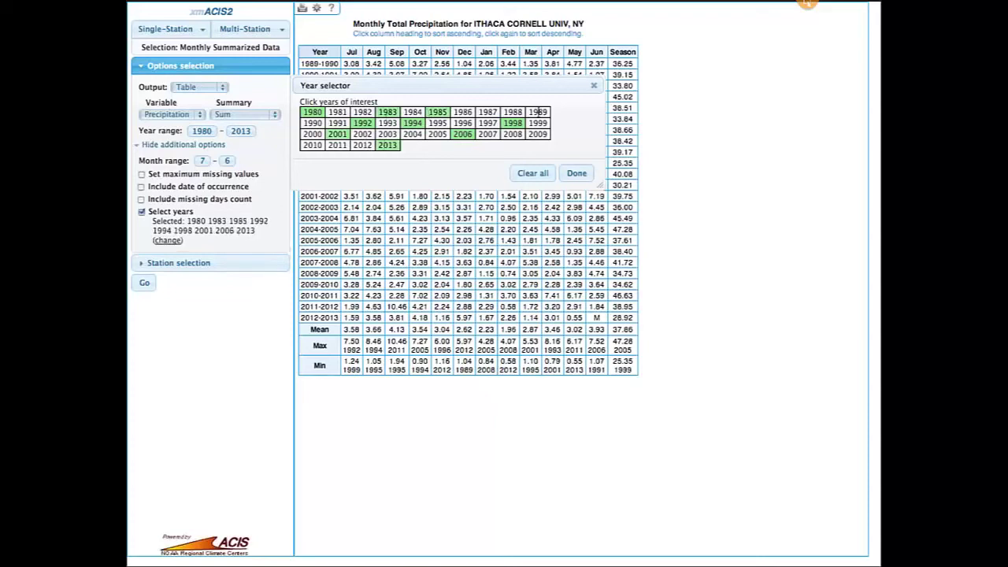
left_click(538, 112)
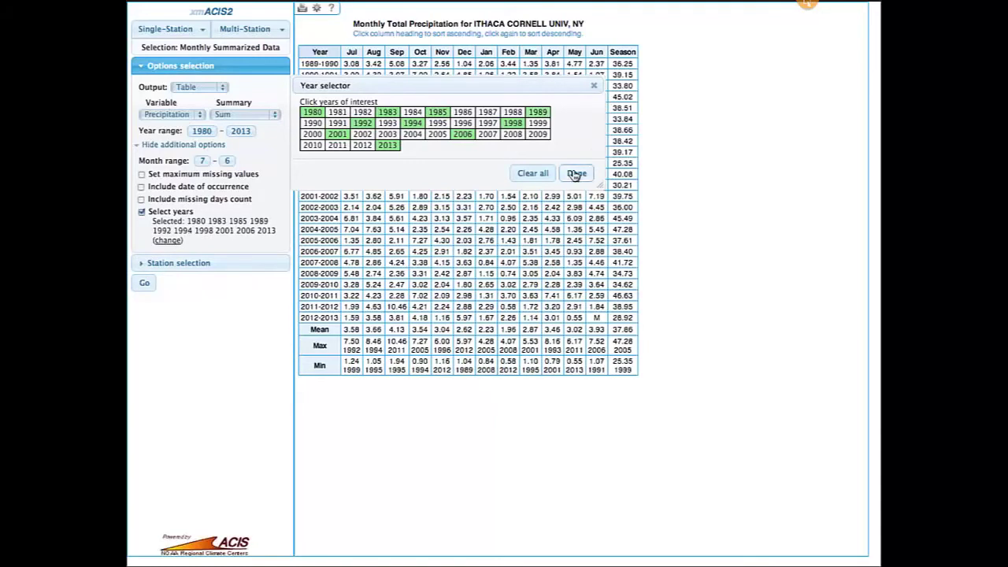
left_click(575, 174)
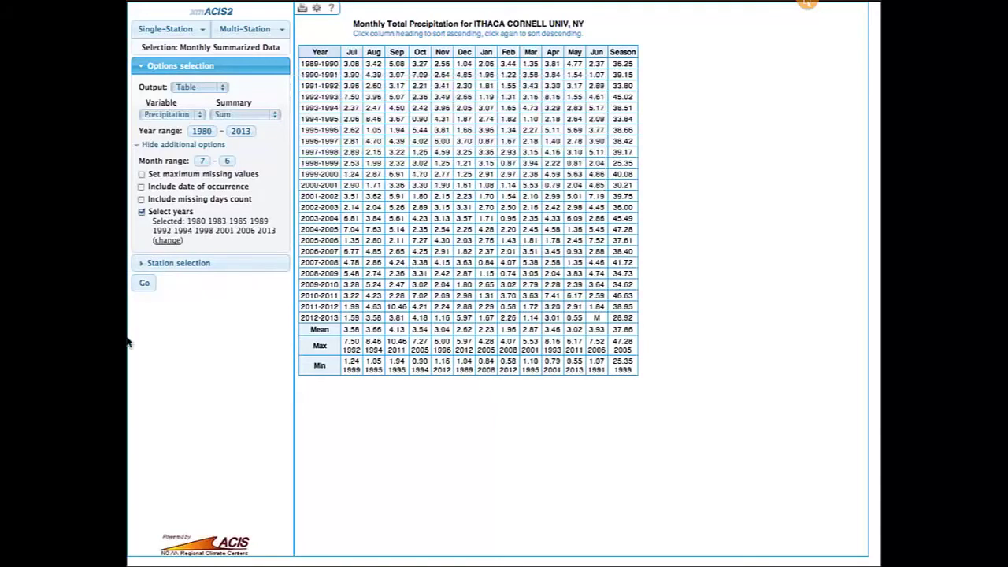
left_click(144, 285)
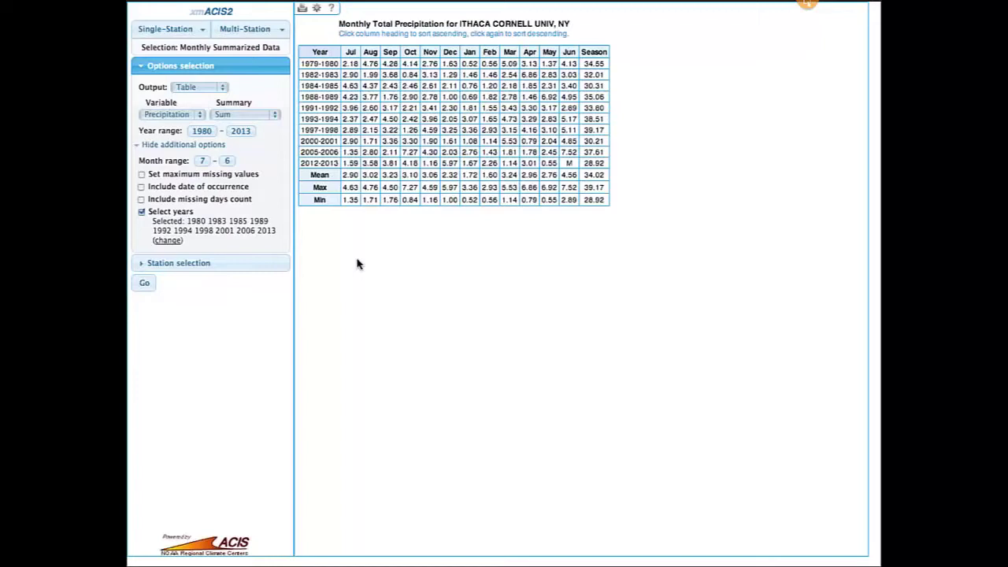
Choose Seasonal Time Series from the Single-Station products.
left_click(155, 28)
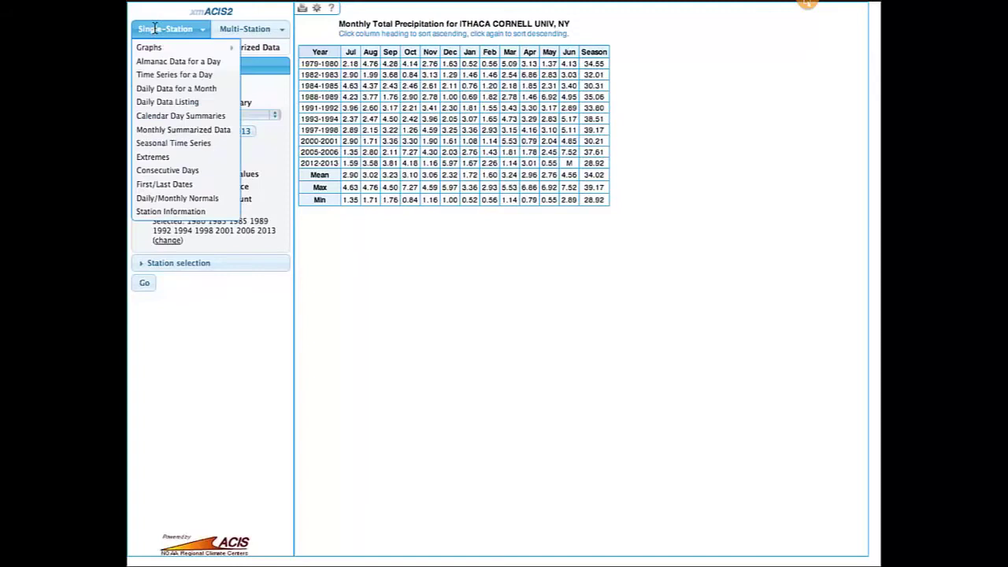
left_click(181, 144)
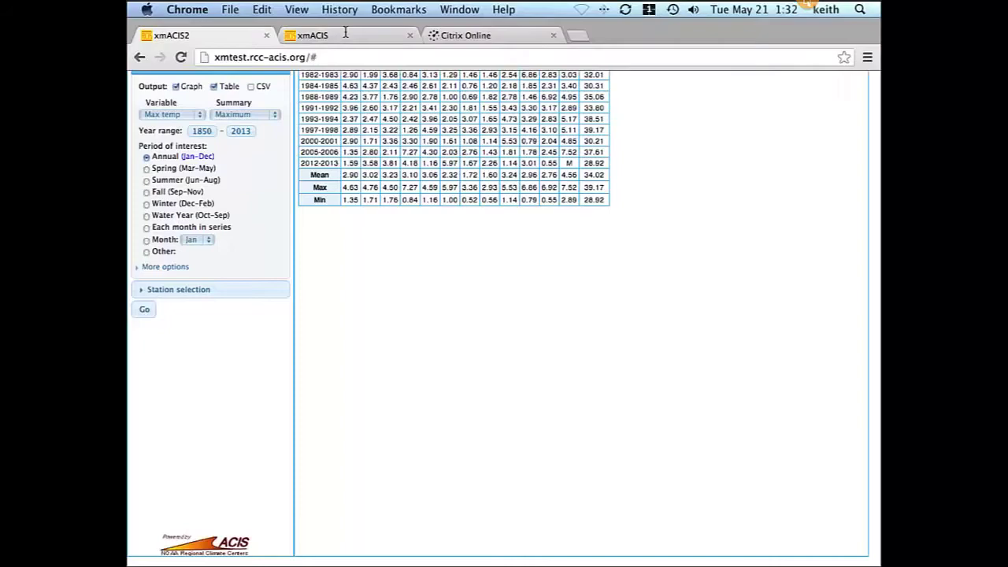
In xmACIS, set the Extremes routine to start year 1850, Jun through Aug.
left_click(343, 35)
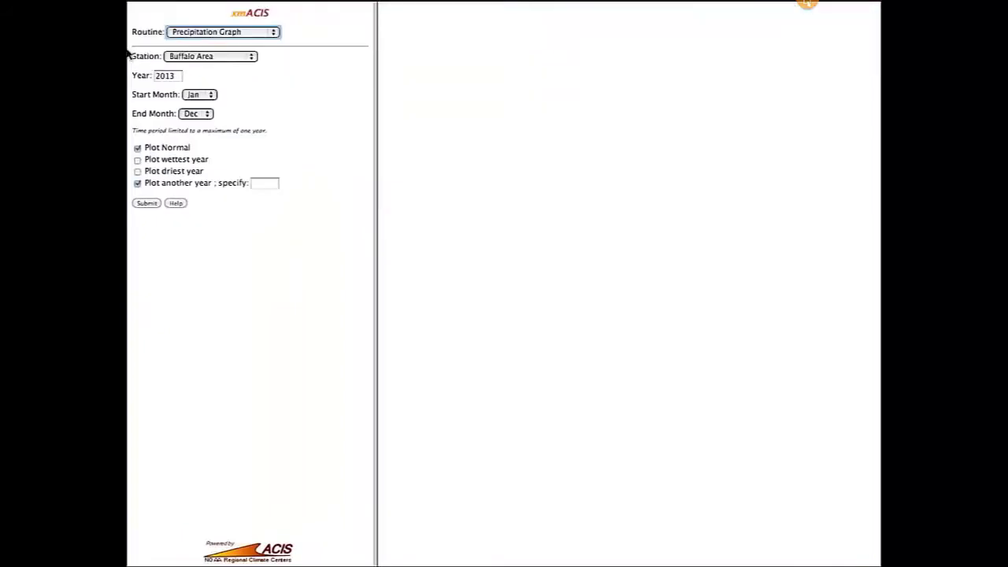
left_click(214, 34)
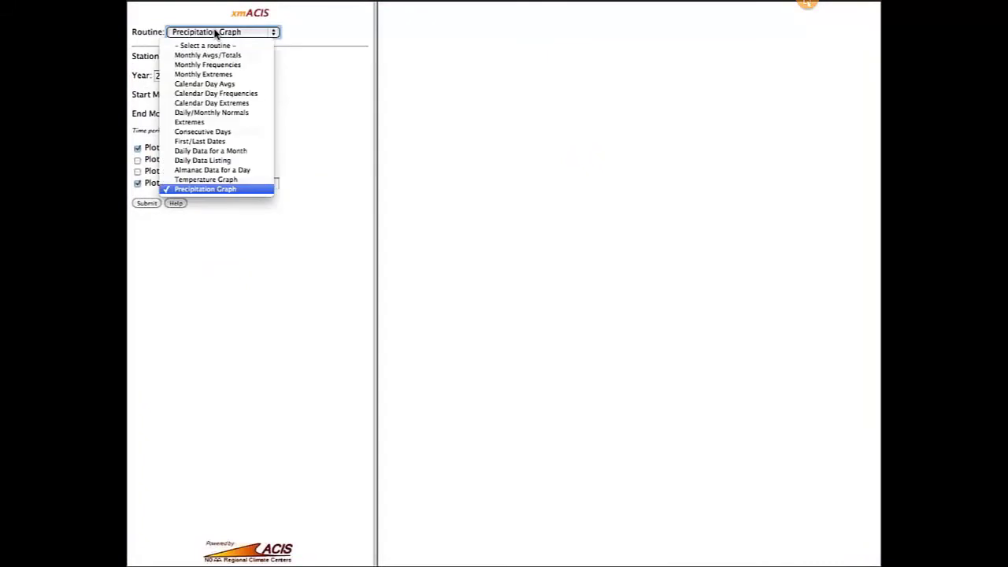
left_click(211, 122)
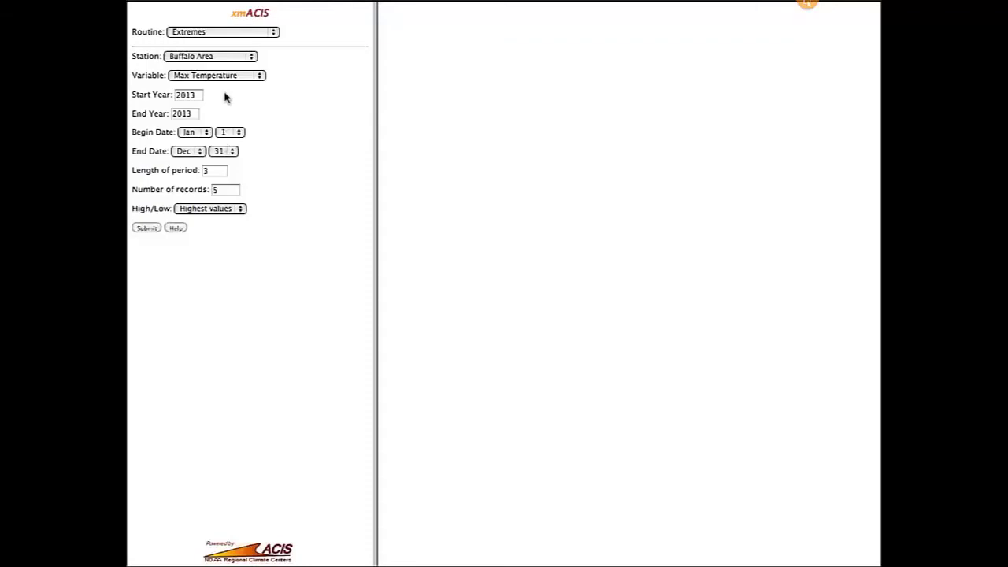
left_click_drag(198, 96, 169, 96)
type("1")
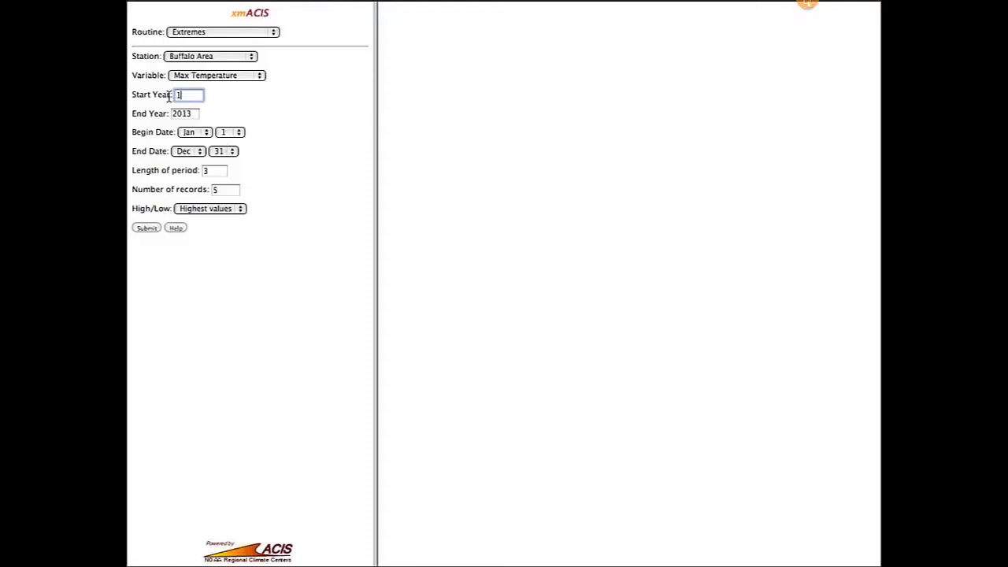
type("850")
left_click(182, 133)
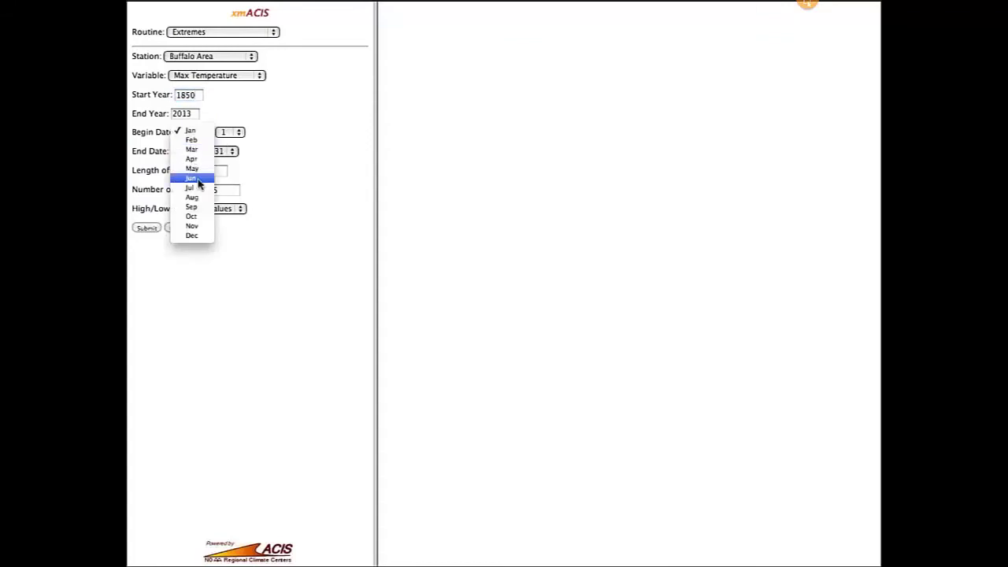
left_click(198, 183)
left_click(189, 151)
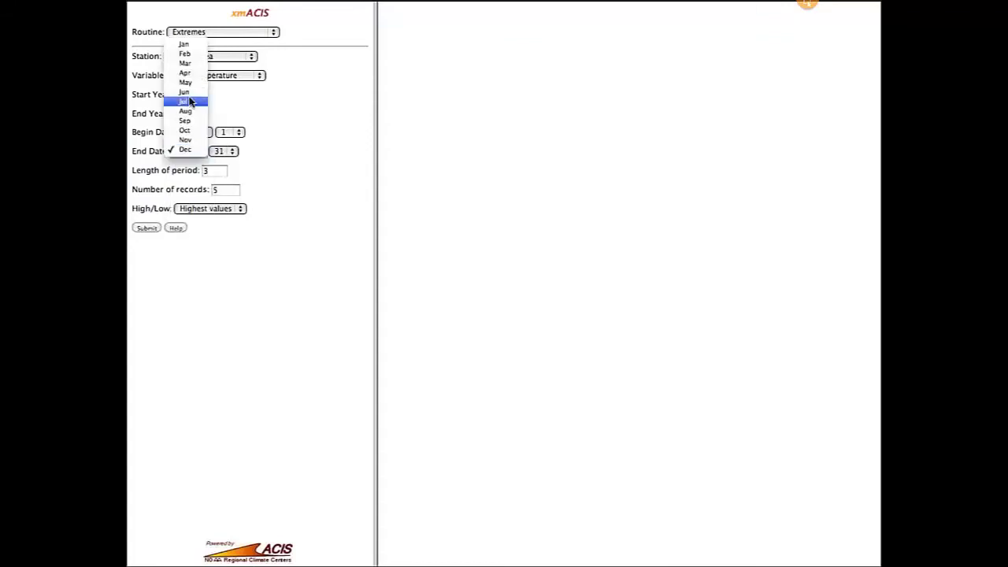
left_click(186, 111)
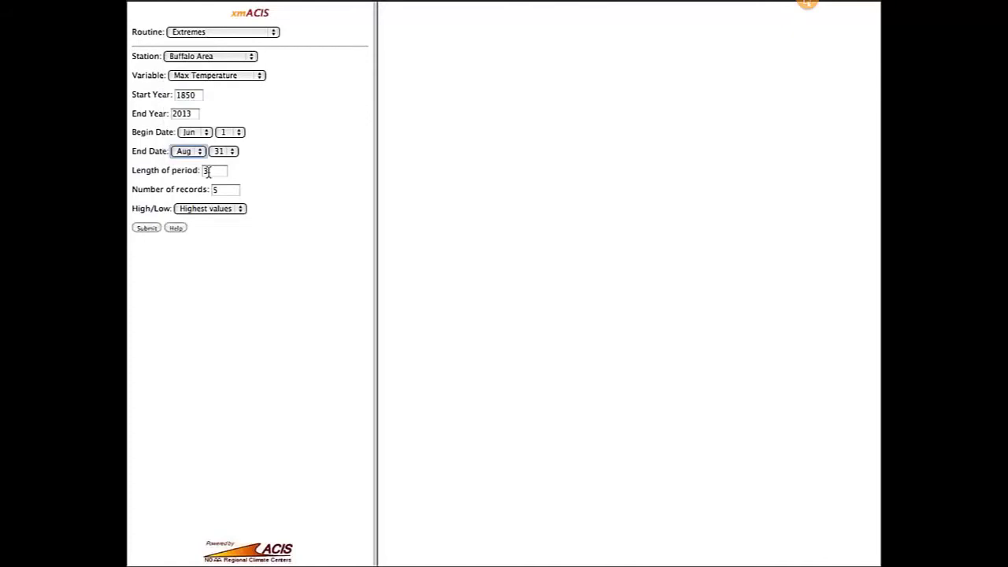
Set length 92 and 10 records, submit the search, then return to xmACIS2.
left_click(207, 170)
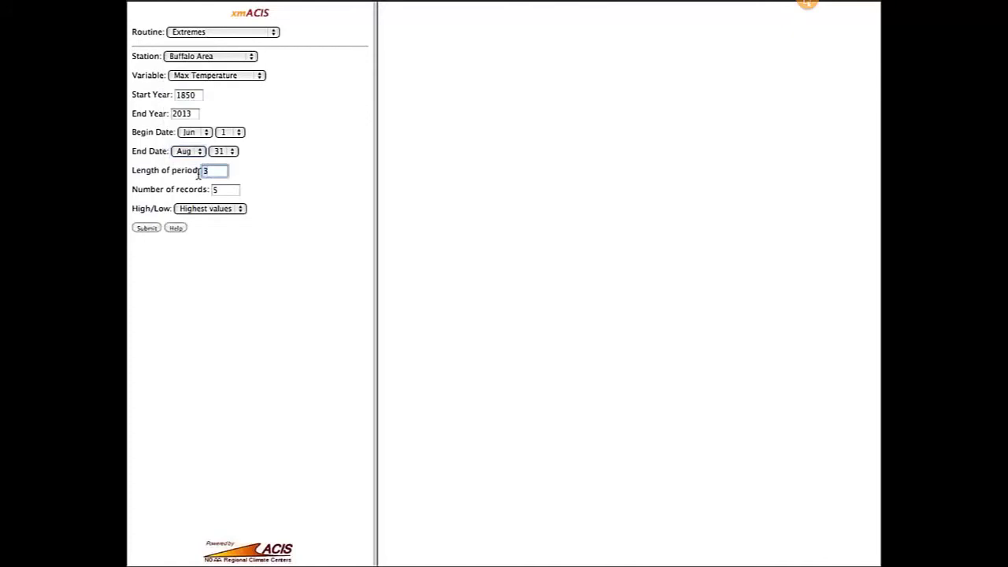
type("92")
left_click(218, 192)
key("BackSpace")
type("10")
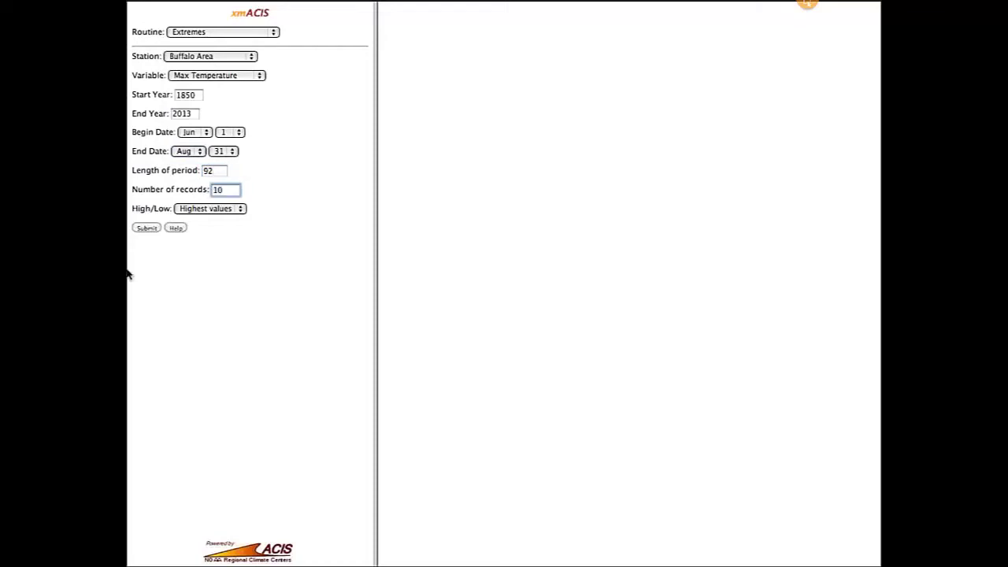
left_click(145, 228)
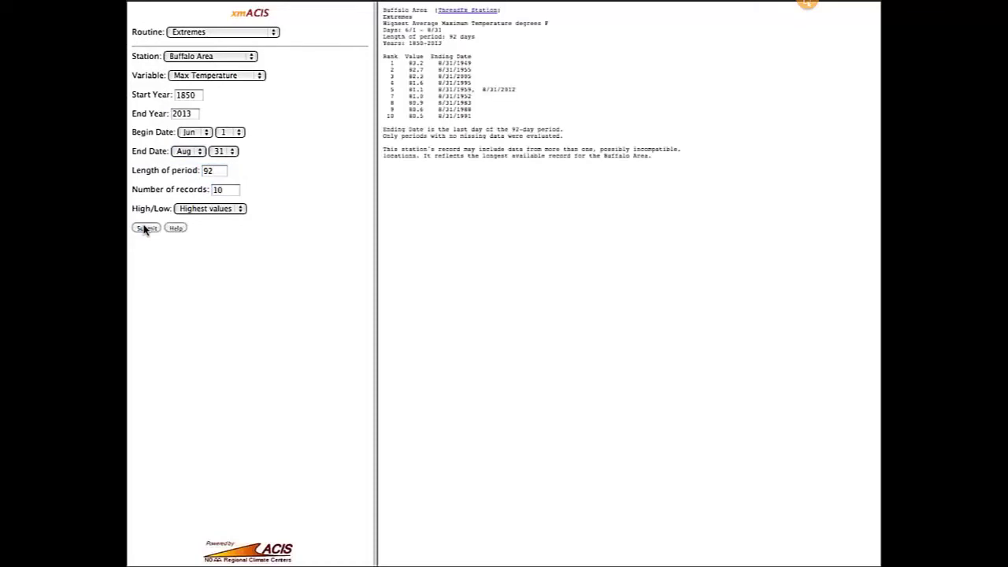
mouse_move(481, 6)
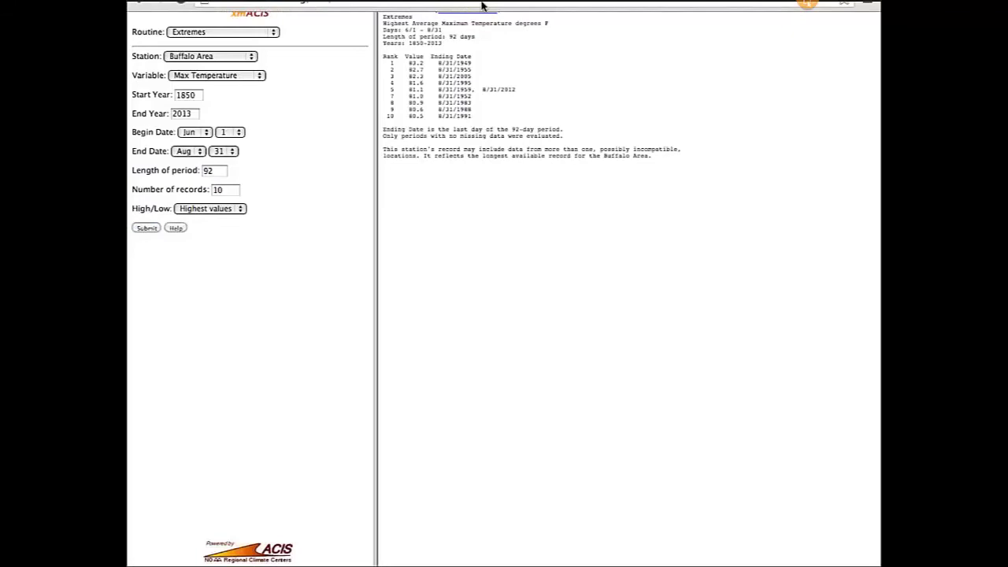
left_click(241, 36)
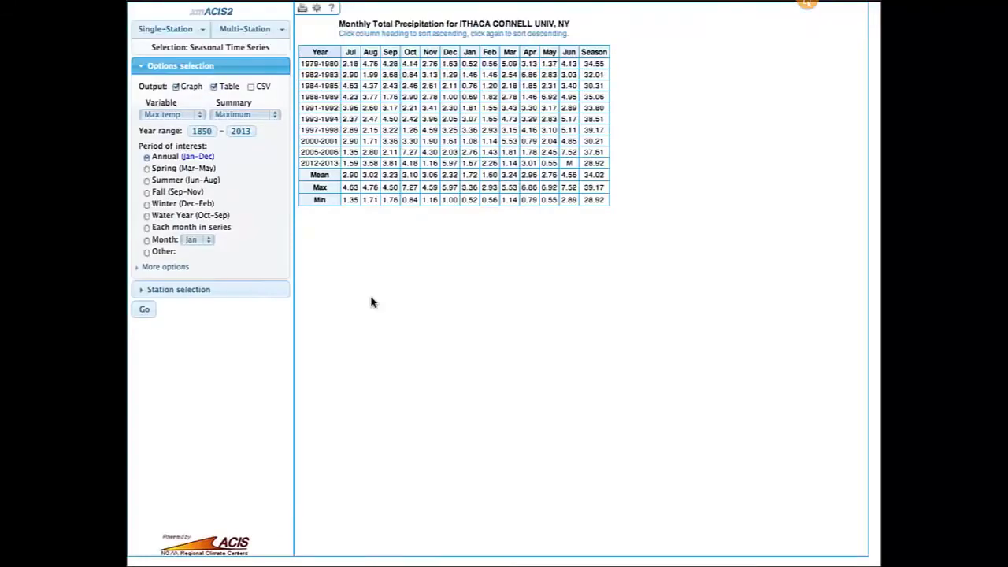
Set Variable to Precipitation and period to Spring (Mar–May), then generate the graph and table.
left_click(180, 116)
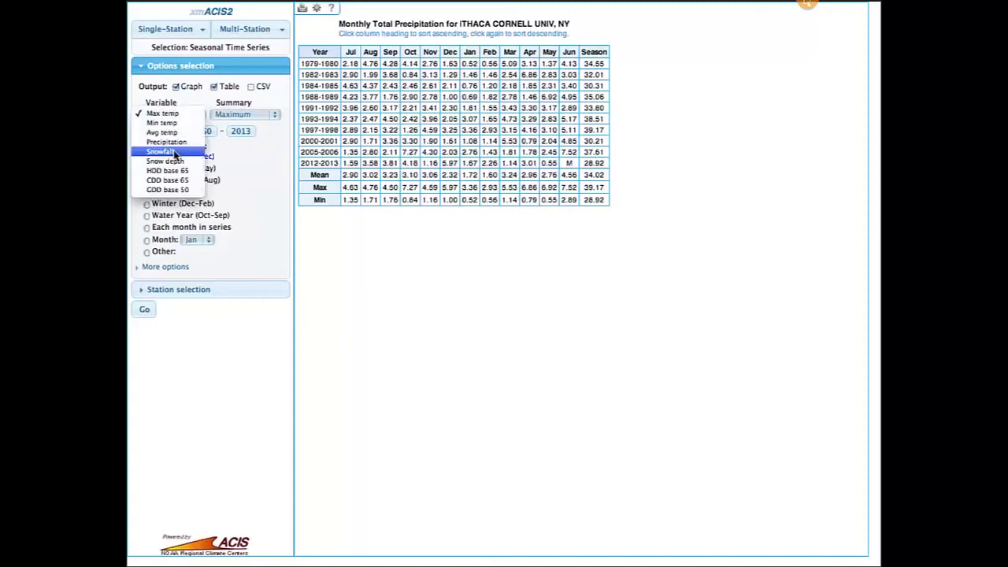
left_click(174, 143)
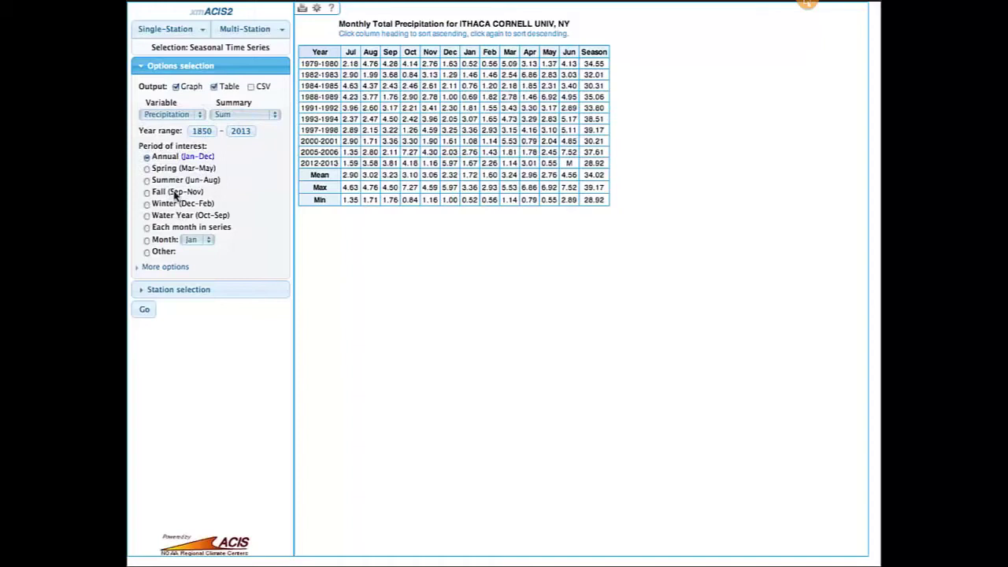
left_click(146, 252)
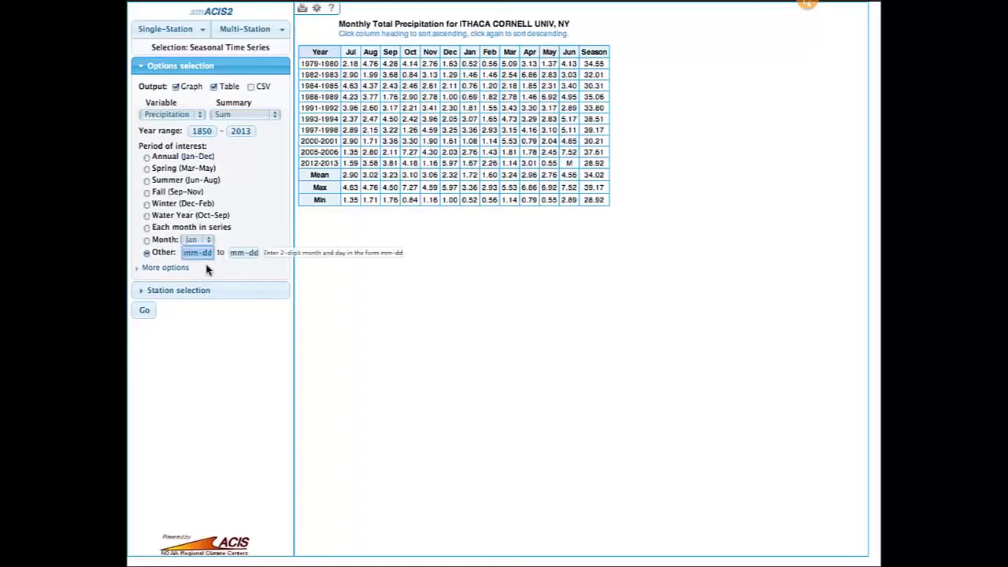
left_click(148, 169)
left_click(147, 169)
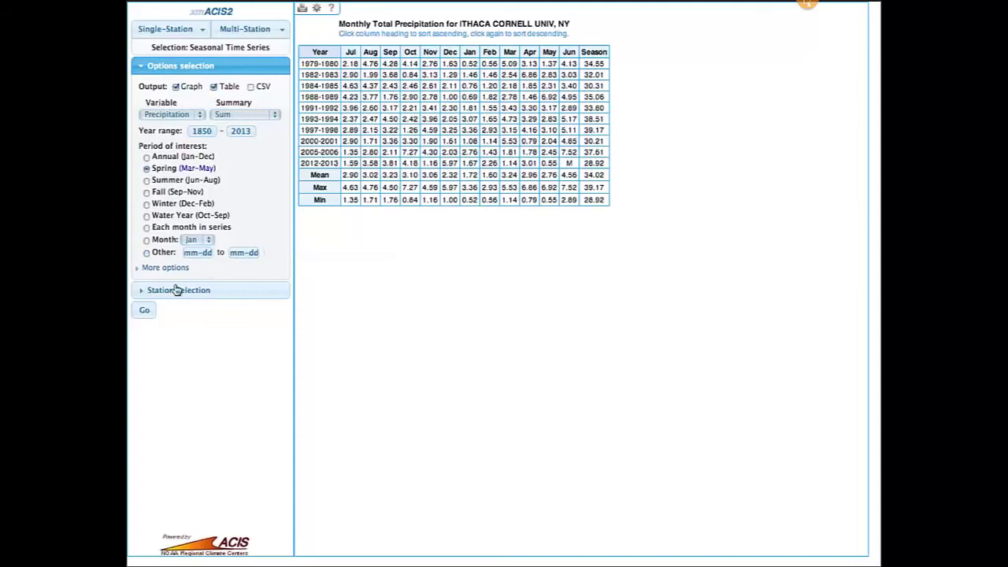
left_click(147, 311)
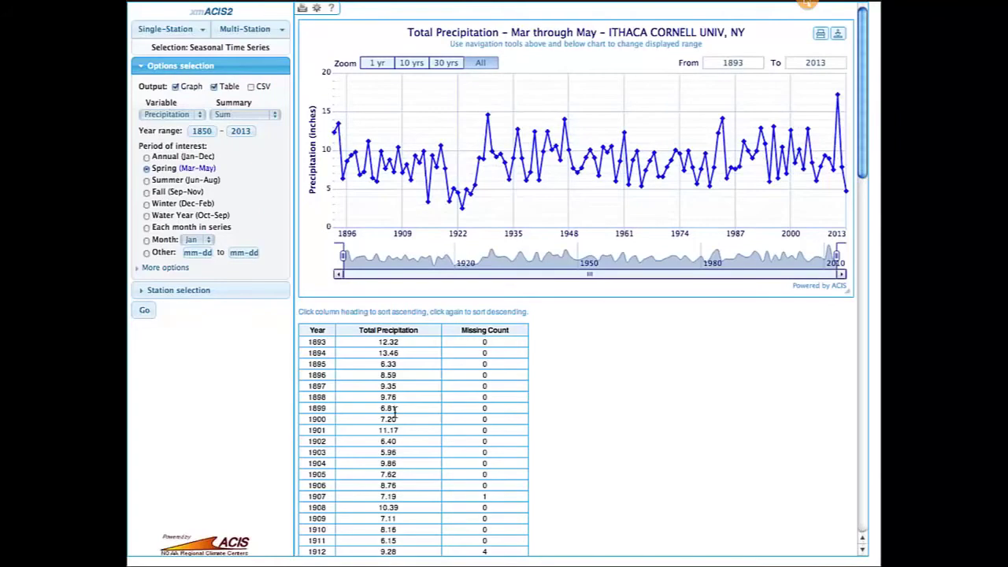
Sort the spring table by Total Precipitation descending, putting 2011 (17.21 in) first, then 1929 (14.59).
scroll(393, 411, "down", 7)
scroll(393, 413, "up", 7)
left_click(405, 332)
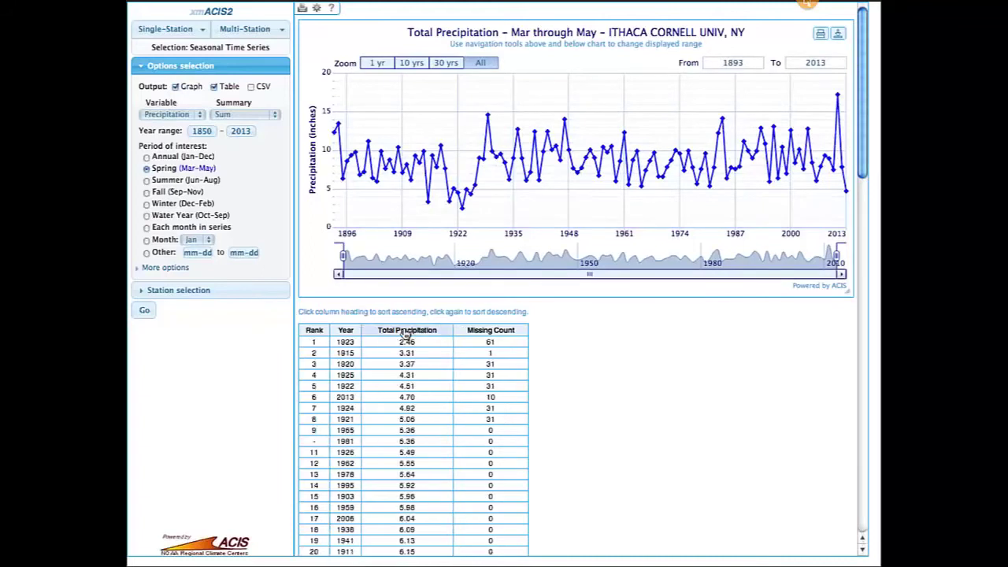
left_click(406, 332)
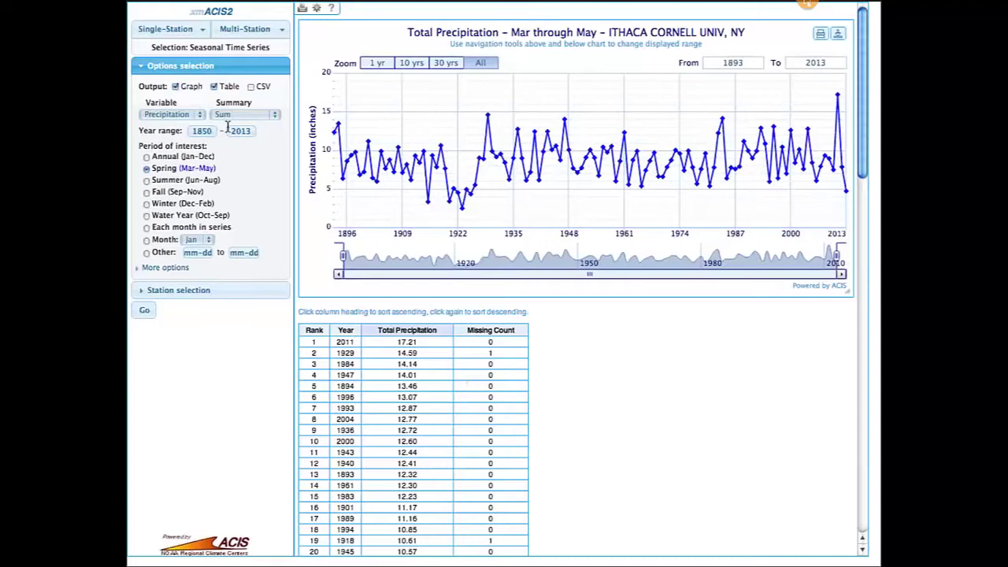
Switch the series variable from Precipitation to Avg temp and read the season calculation method explanations.
left_click(189, 115)
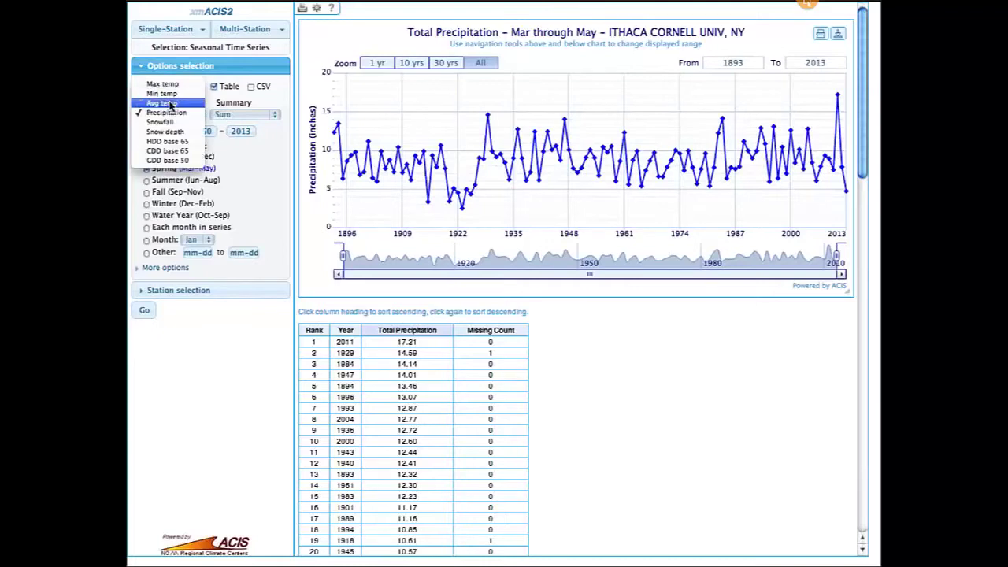
left_click(170, 103)
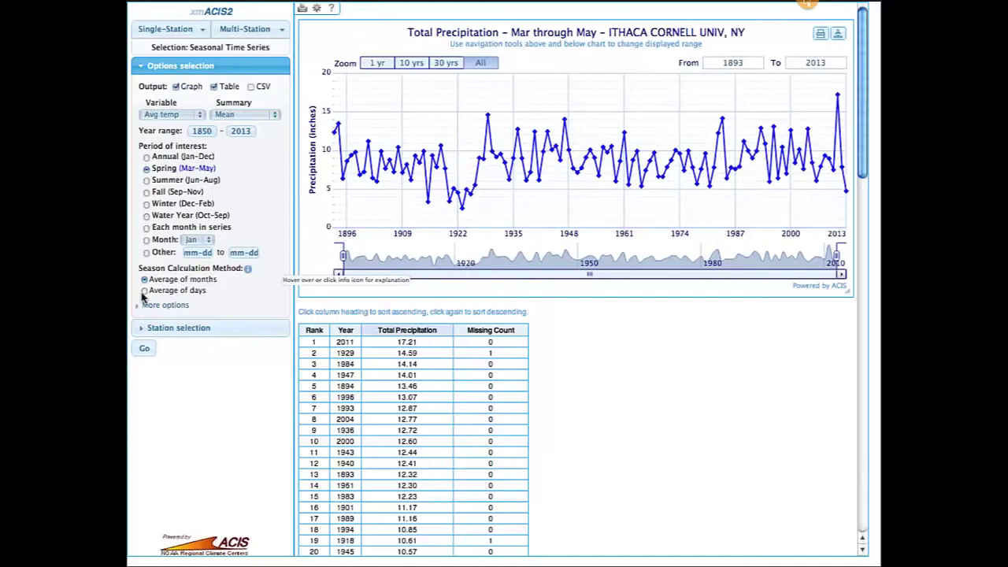
left_click(247, 269)
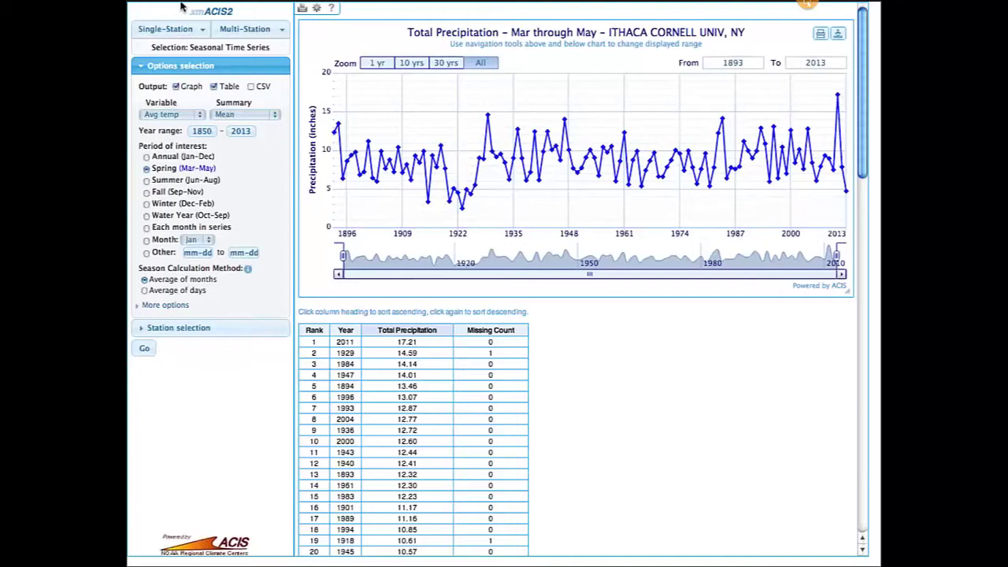
left_click(165, 29)
Run the Extremes product with Total Snowfall to rank Ithaca's top 10 maximum 3-day totals.
left_click(152, 157)
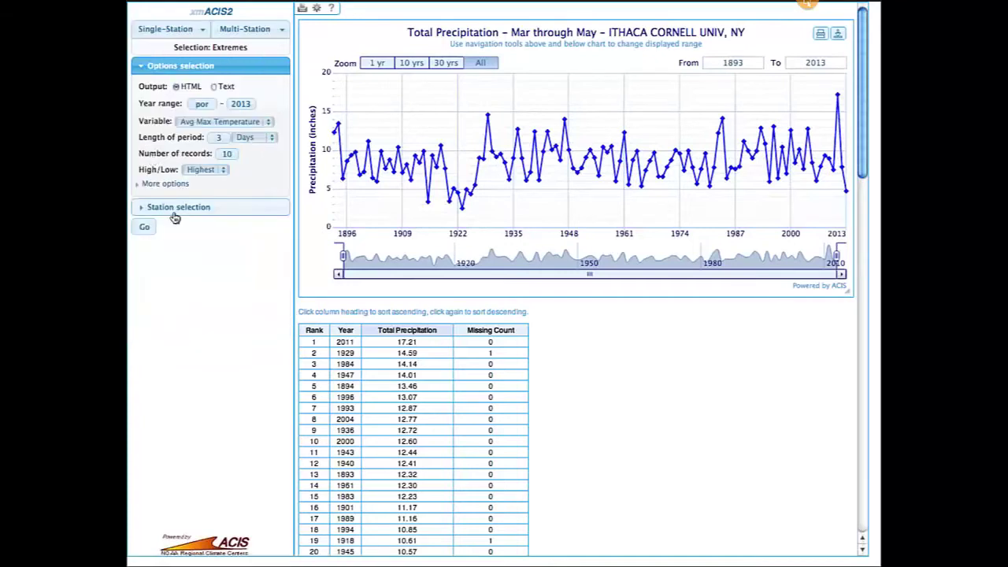
left_click(139, 186)
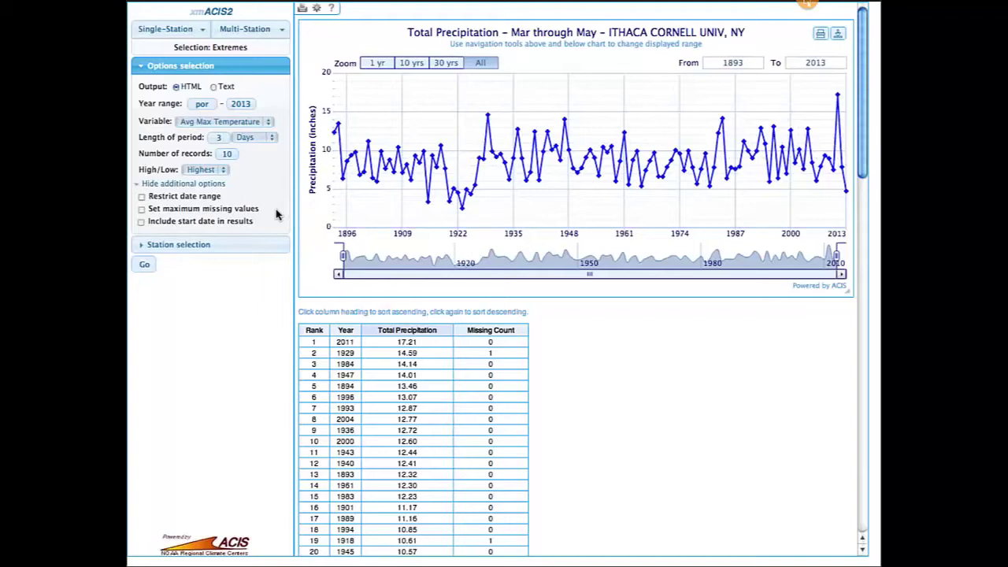
left_click(213, 122)
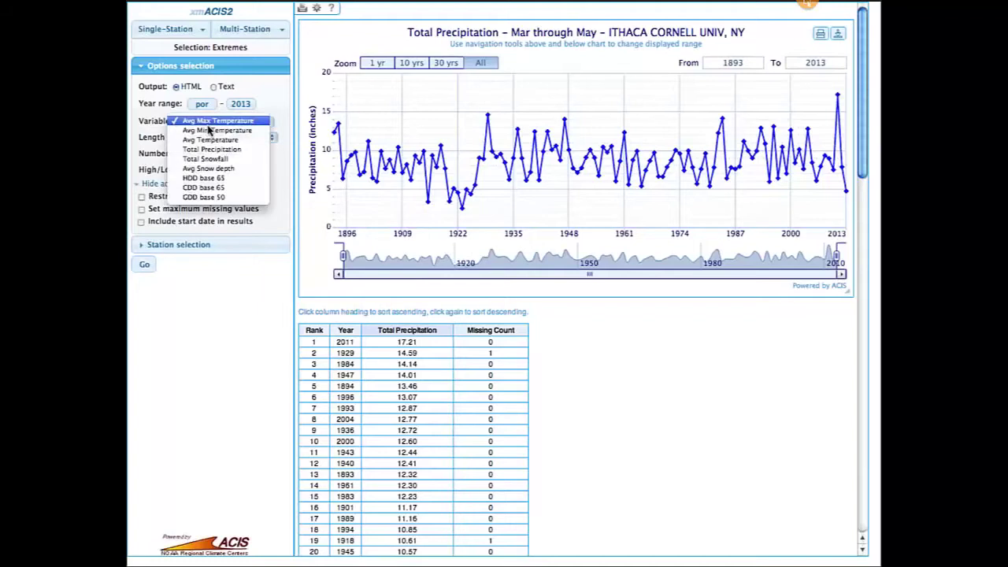
left_click(210, 158)
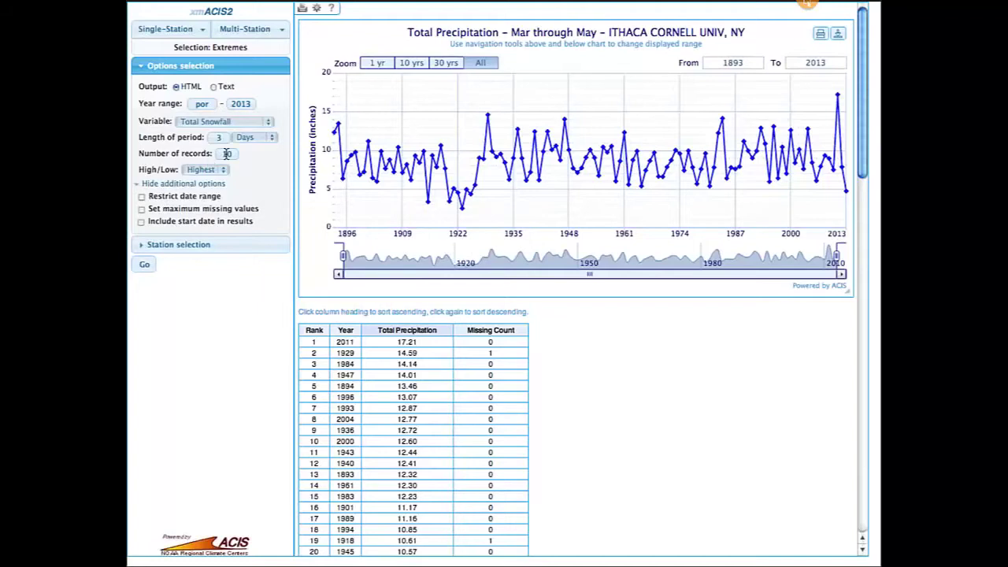
left_click(144, 265)
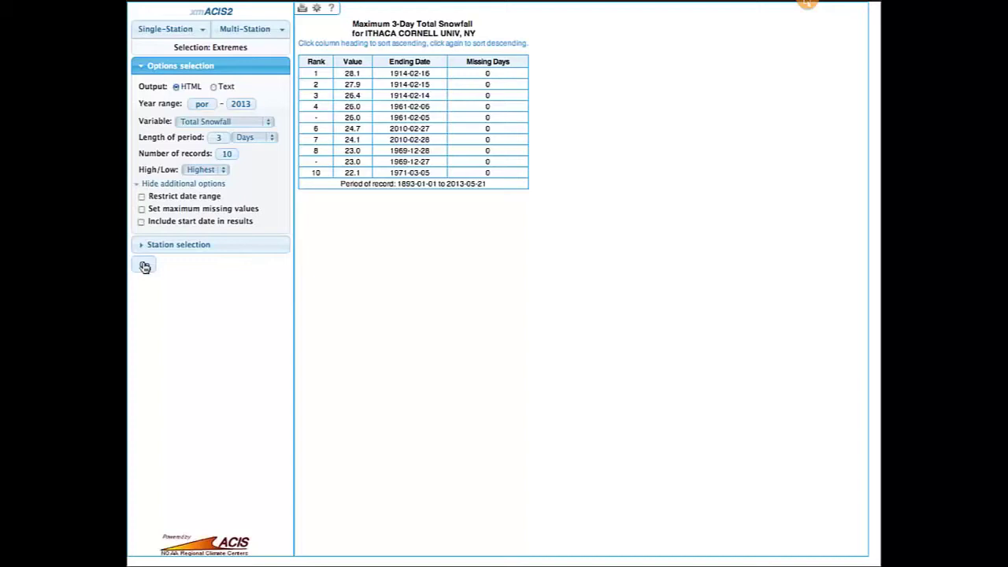
left_click(165, 29)
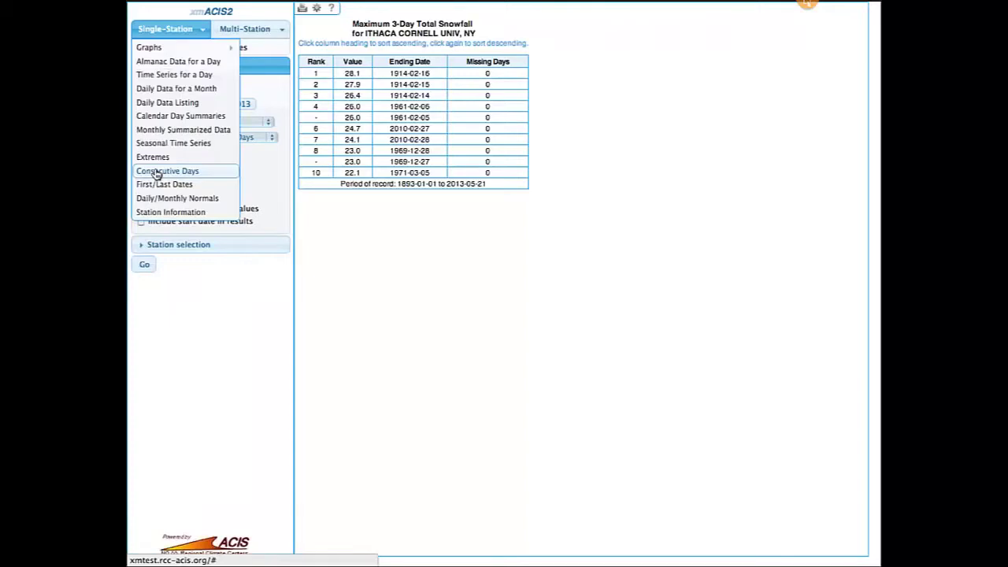
Run the Consecutive Days product for Max temp >= 90.
left_click(156, 171)
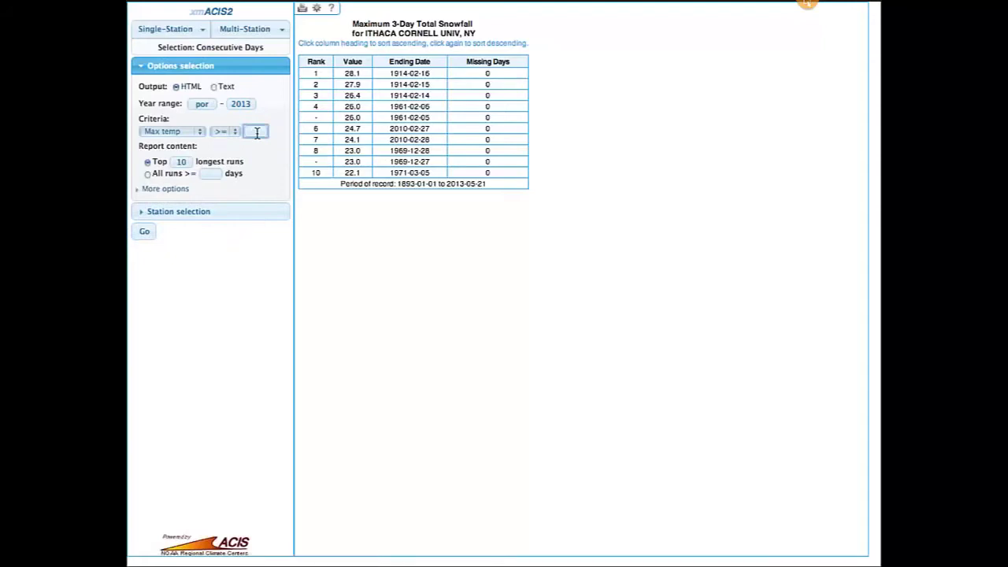
type("90")
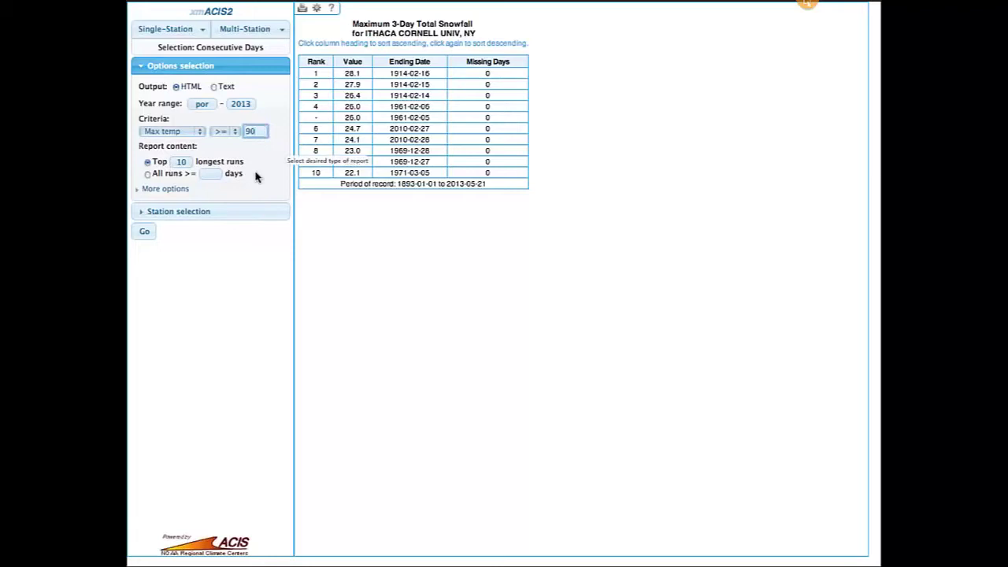
left_click(145, 233)
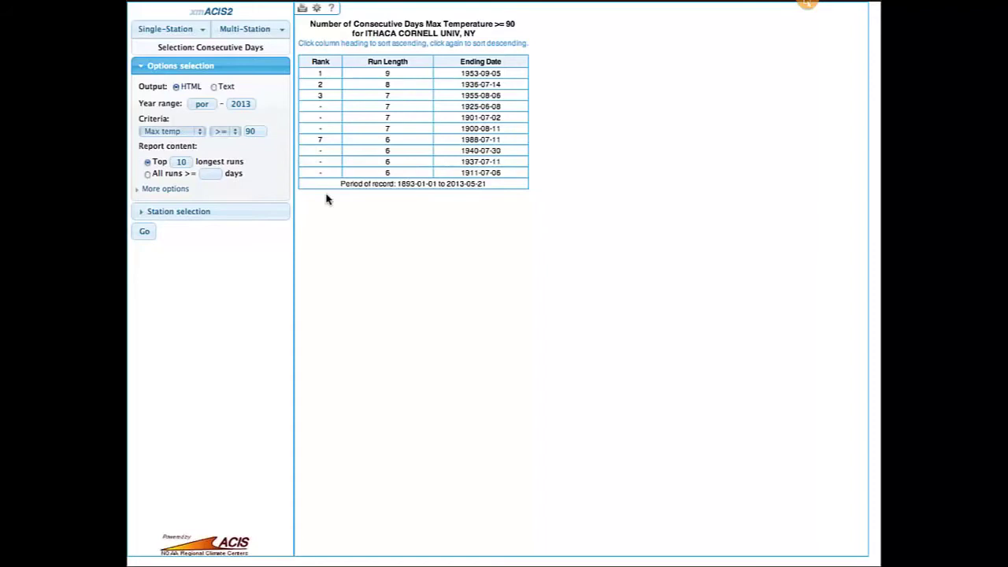
Rerun it to report all runs lasting at least 5 days.
left_click(213, 174)
type("5")
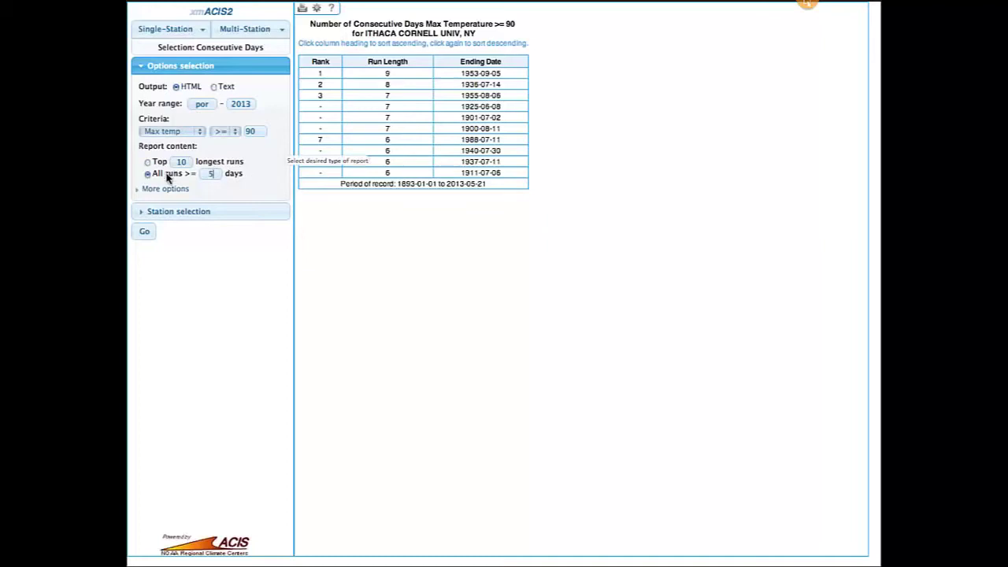
left_click(139, 236)
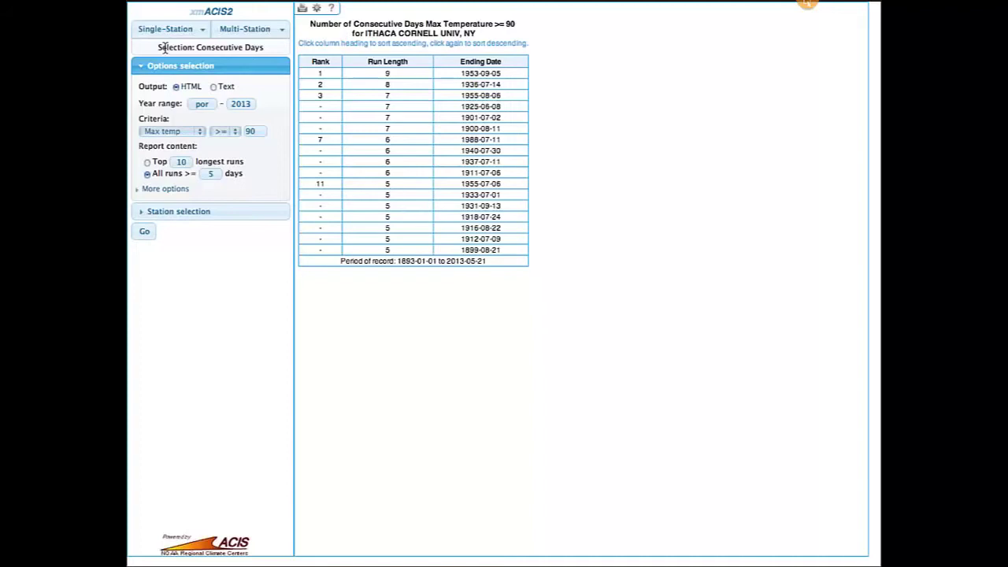
left_click(165, 28)
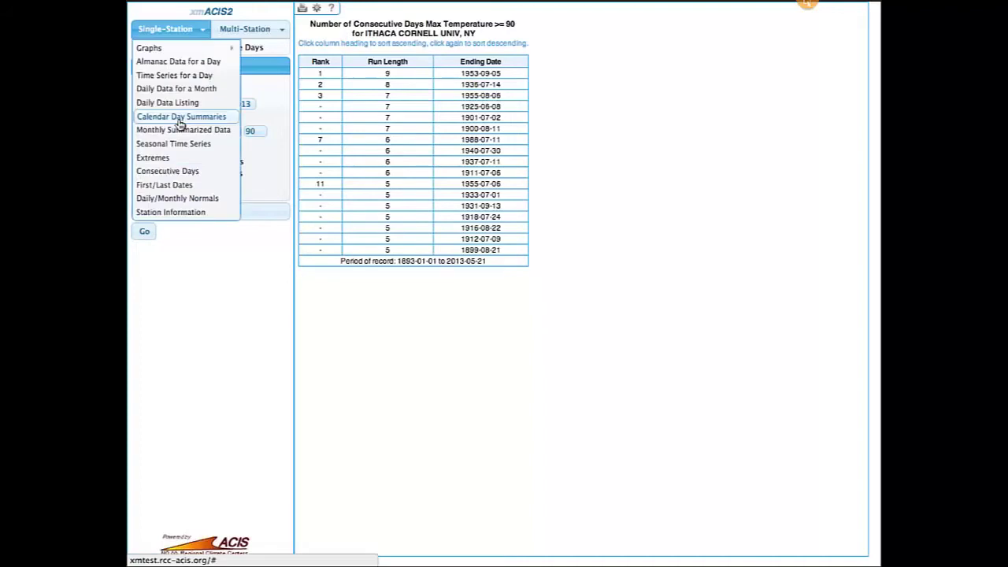
Run First/Last Dates for Min temp <= 32 with the start year changed to 1990.
left_click(180, 185)
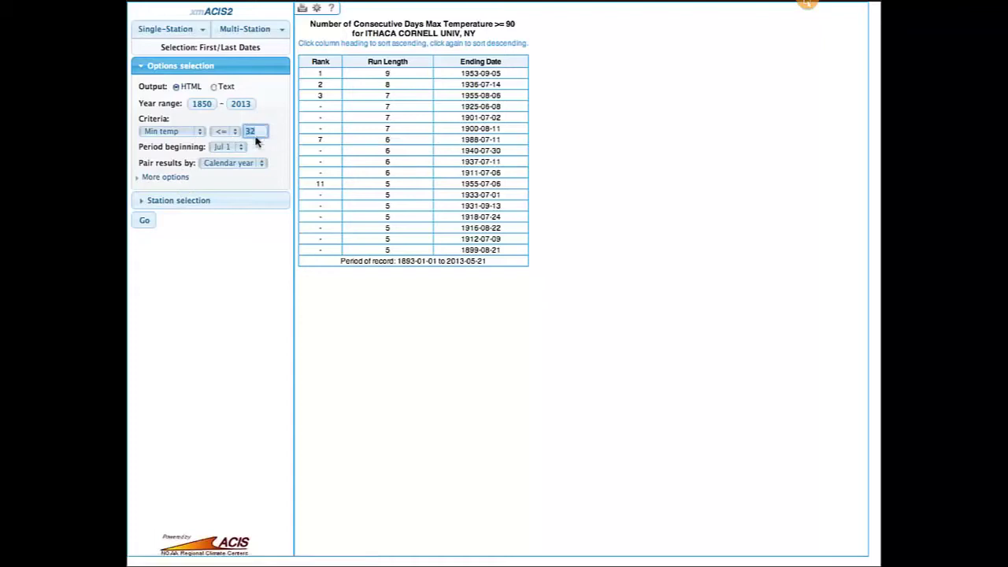
left_click(169, 132)
left_click(179, 134)
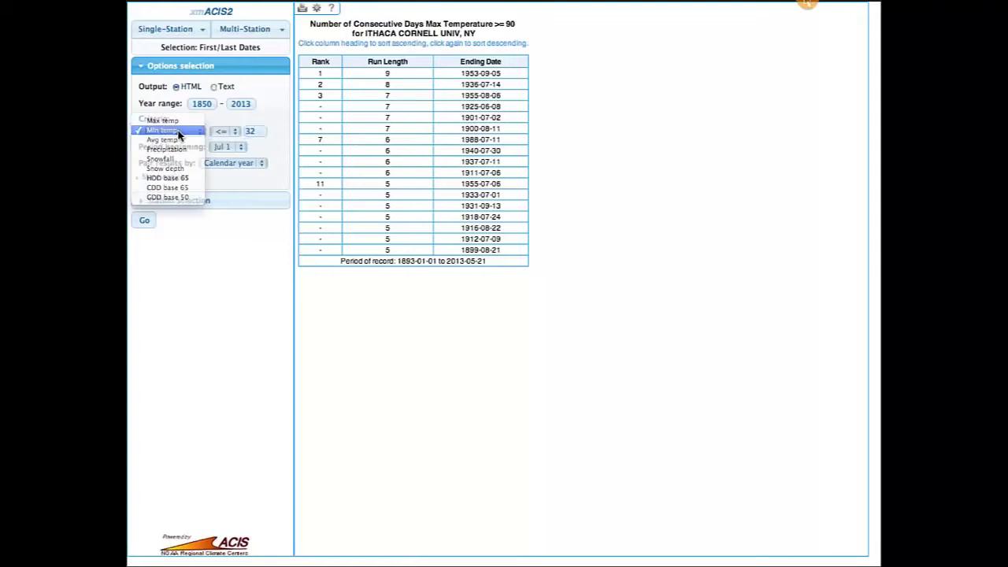
left_click(221, 132)
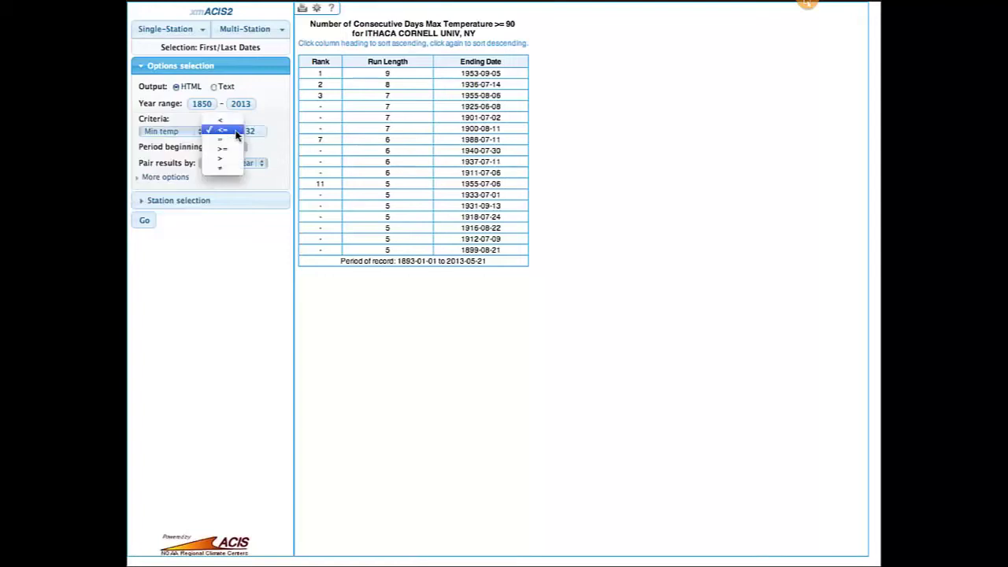
left_click(236, 136)
double_click(250, 132)
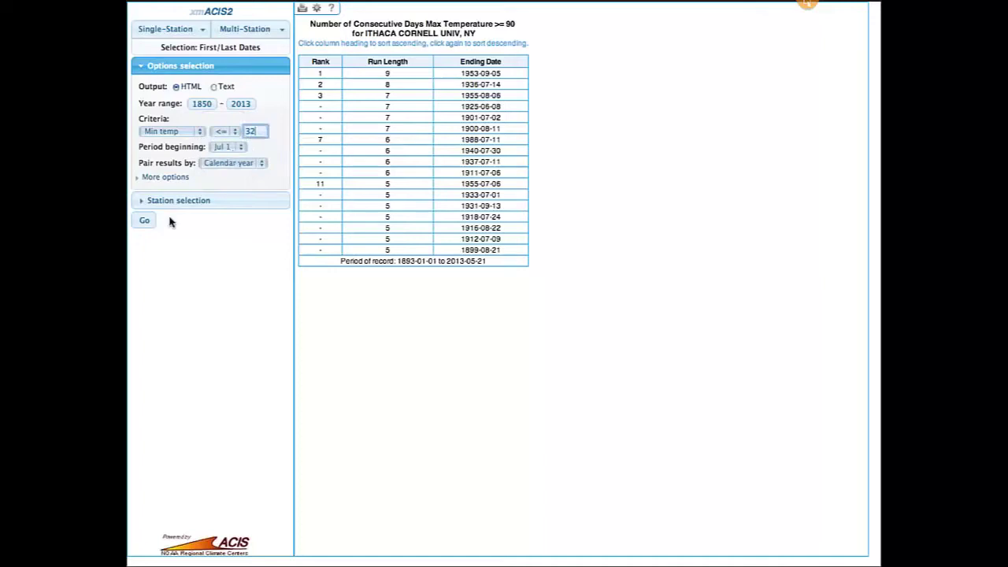
left_click(205, 105)
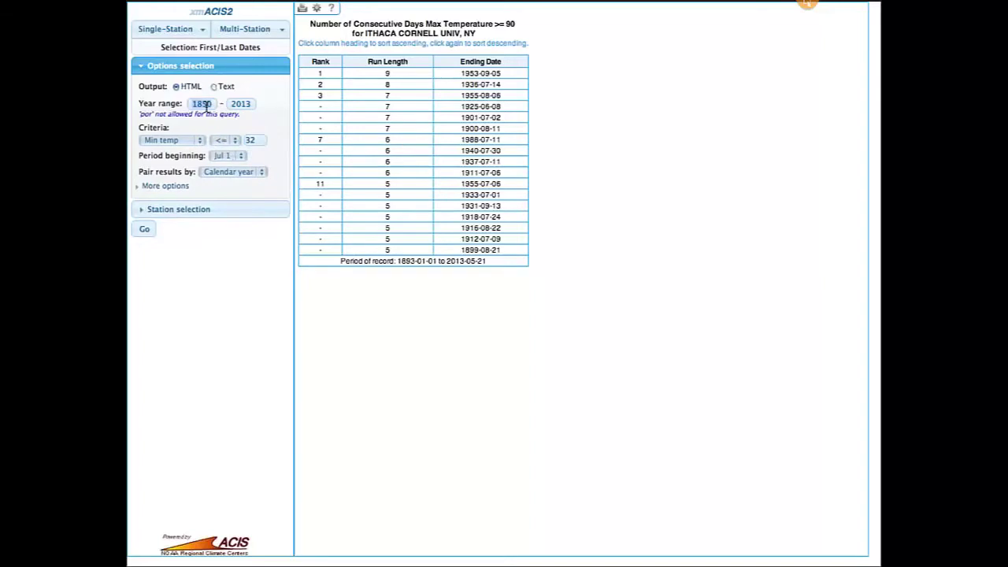
type("1990")
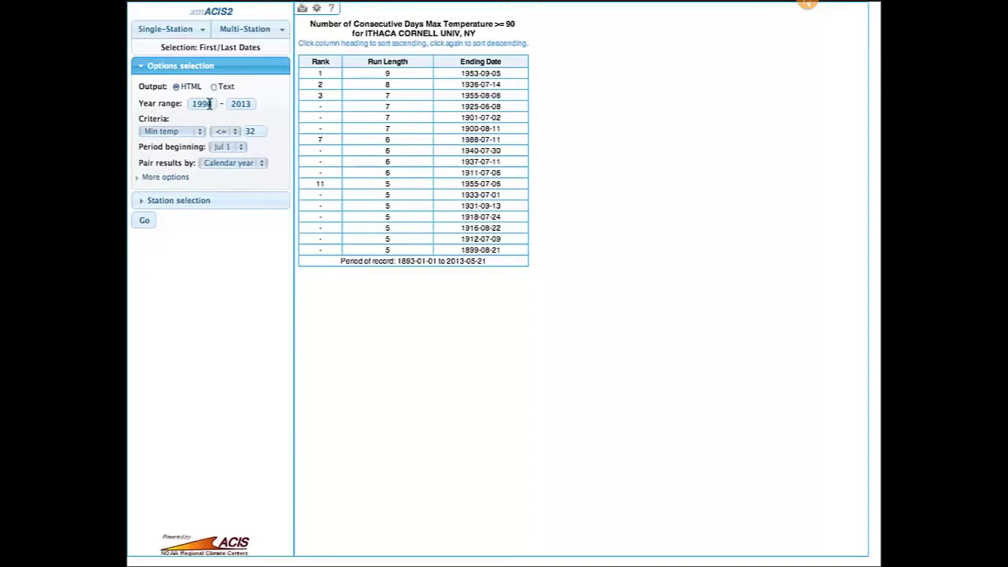
left_click(144, 222)
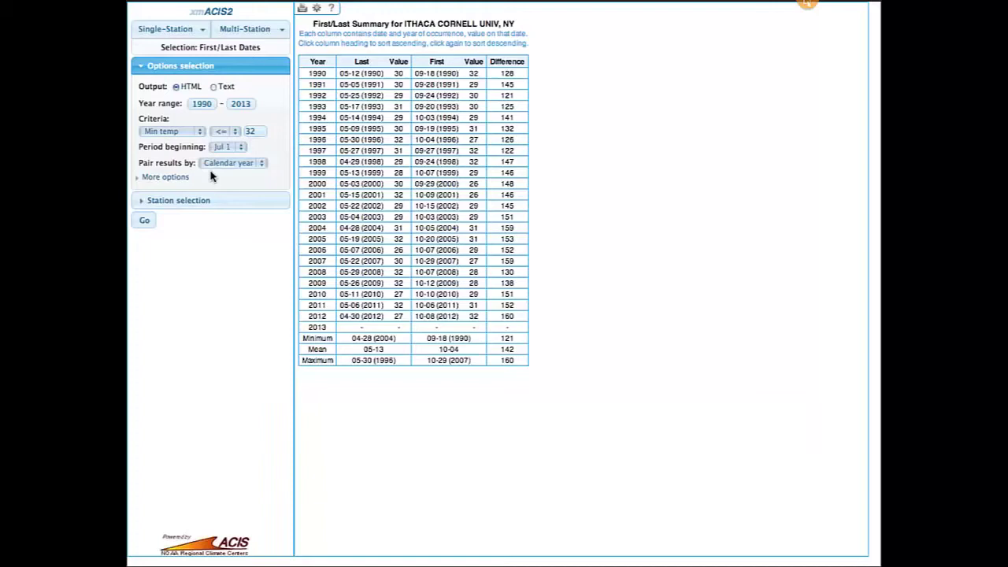
Change the criteria to Snowfall >= 1 and rerun the first/last dates summary.
left_click(189, 134)
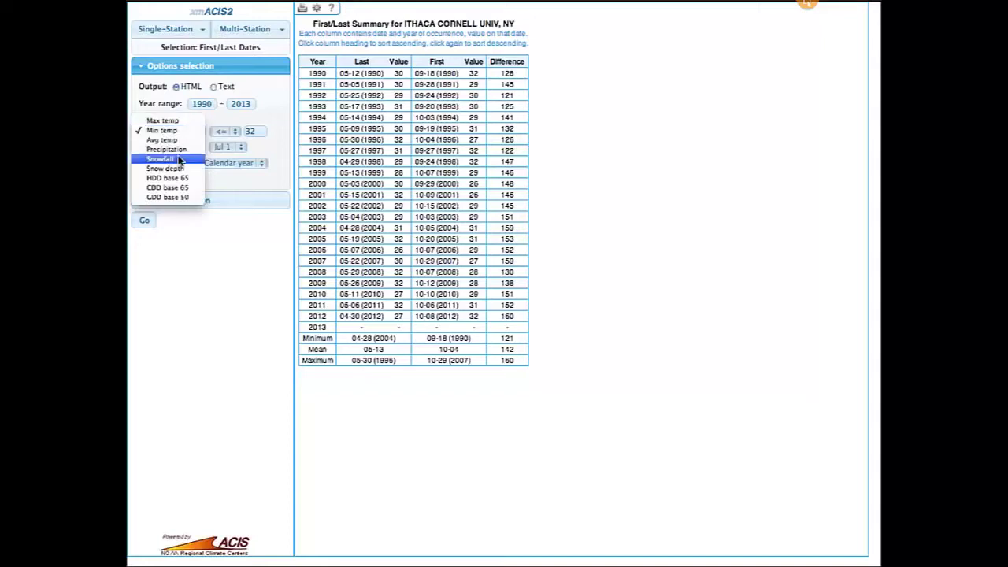
left_click(179, 160)
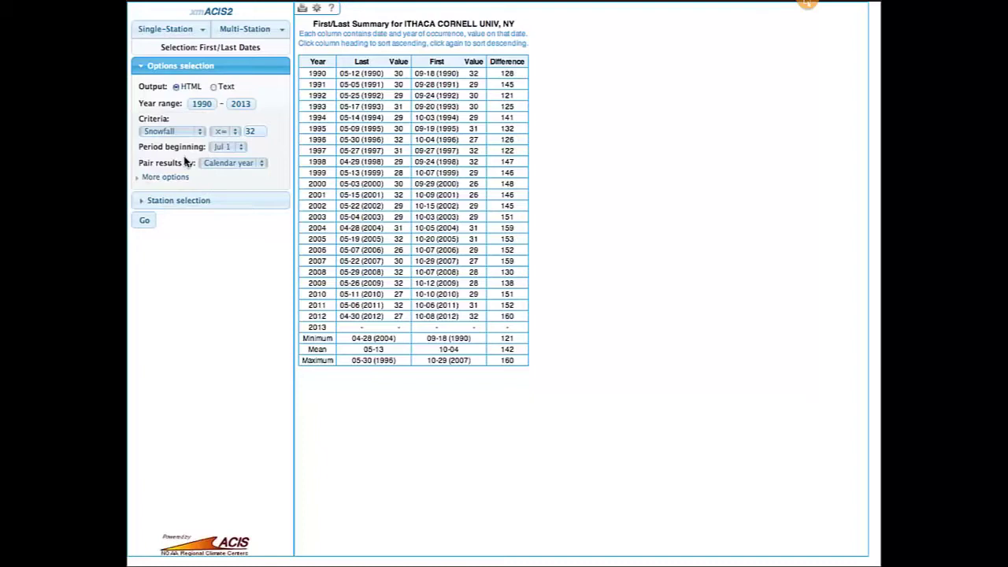
left_click(261, 132)
key("BackSpace")
type("1")
left_click(144, 221)
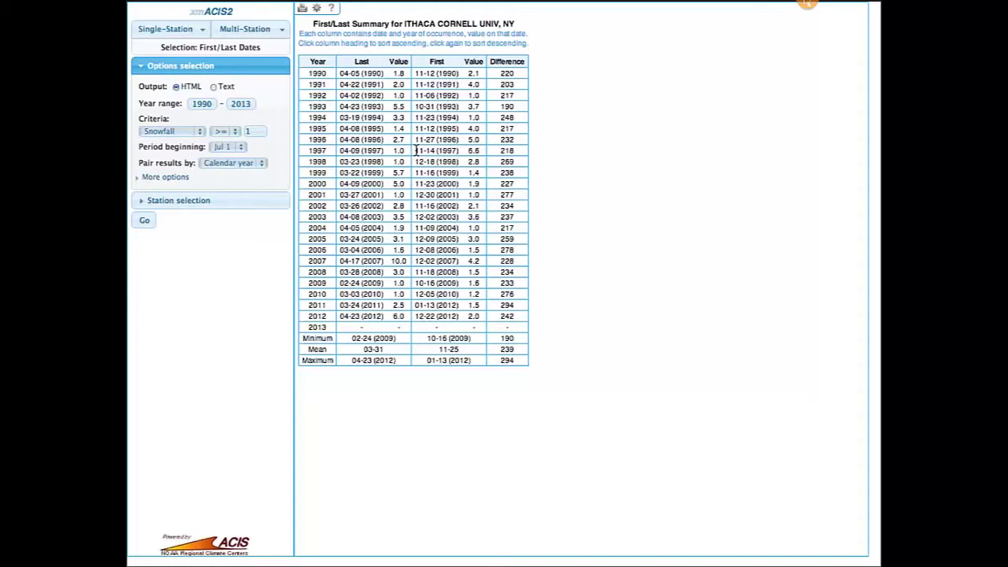
Pair the results by Season, check the first season's dates, and reveal the missing-value options.
left_click(221, 163)
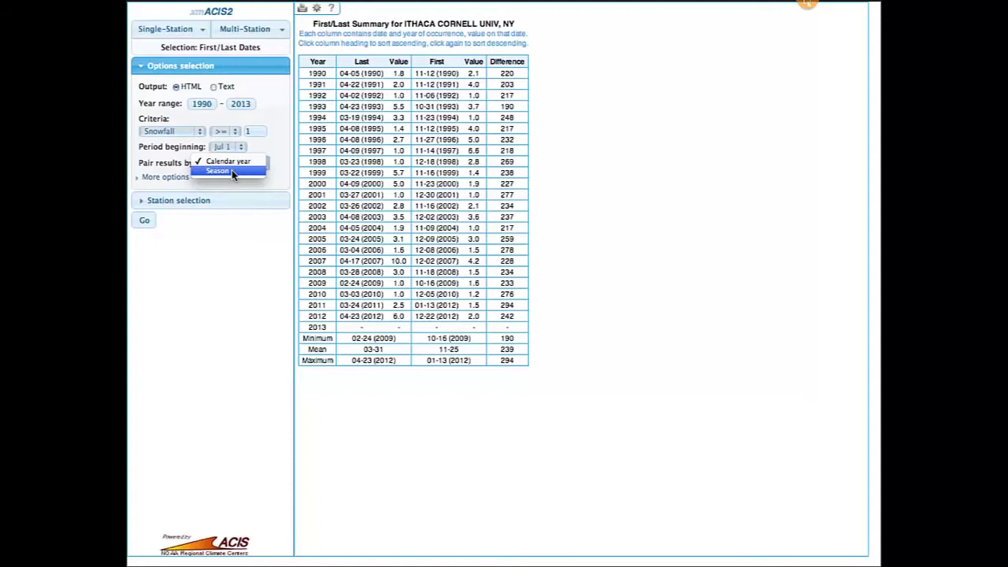
left_click(232, 171)
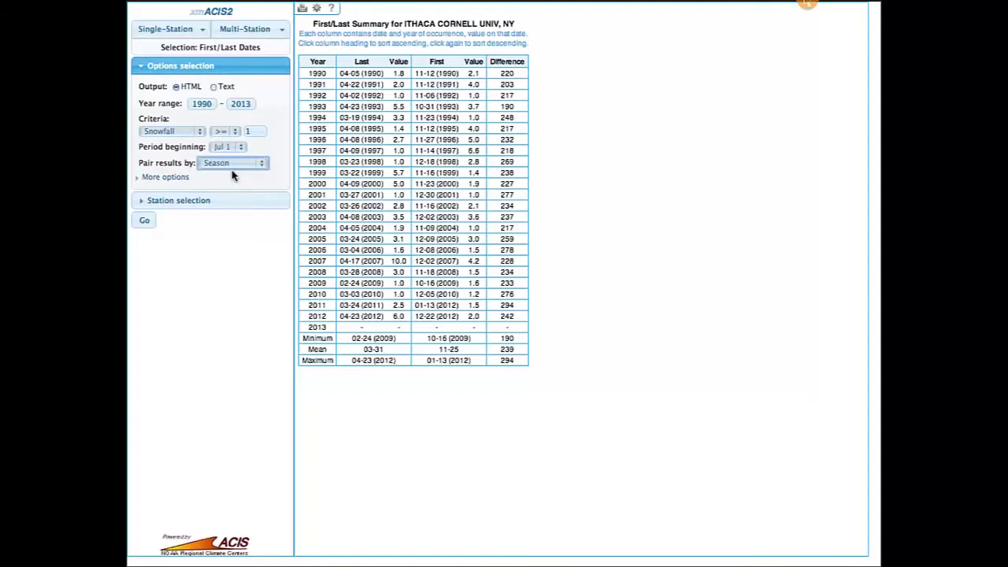
left_click(143, 222)
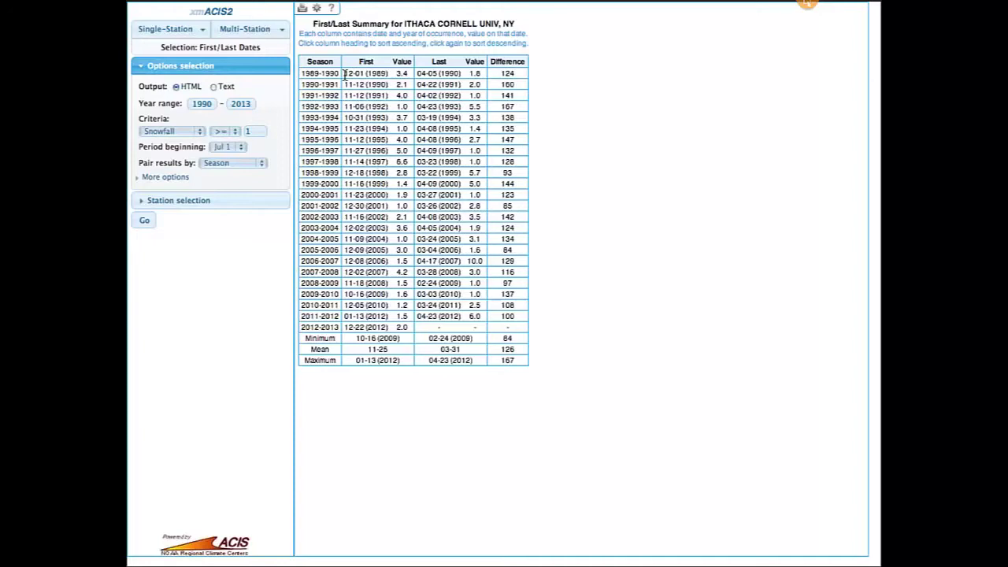
left_click_drag(344, 75, 388, 74)
left_click(418, 75)
left_click_drag(417, 75, 463, 76)
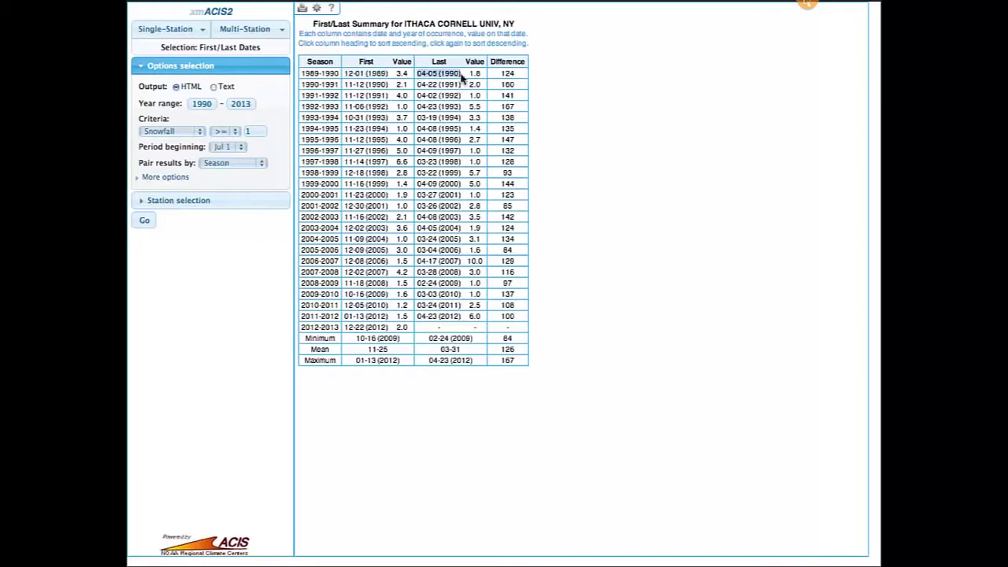
left_click(513, 76)
left_click(157, 179)
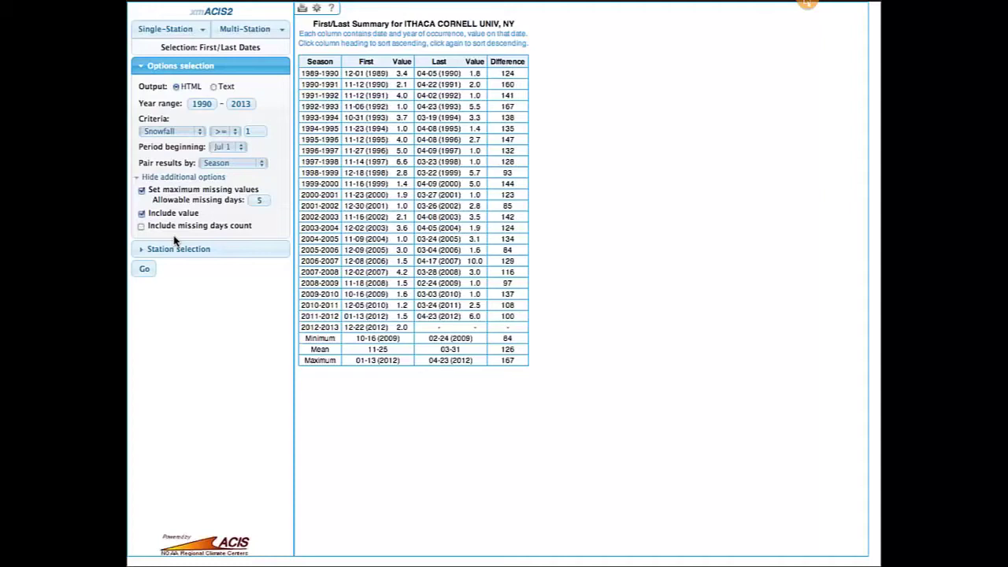
left_click(165, 28)
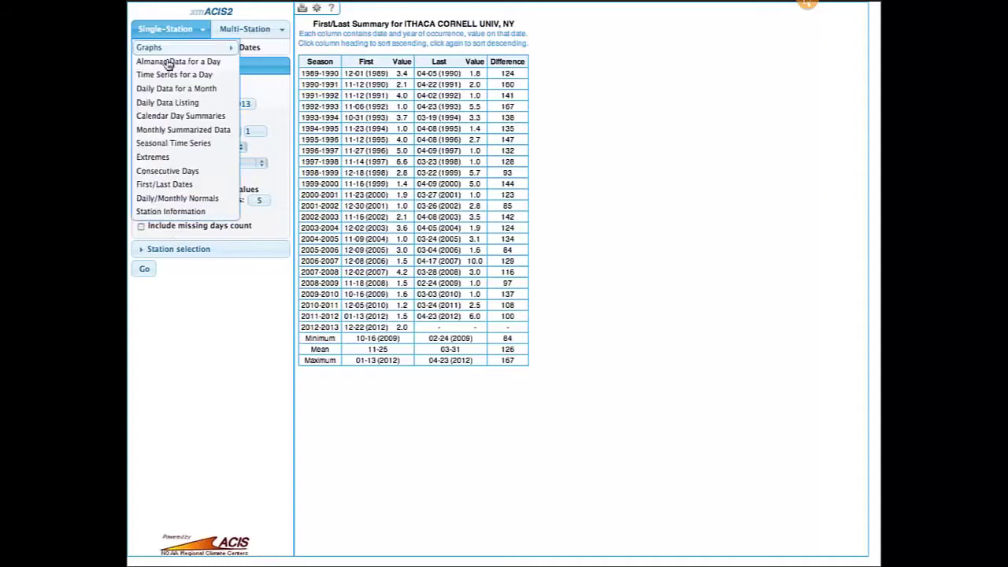
Generate Ithaca's monthly 1981–2010 temperature and precipitation normals and inspect the chart values.
left_click(177, 199)
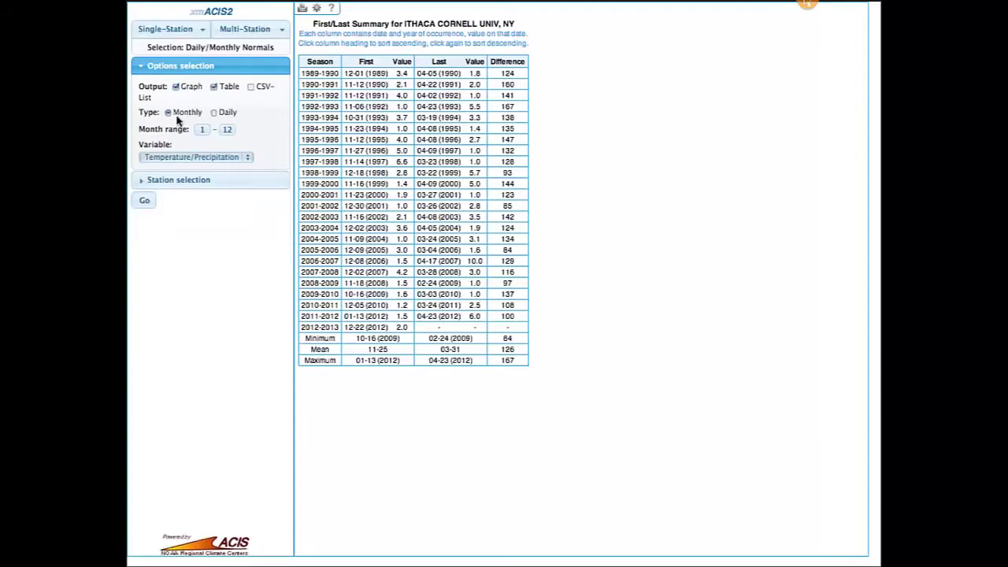
left_click(142, 202)
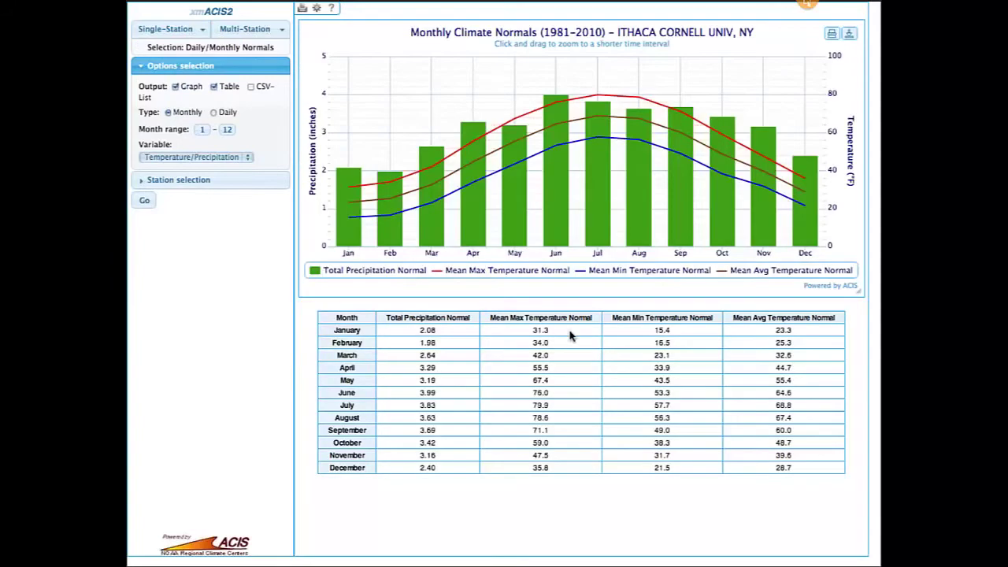
mouse_move(532, 191)
mouse_move(664, 192)
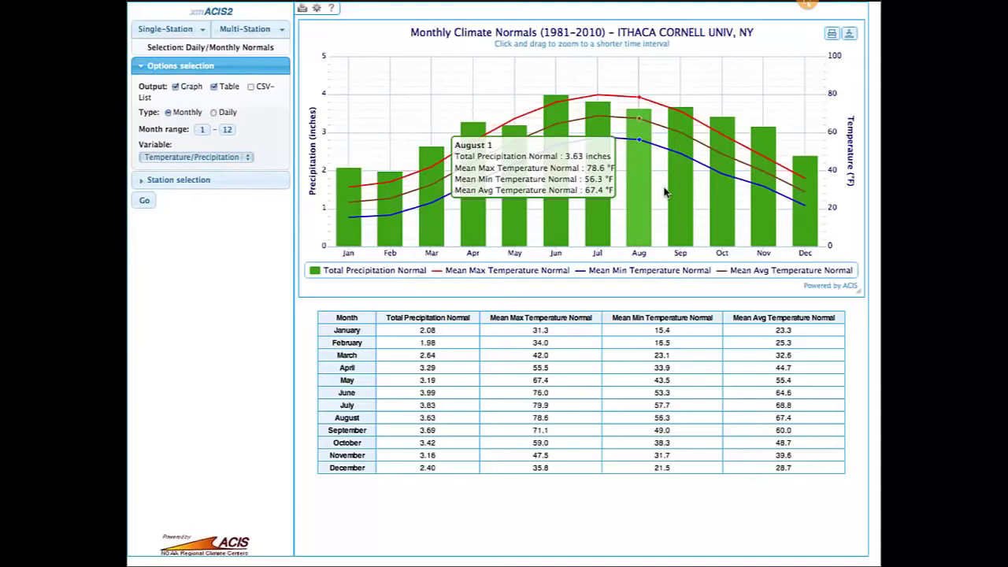
mouse_move(371, 188)
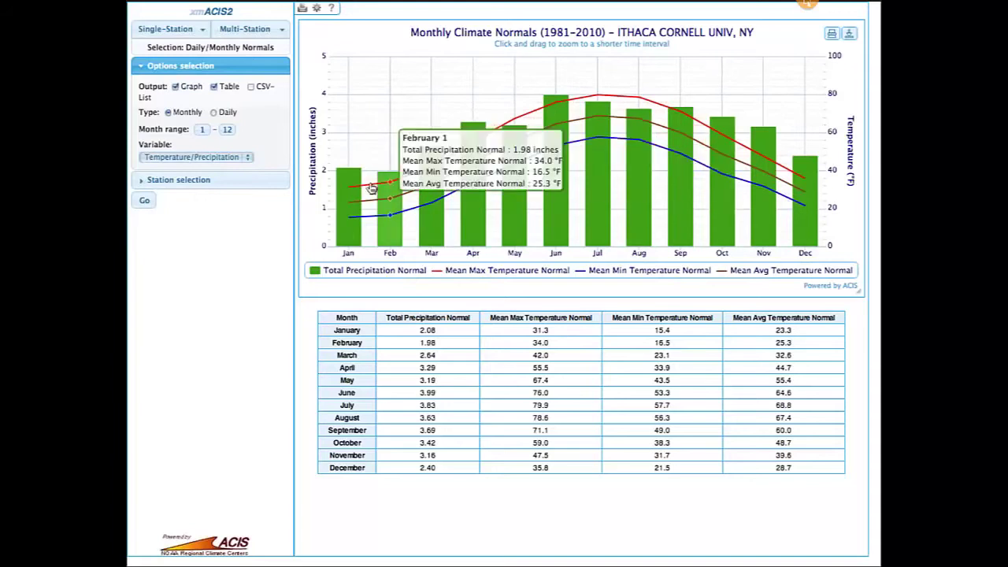
mouse_move(755, 194)
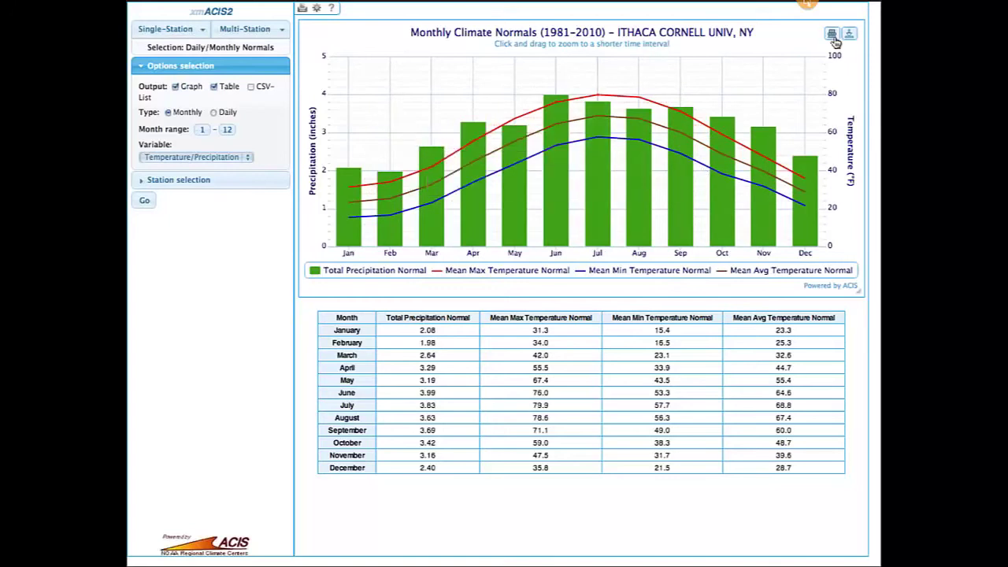
mouse_move(799, 114)
Switch to Daily normals for Precipitation and review the accumulated graph and daily table.
left_click(213, 114)
left_click(214, 158)
left_click(198, 186)
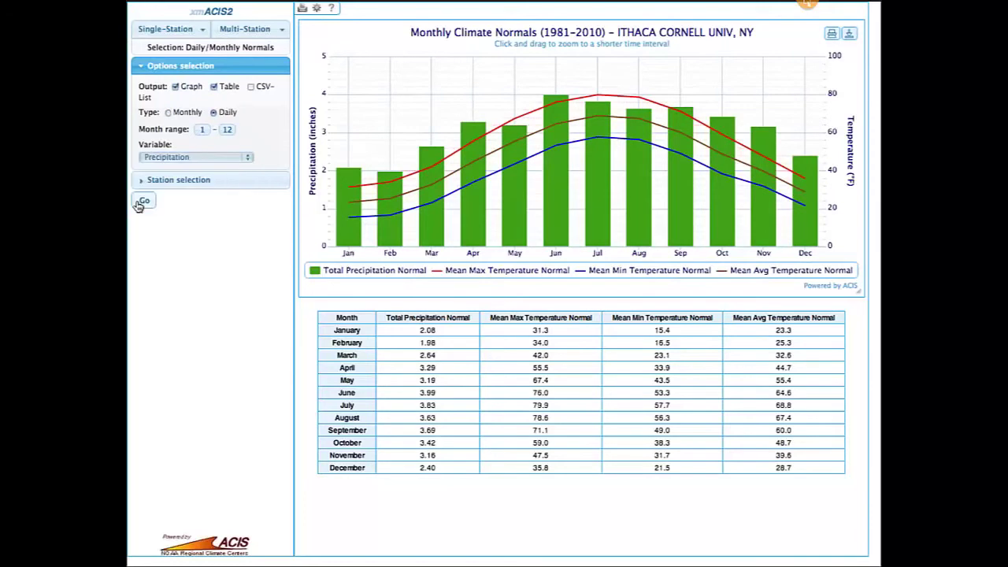
left_click(142, 202)
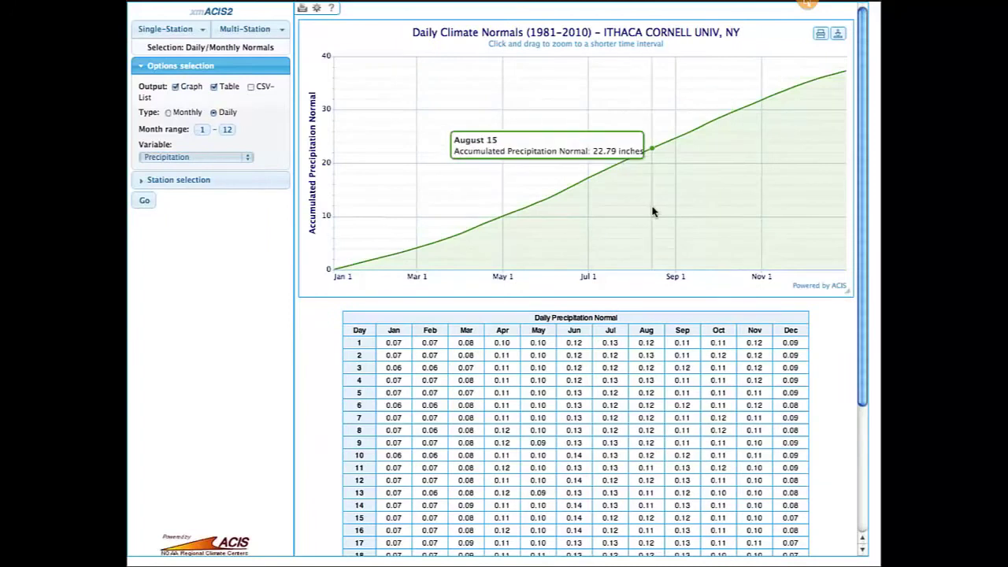
scroll(660, 211, "down", 1)
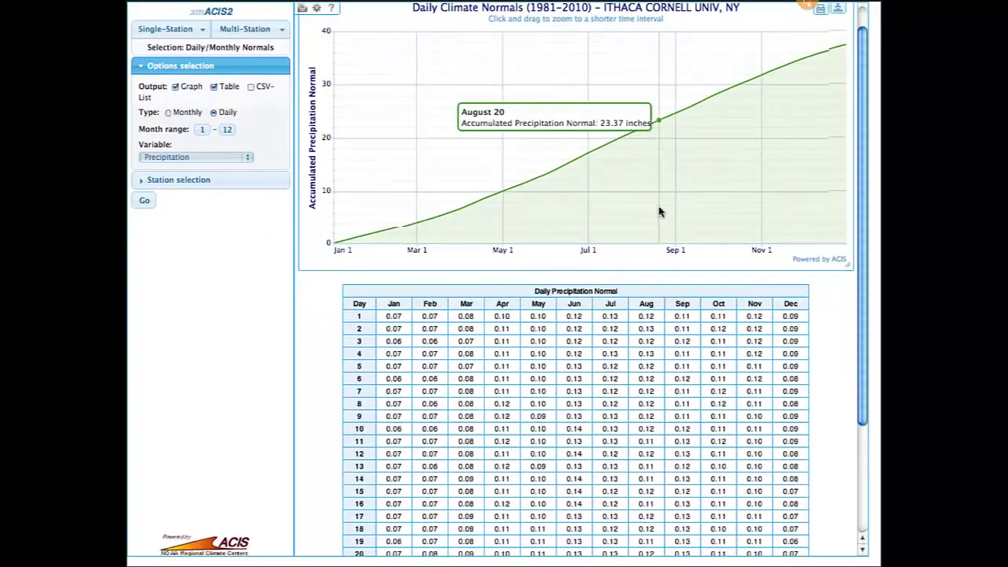
scroll(660, 211, "down", 5)
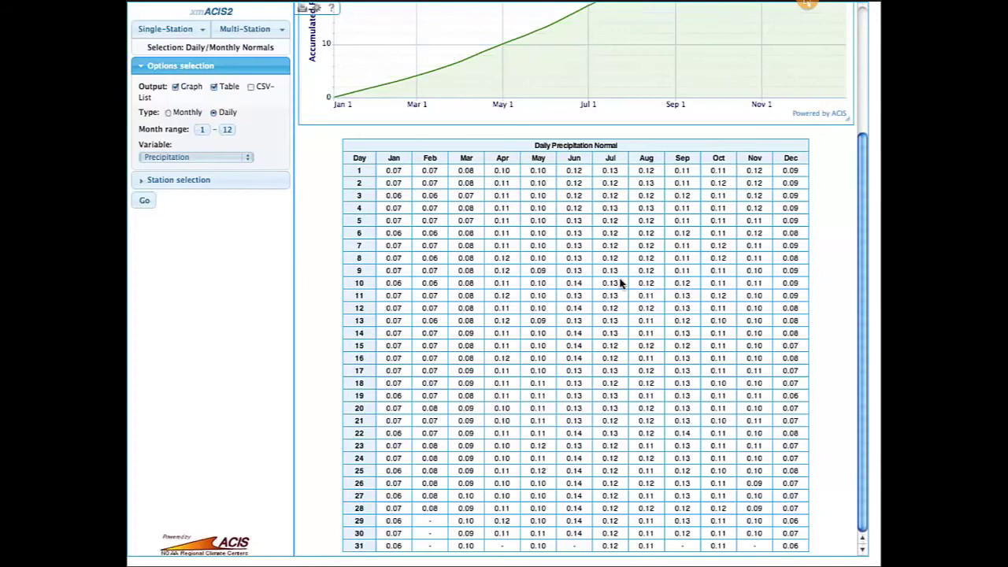
scroll(621, 284, "up", 1)
scroll(620, 284, "up", 6)
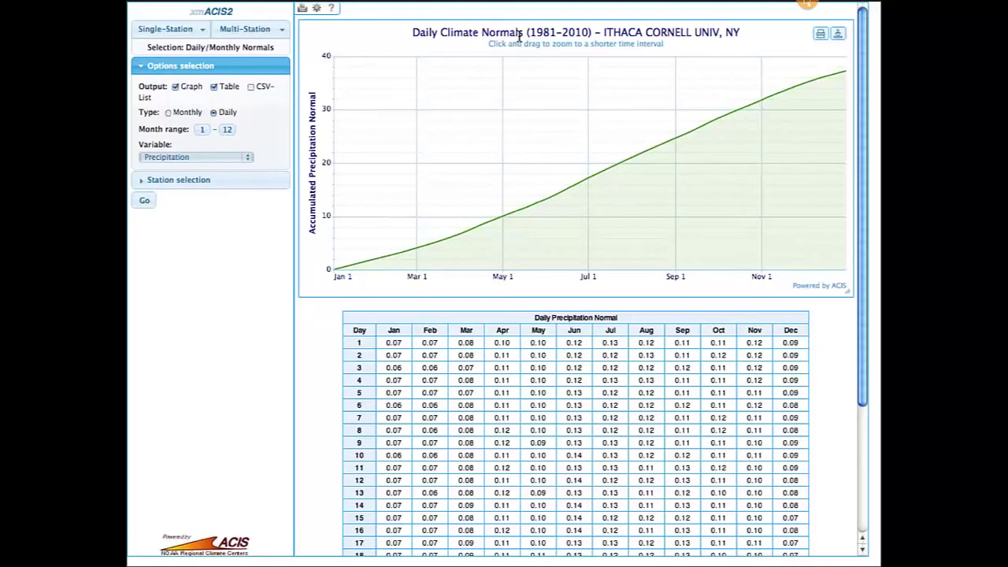
mouse_move(265, 23)
left_click(162, 29)
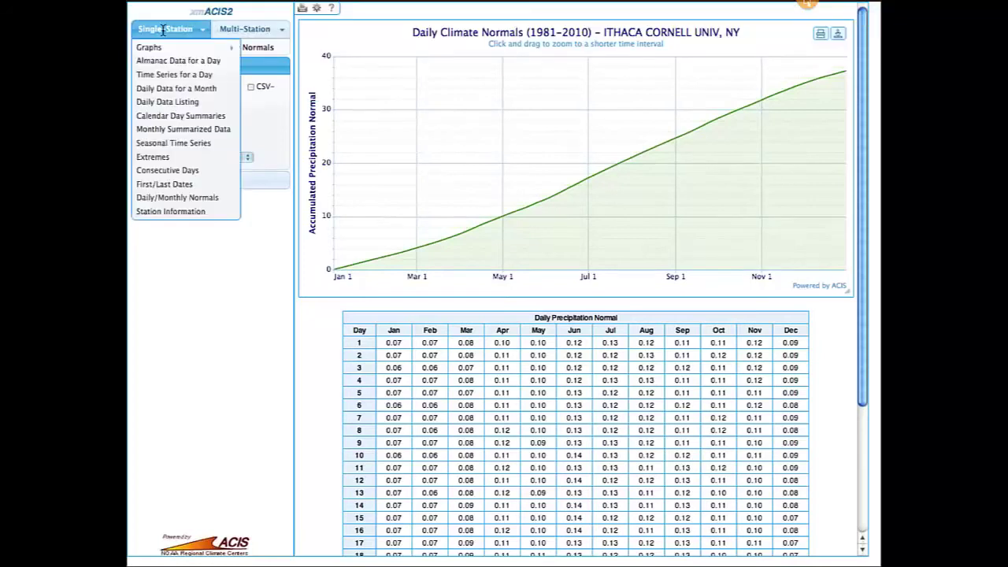
Look up Station Information for ITHACA CORNELL UNIV, station ID 304174.
left_click(172, 212)
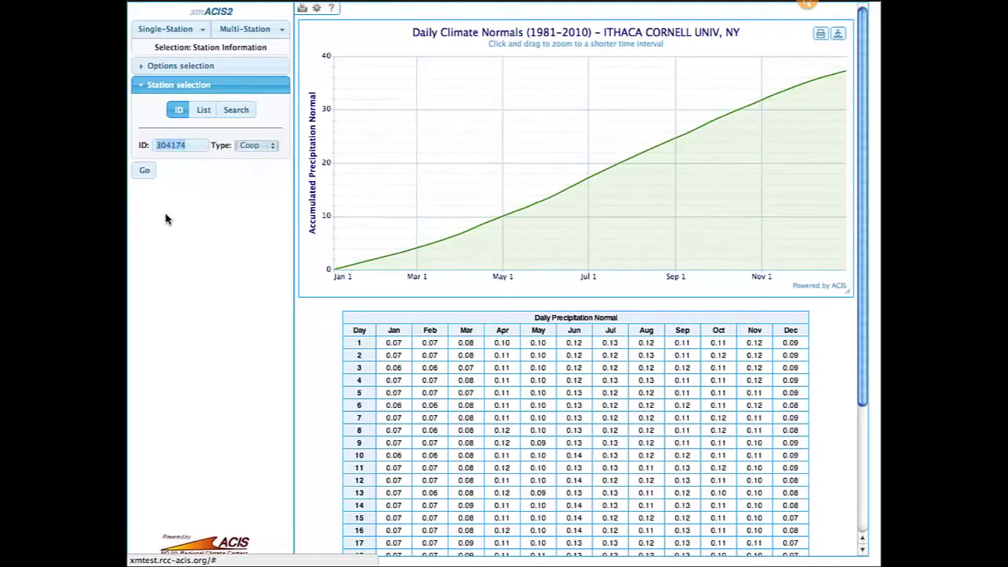
left_click(143, 171)
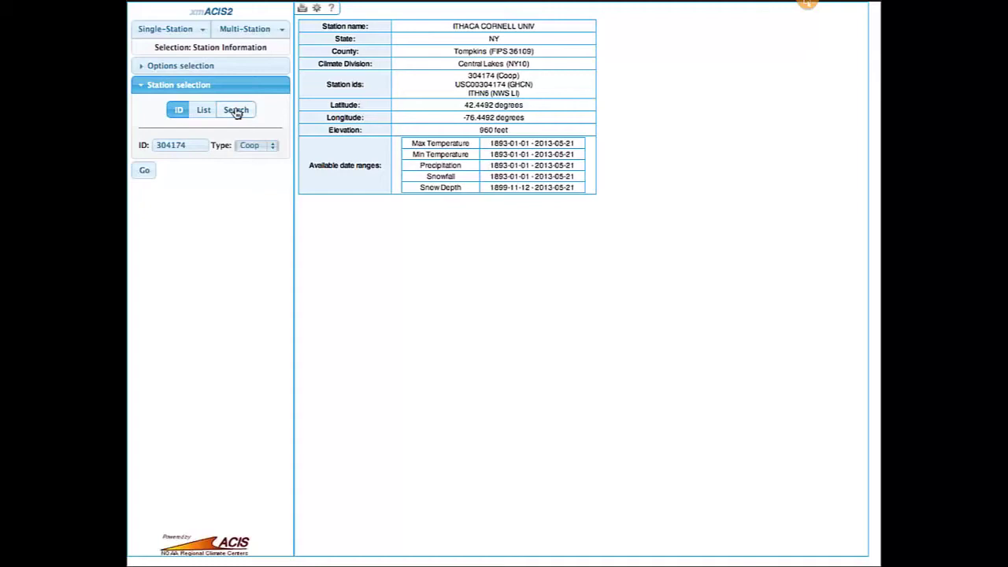
left_click(251, 28)
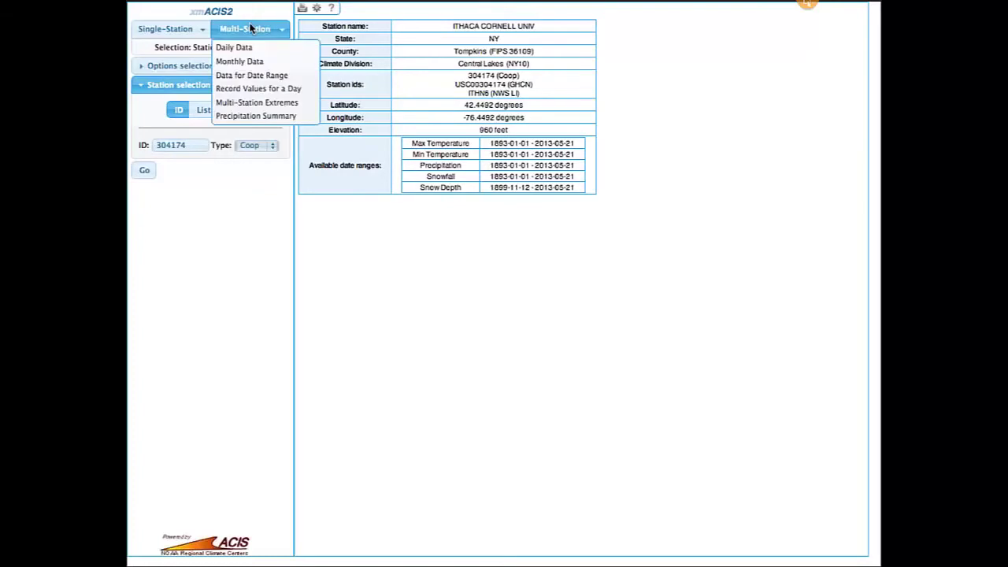
Open Multi-Station Daily Data and expand the station selection panel with the Connecticut map.
left_click(236, 47)
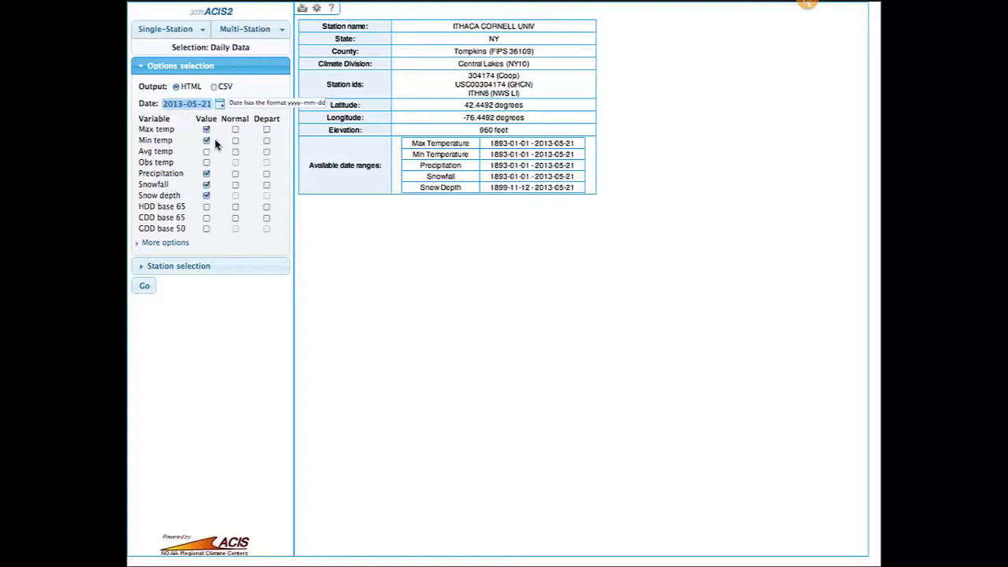
left_click(233, 268)
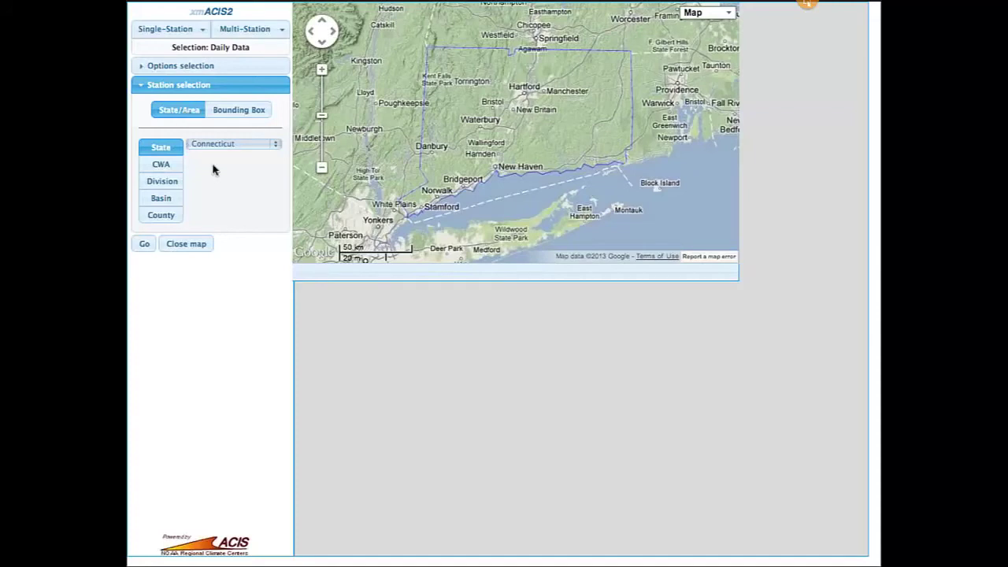
Switch station selection from state to NWS CWA and pick the Albany, NY area on the map.
left_click(225, 144)
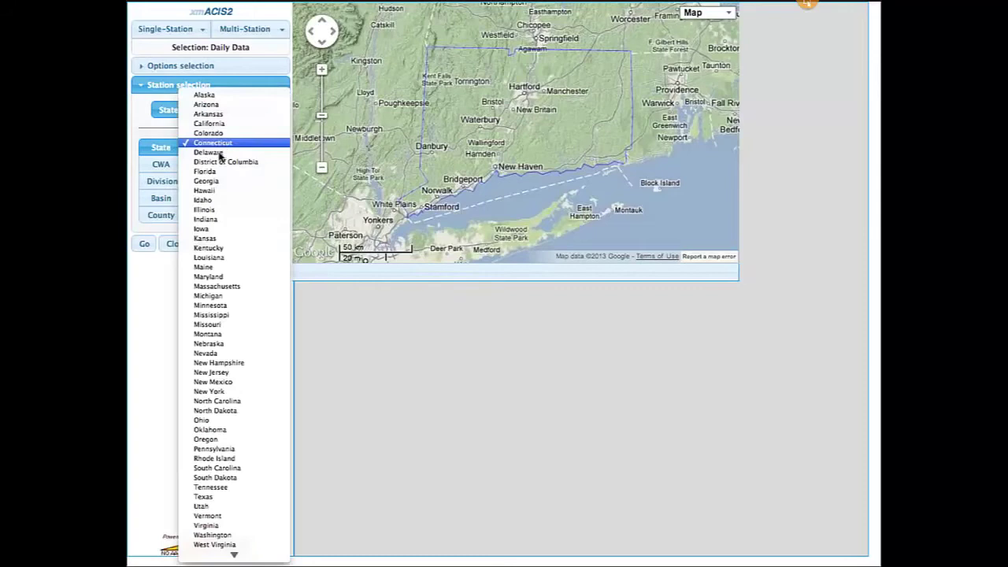
left_click(220, 145)
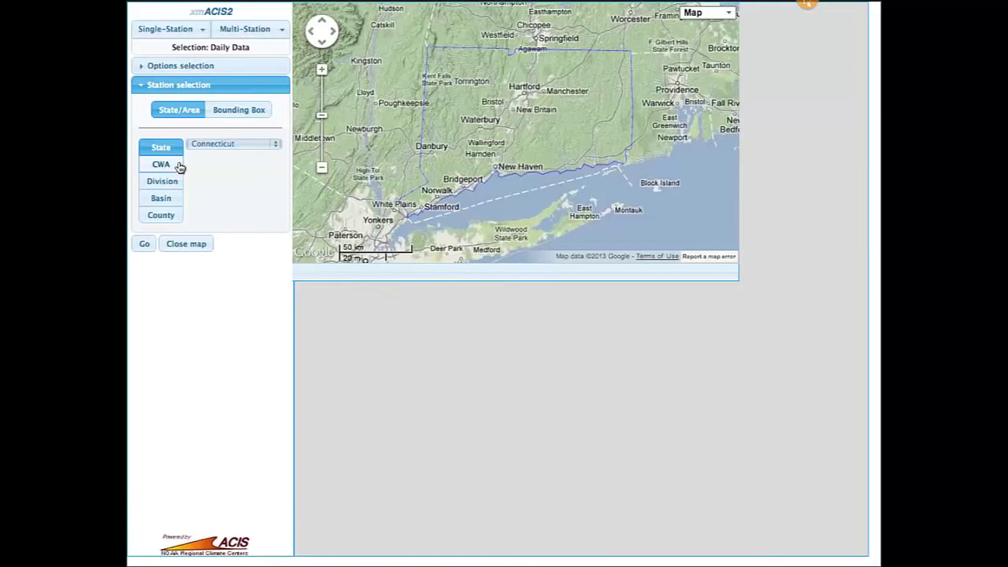
left_click(173, 165)
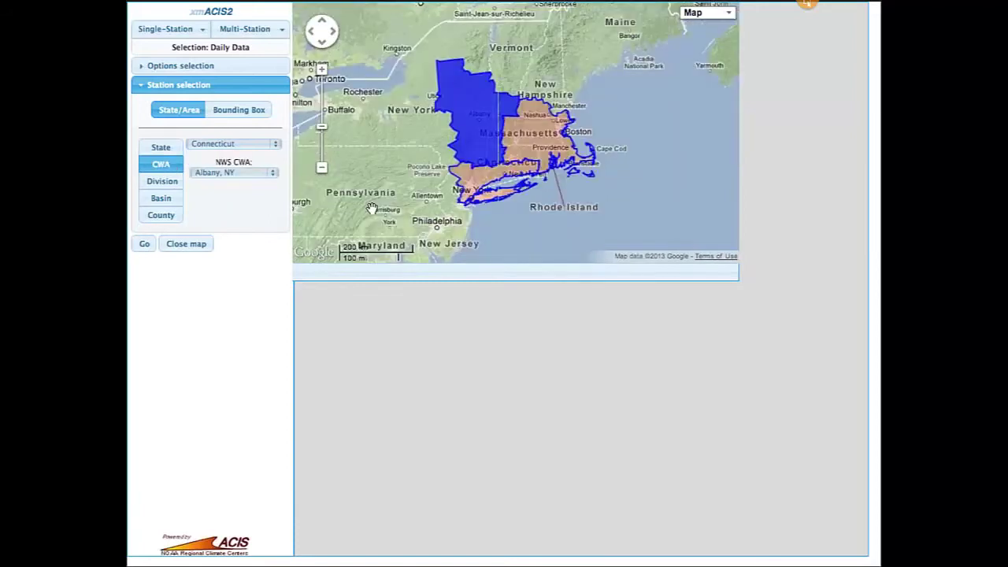
left_click(546, 171)
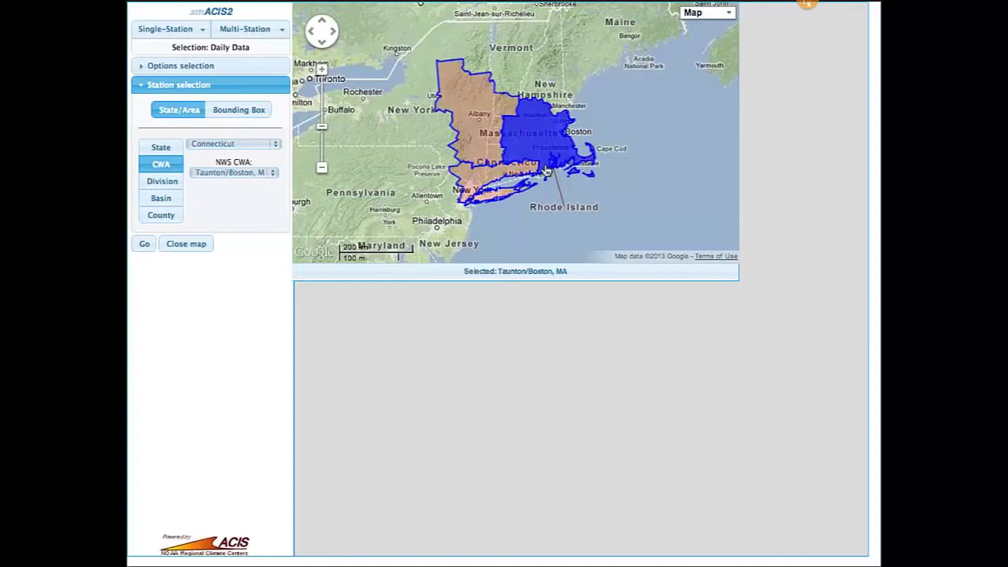
left_click(508, 167)
left_click(485, 152)
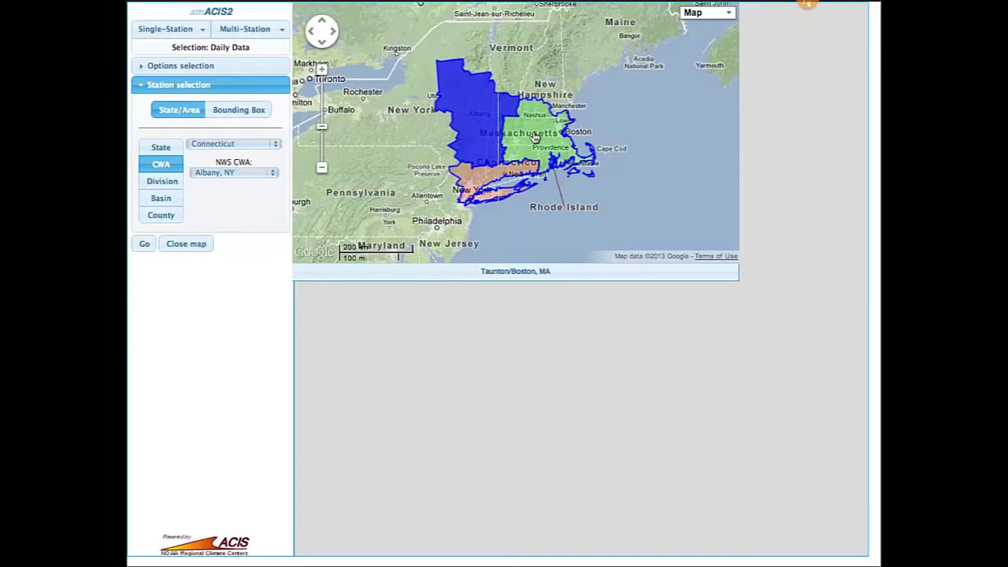
left_click(534, 138)
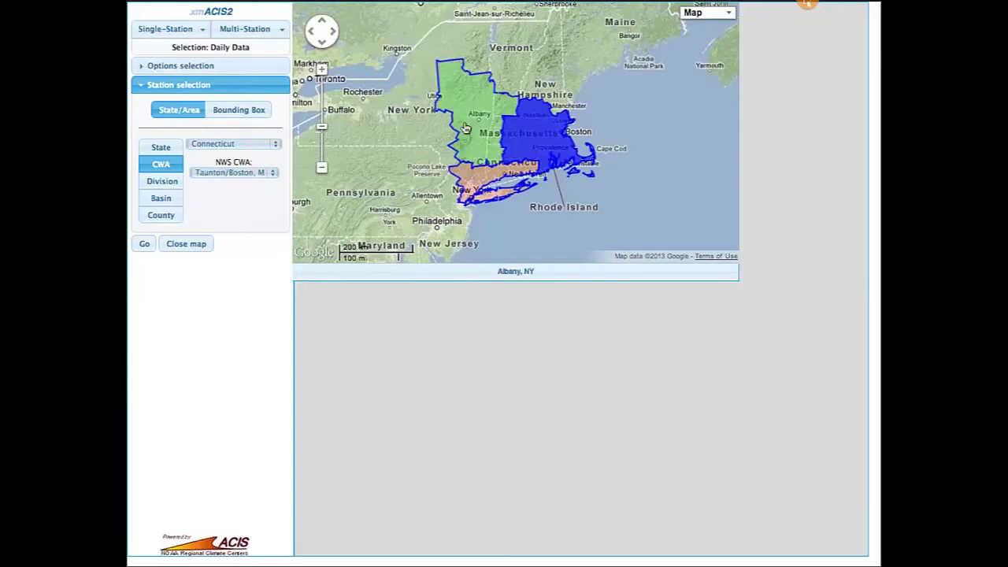
left_click(235, 173)
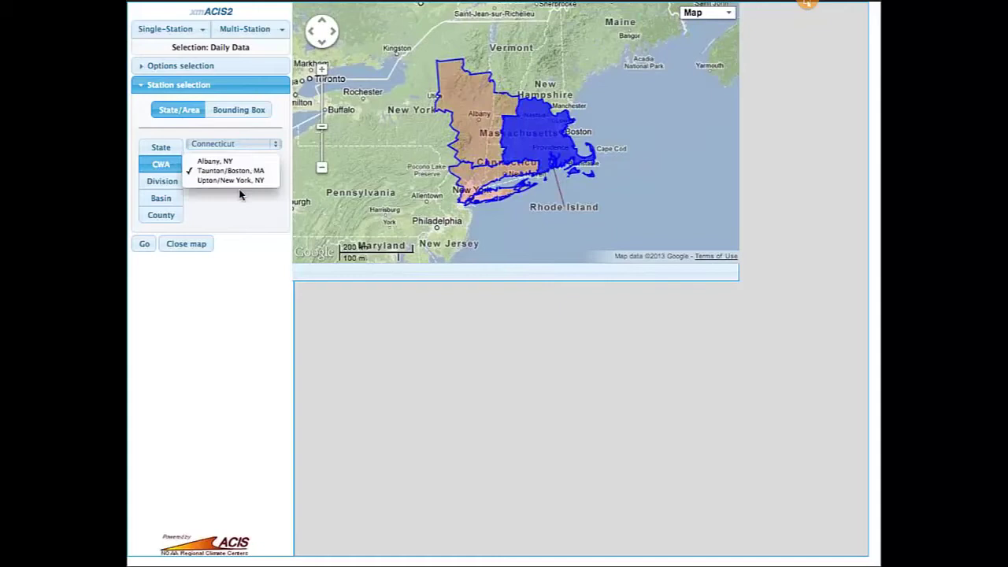
left_click(244, 206)
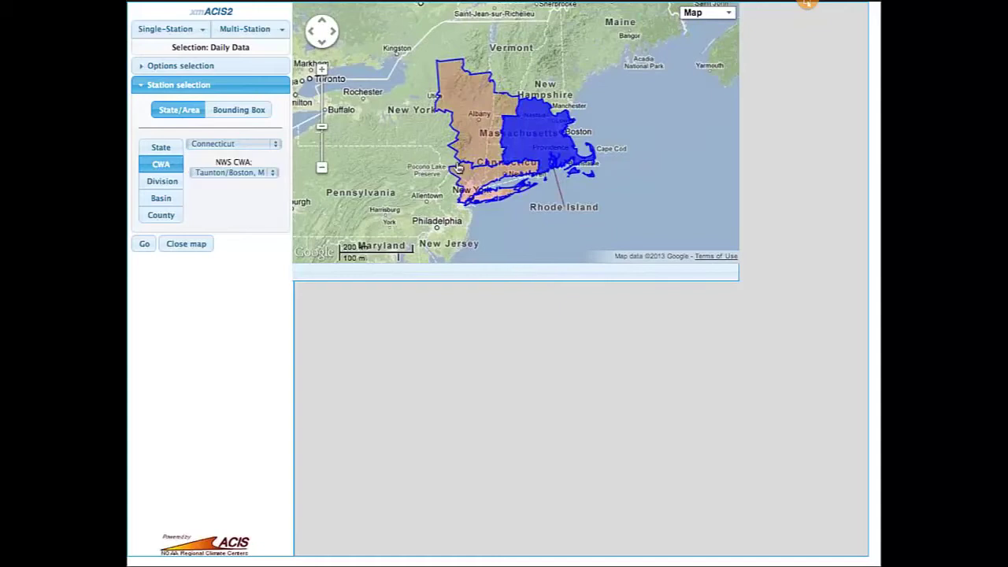
left_click(471, 130)
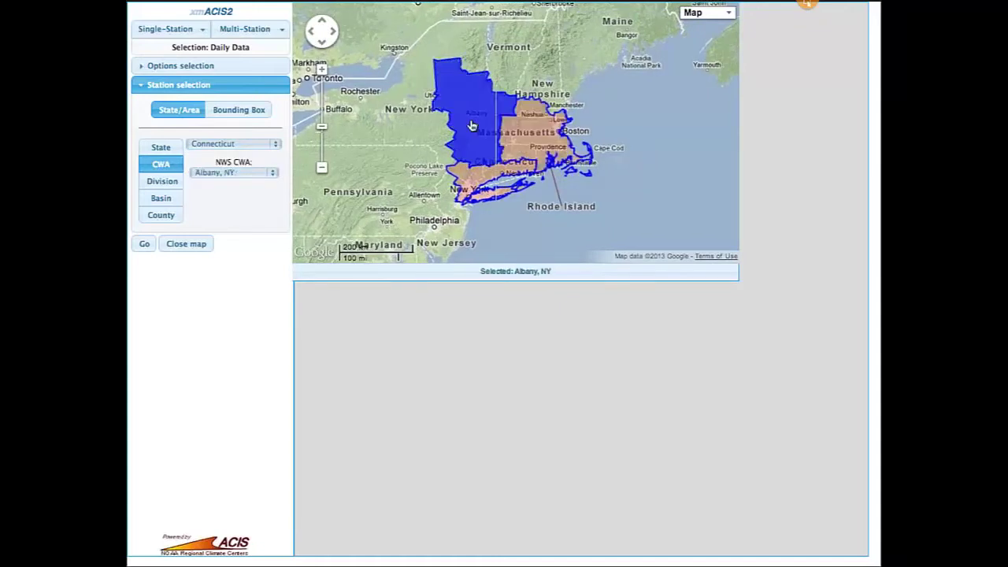
left_click(162, 182)
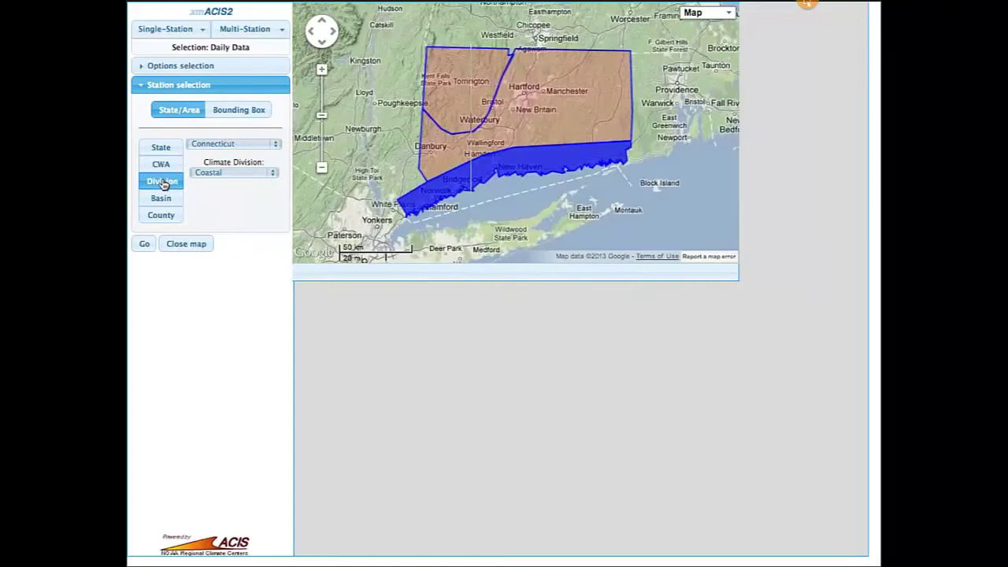
left_click(441, 142)
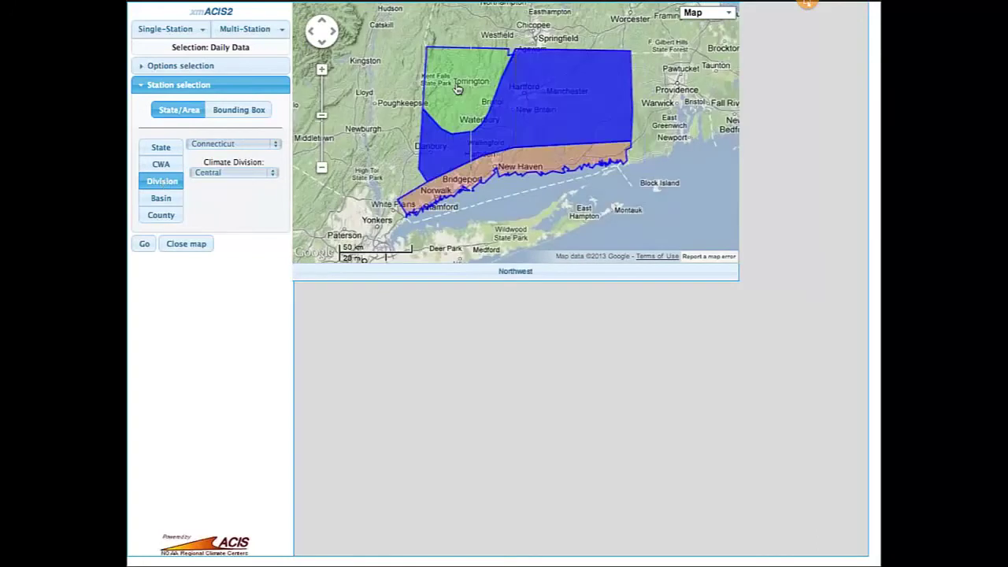
left_click(457, 89)
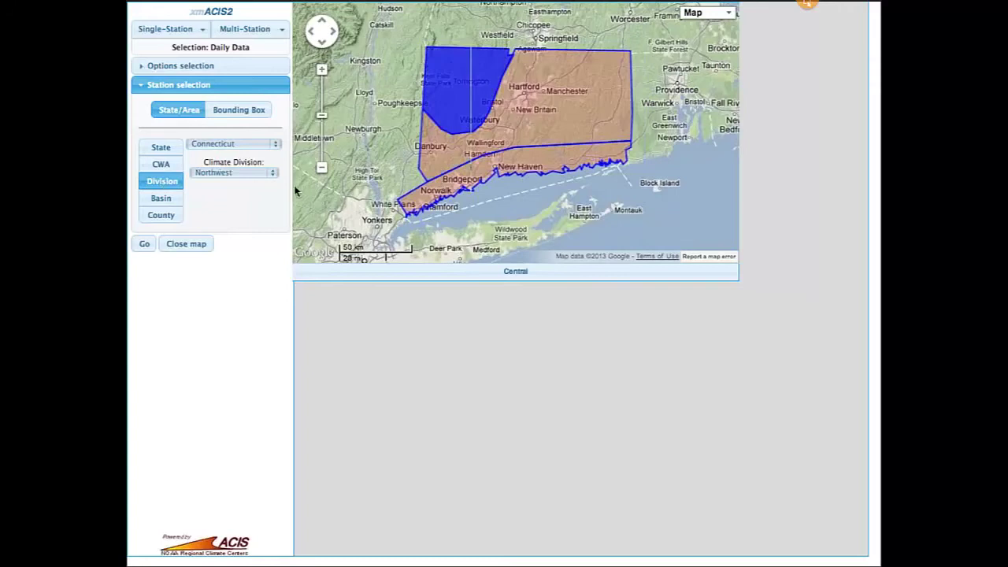
left_click(161, 199)
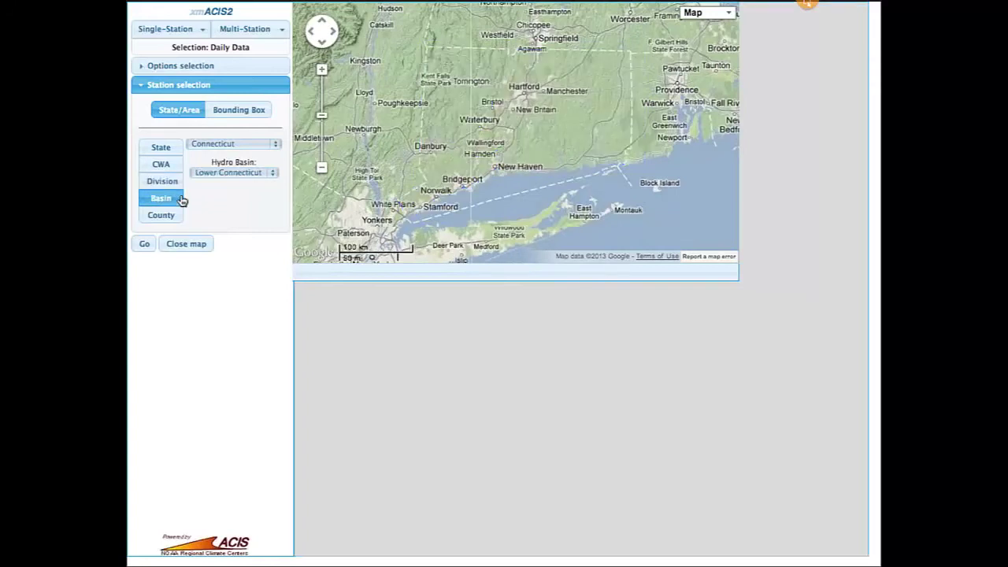
left_click(470, 147)
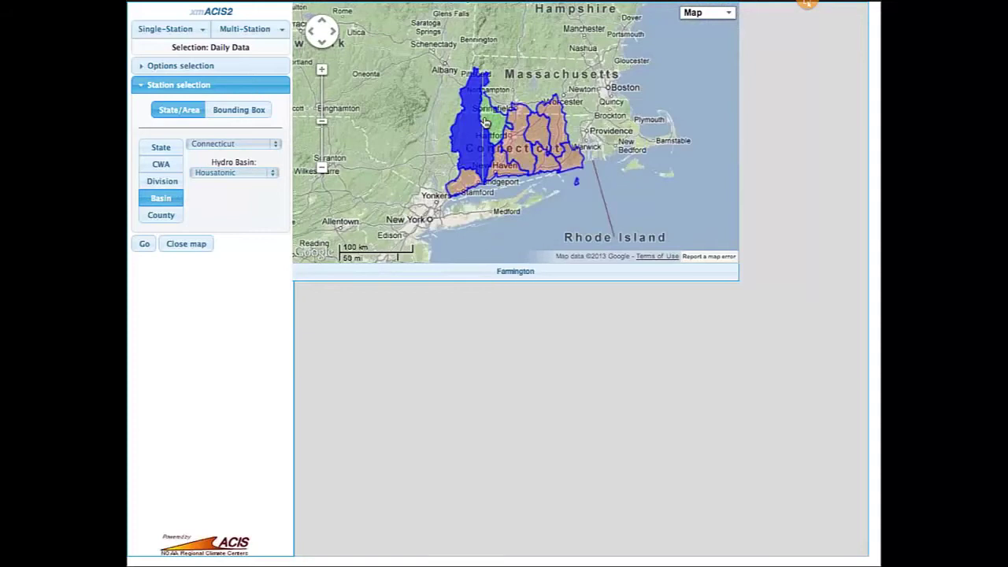
left_click(468, 184)
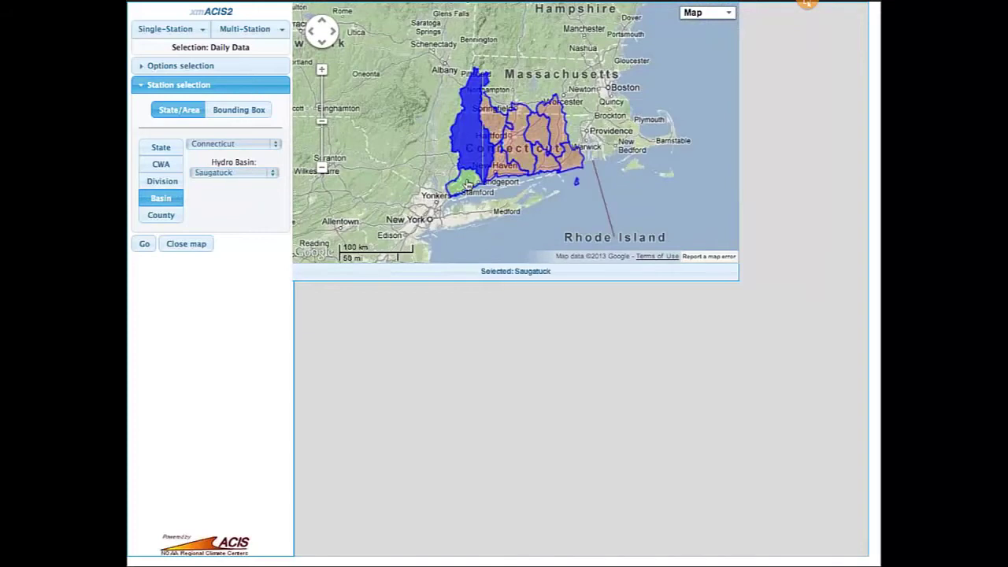
left_click(224, 172)
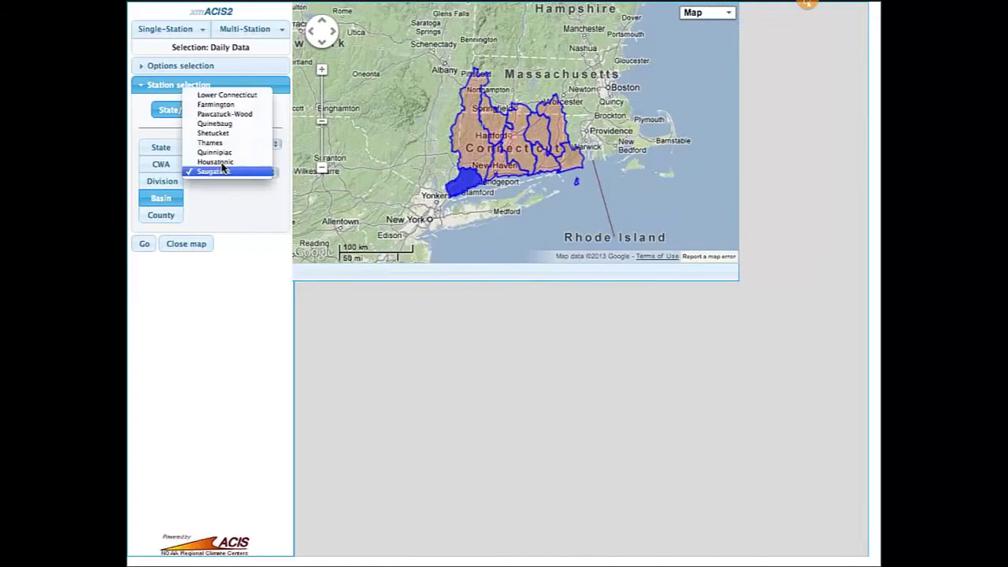
left_click(216, 136)
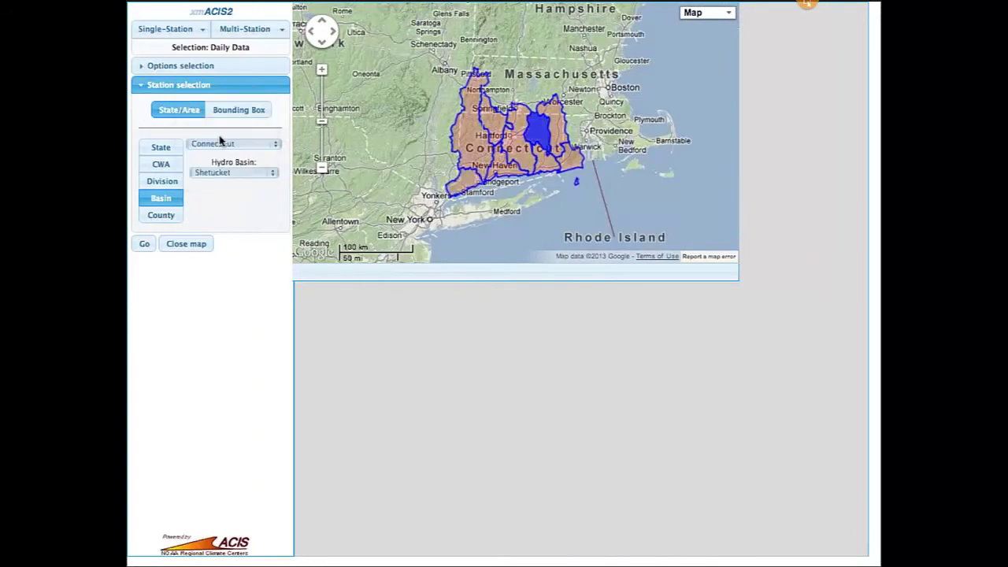
left_click(162, 216)
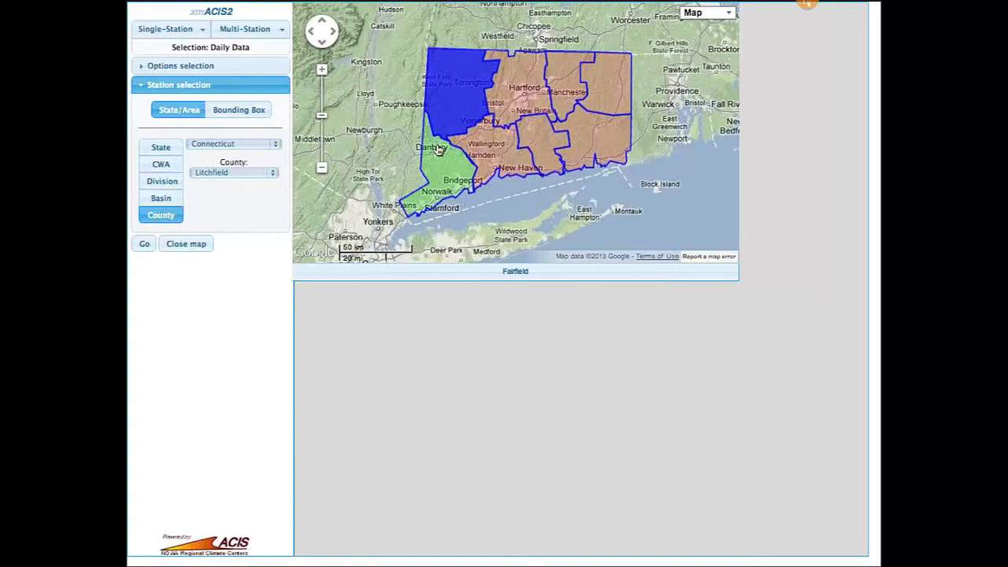
left_click(539, 168)
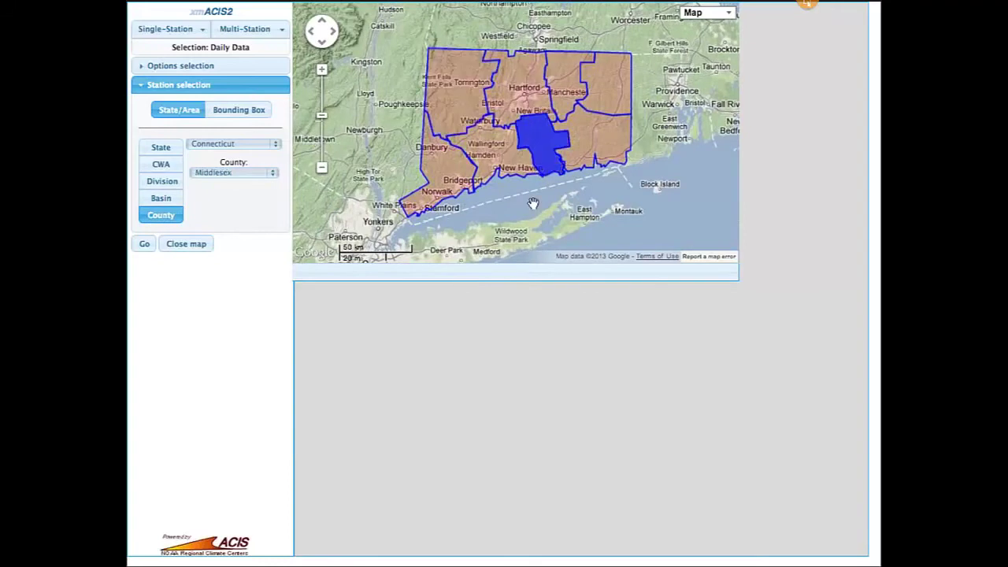
left_click(159, 167)
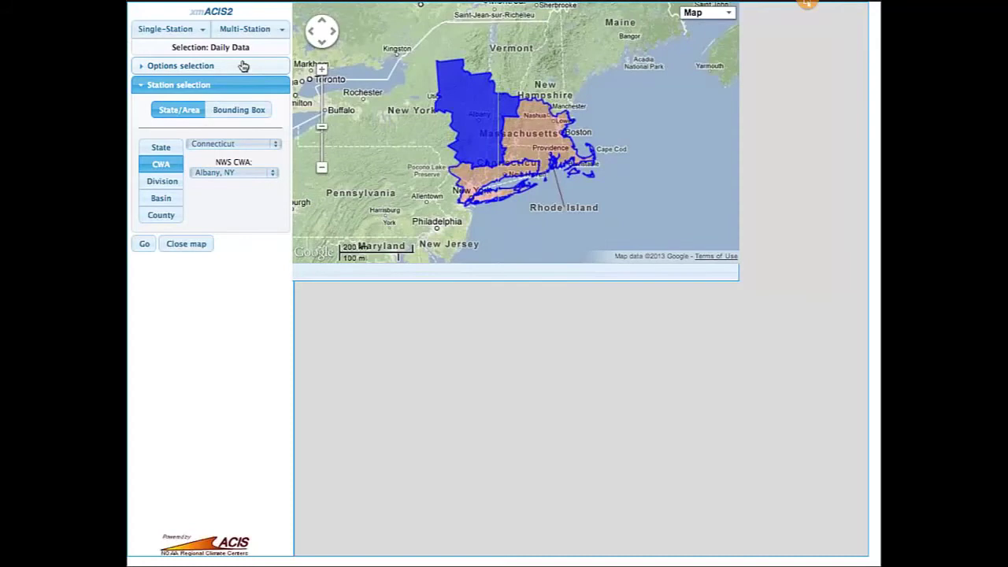
Generate the May 21, 2013 Albany CWA daily data table and sort it by max, then min temperature.
left_click(144, 245)
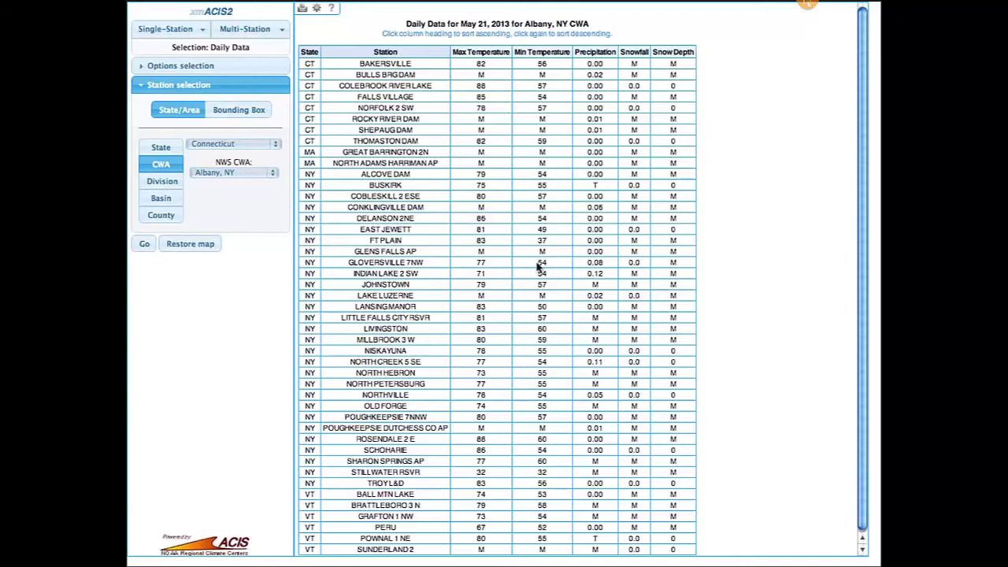
scroll(573, 270, "down", 1)
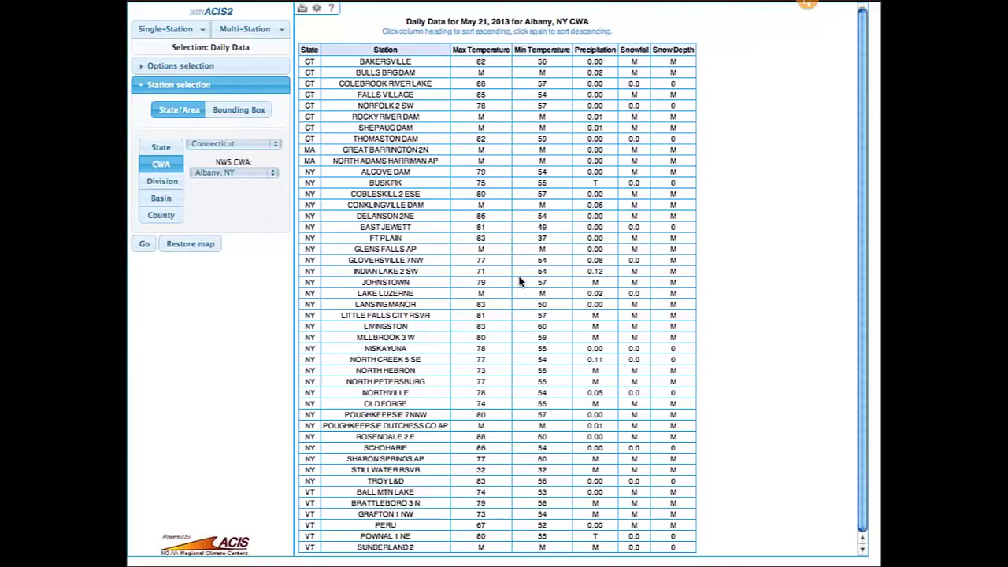
scroll(527, 61, "up", 1)
left_click(483, 51)
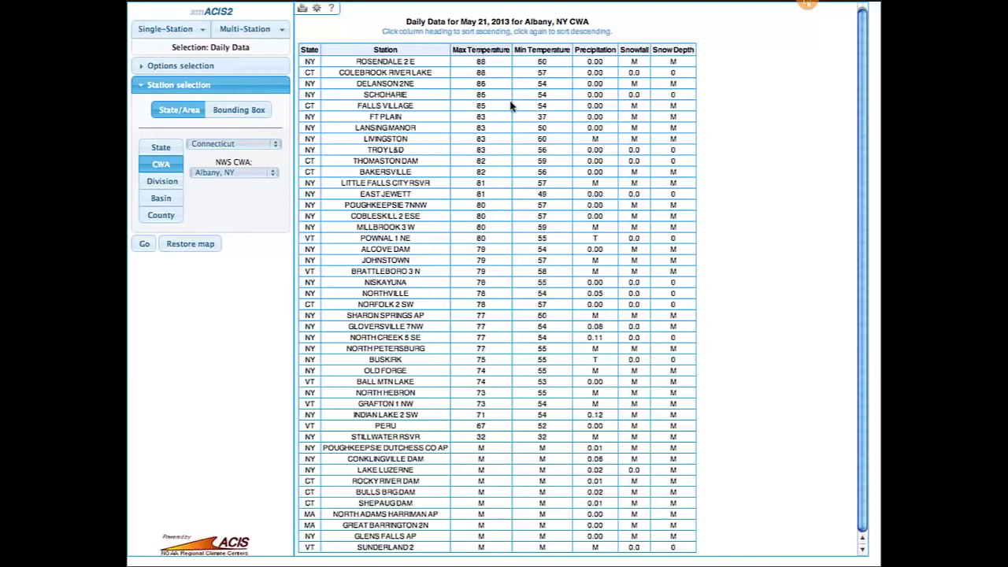
scroll(510, 107, "up", 1)
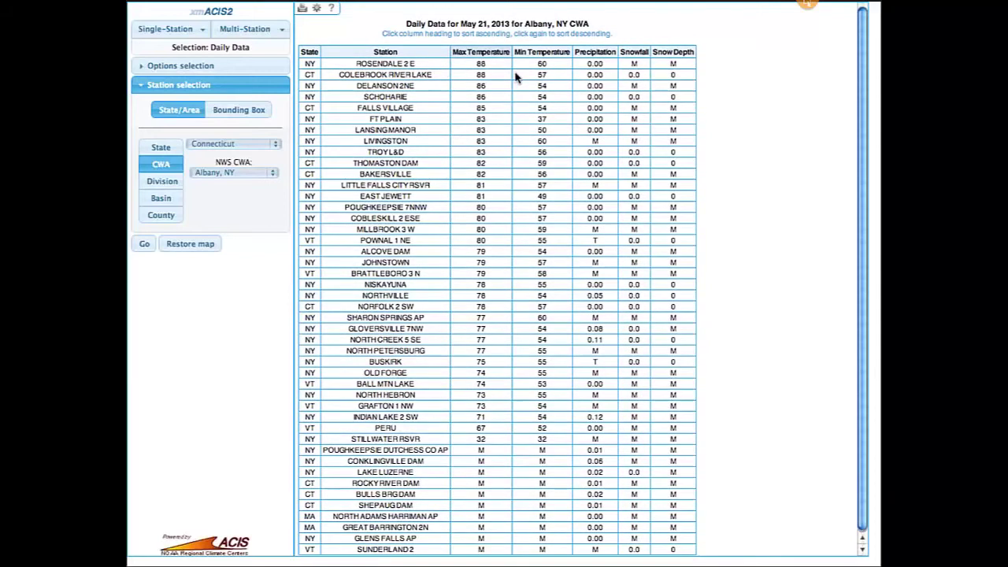
left_click(538, 53)
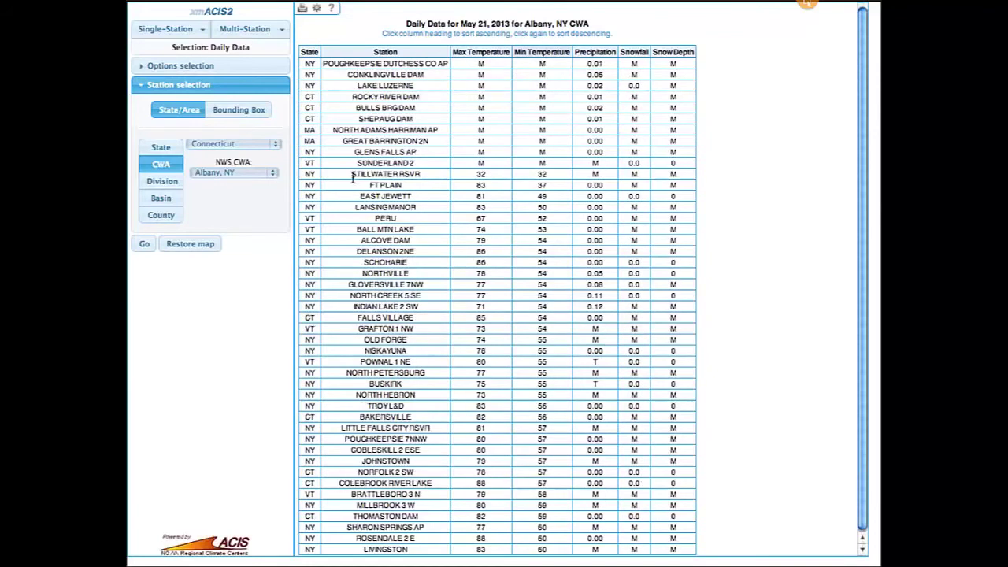
left_click_drag(349, 179, 555, 177)
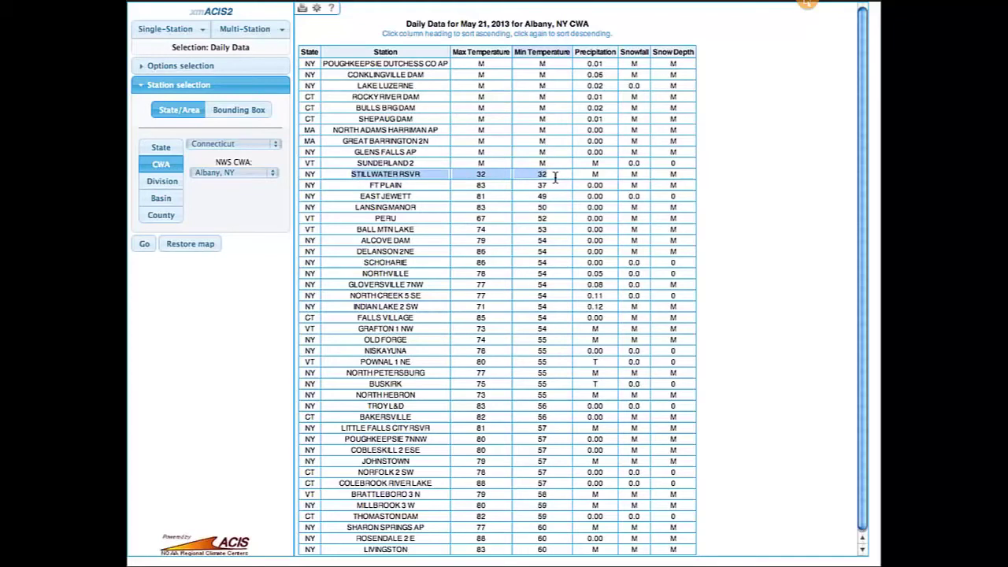
left_click(227, 34)
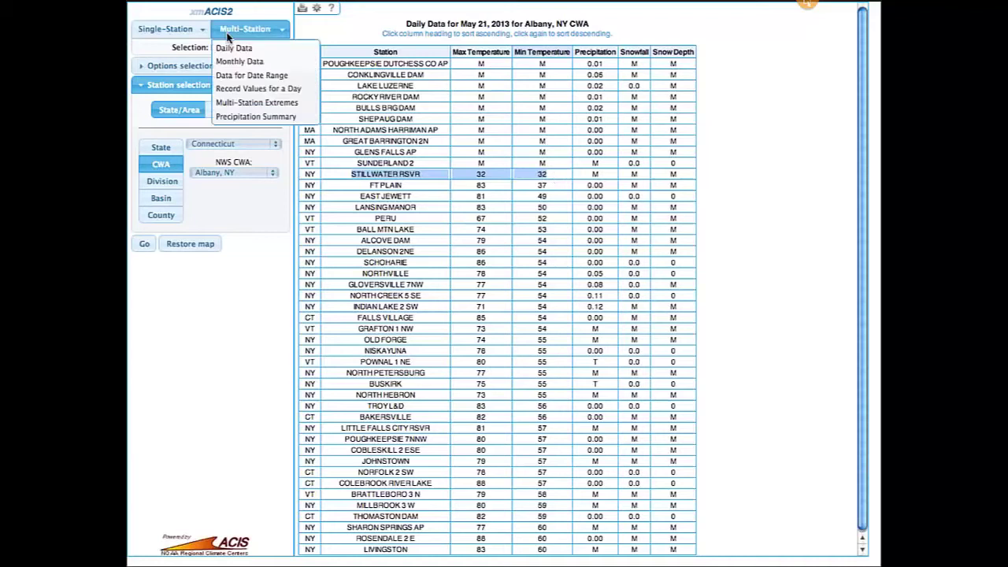
Set Monthly Data to Precipitation summarized as Sum for 2013-04, showing the additional options.
left_click(239, 61)
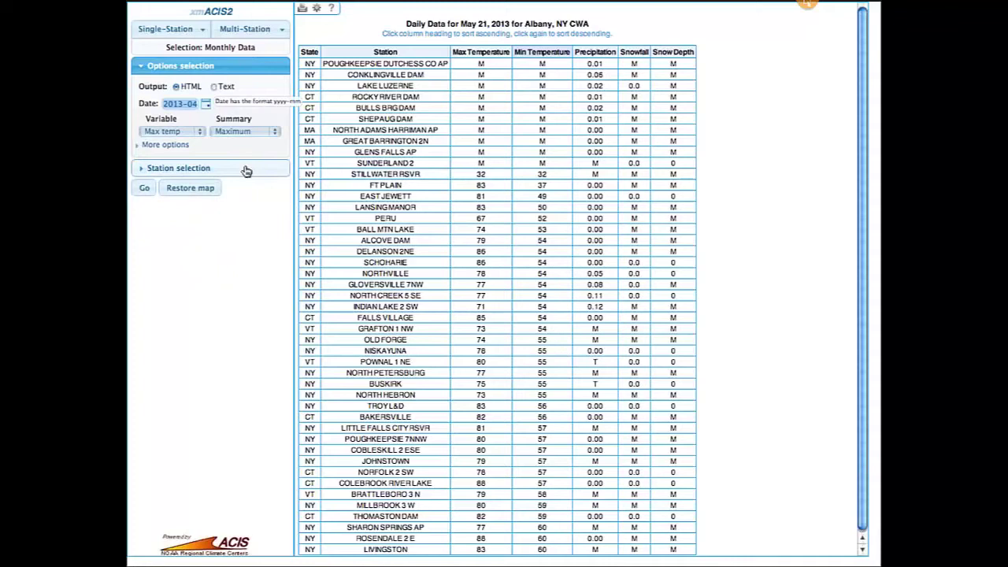
left_click(196, 131)
left_click(232, 134)
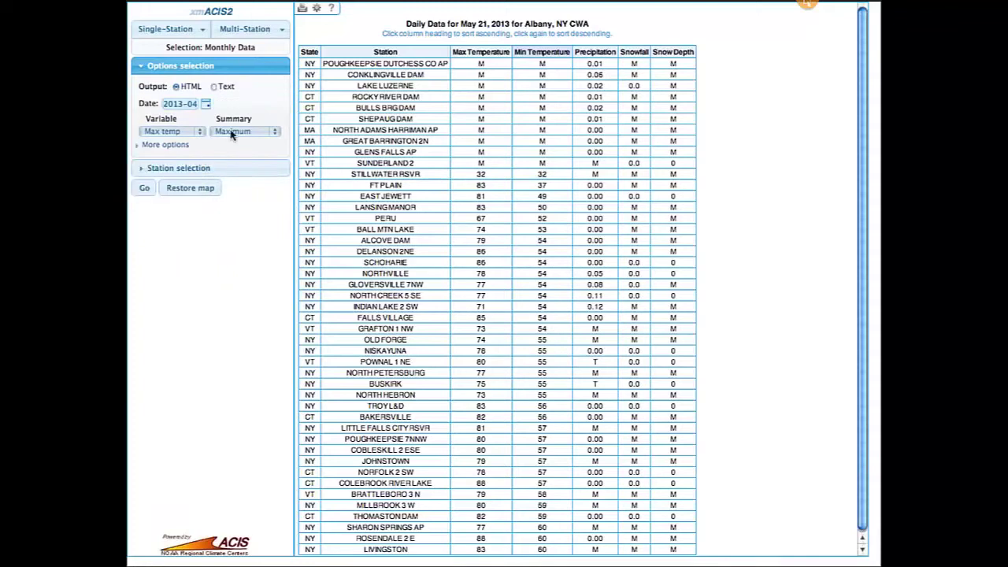
left_click(232, 133)
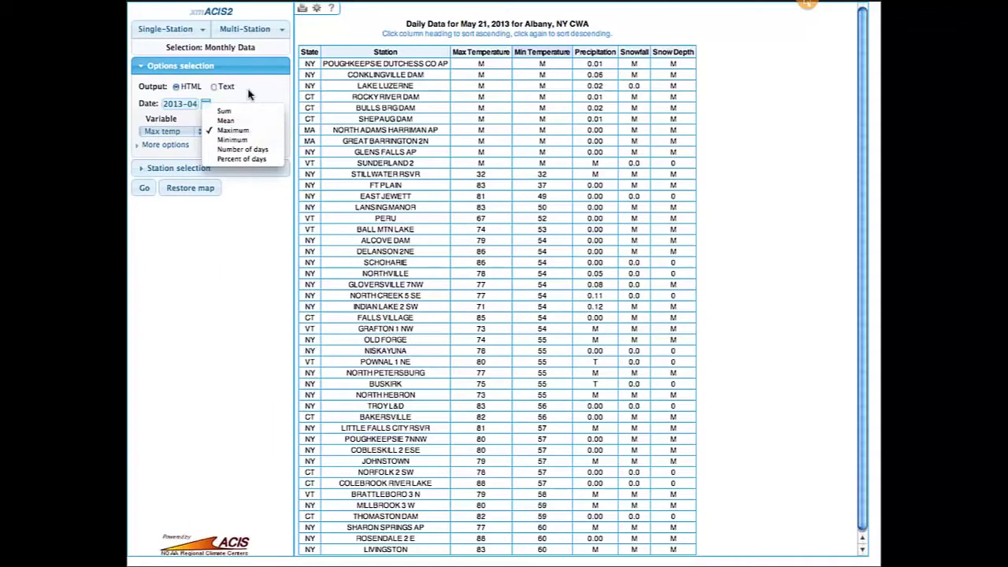
left_click(171, 133)
left_click(171, 132)
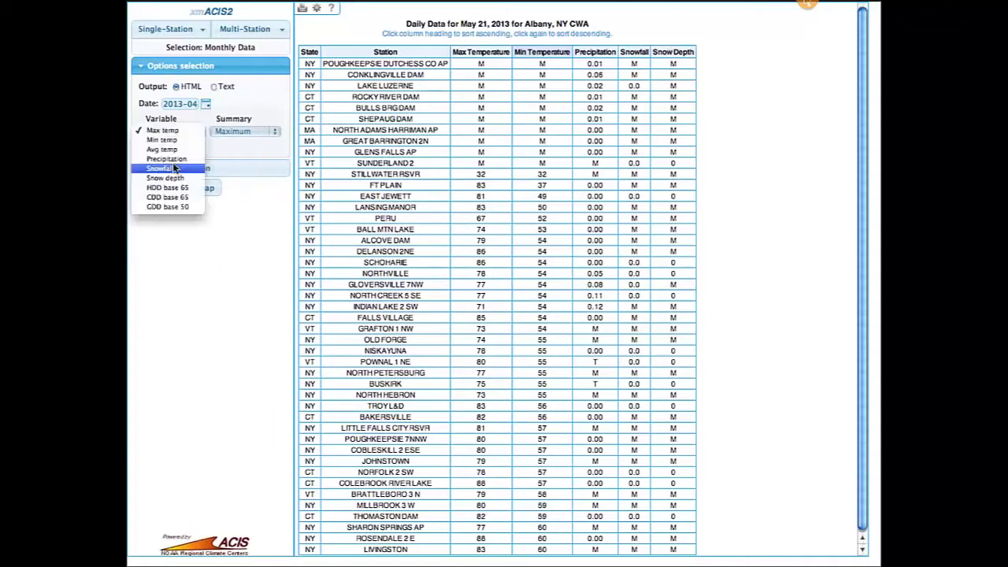
left_click(169, 159)
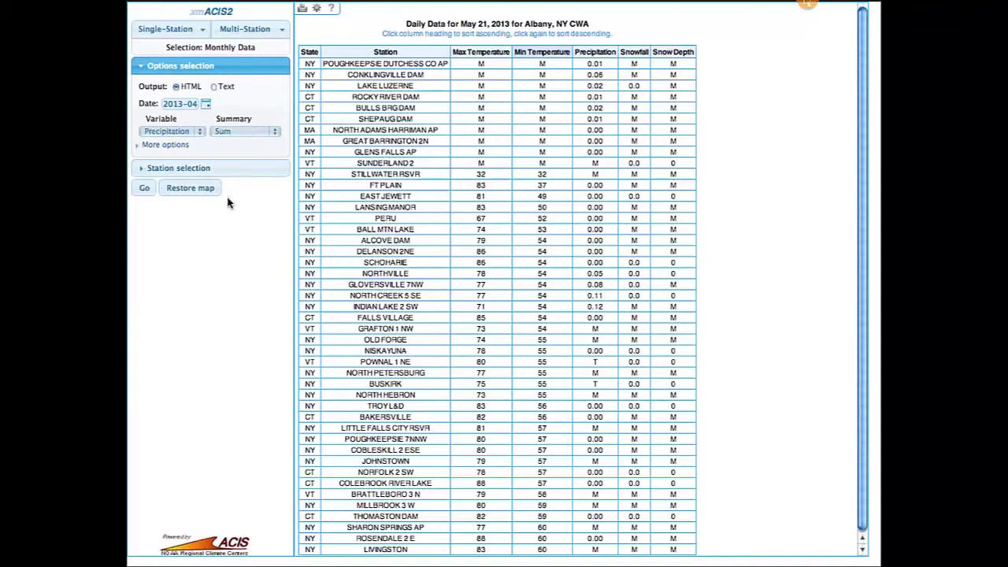
left_click(168, 146)
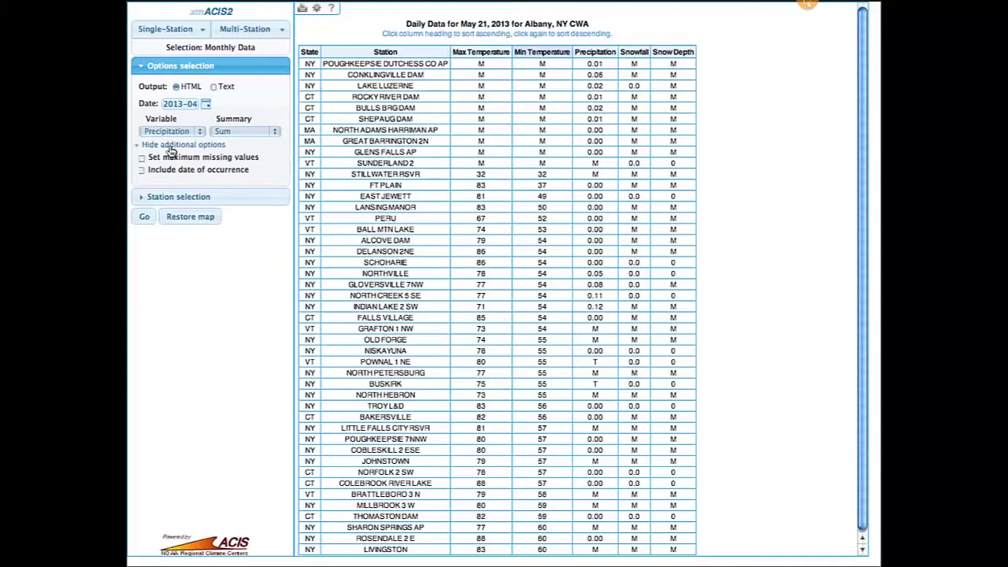
Generate the April 2013 total precipitation table for Albany, NY CWA stations.
mouse_move(151, 167)
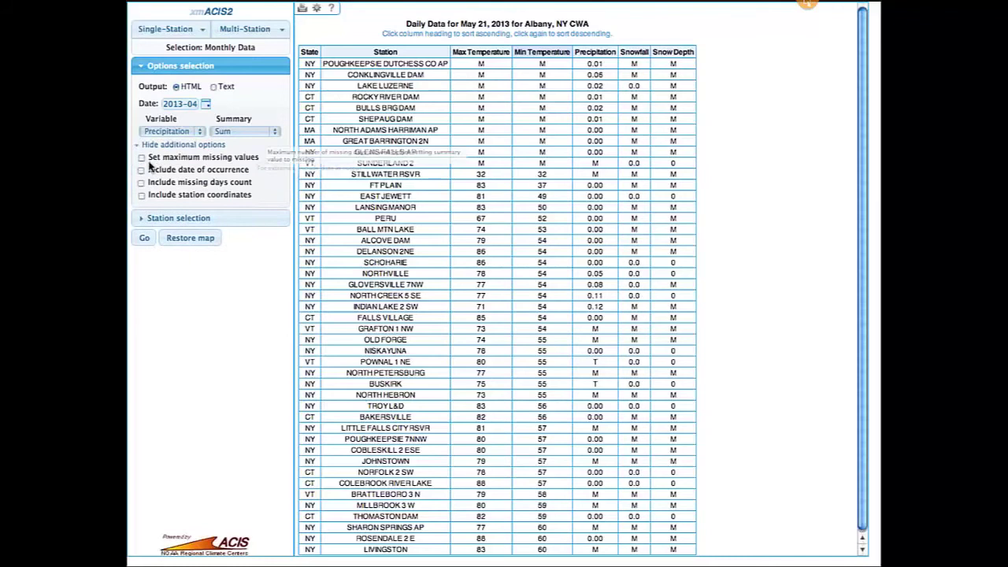
left_click(145, 240)
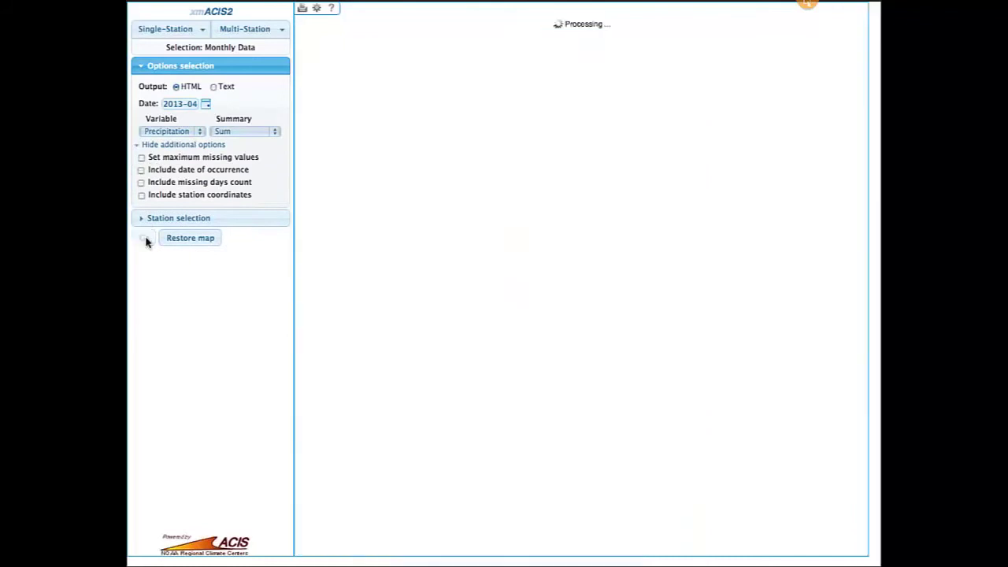
scroll(486, 261, "down", 1)
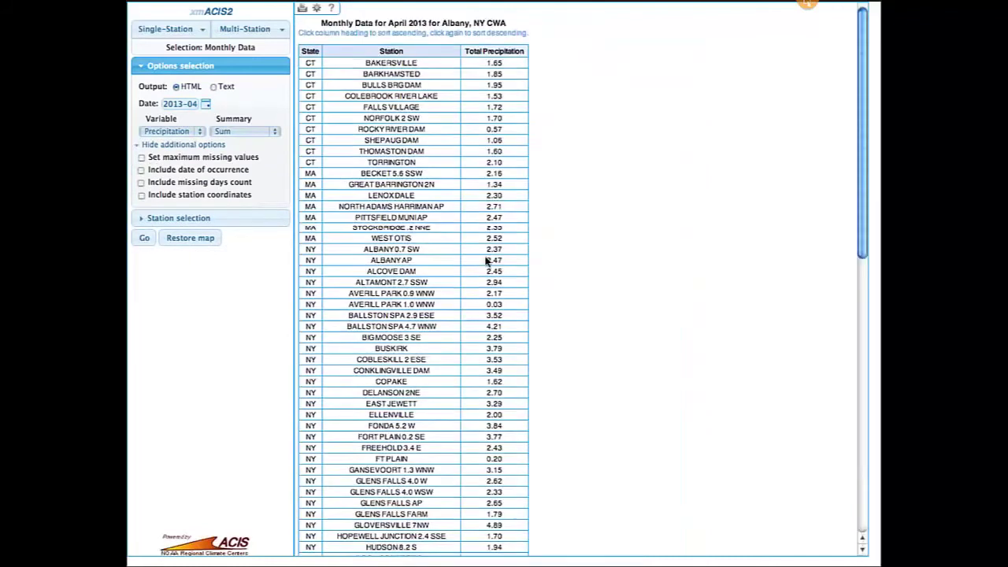
scroll(486, 261, "down", 10)
scroll(486, 262, "down", 1)
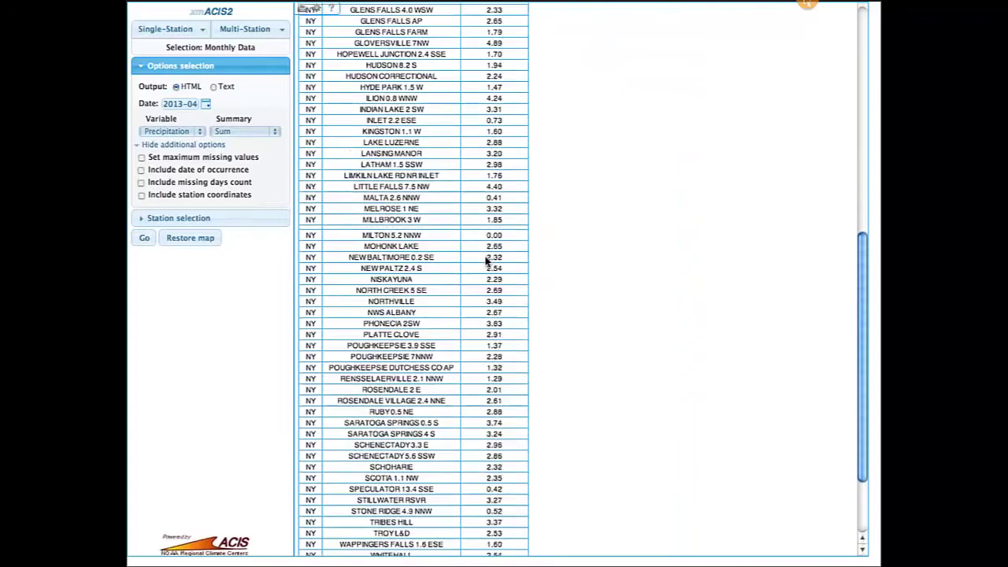
scroll(486, 260, "down", 3)
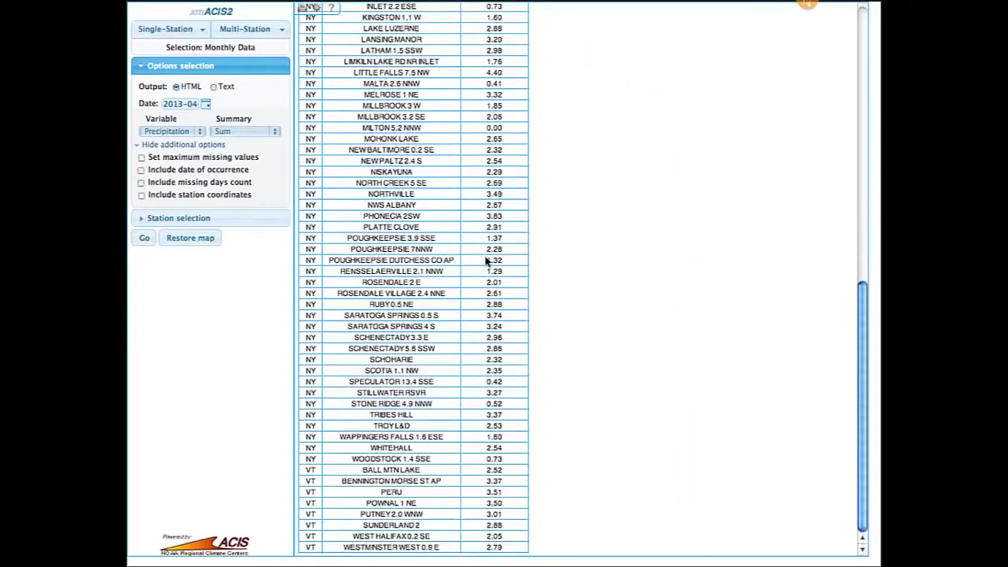
Browse the station table, highlighting ROSENDALE VILLAGE 2.4 NNE and BECKET 5.6 SSW.
scroll(486, 260, "up", 13)
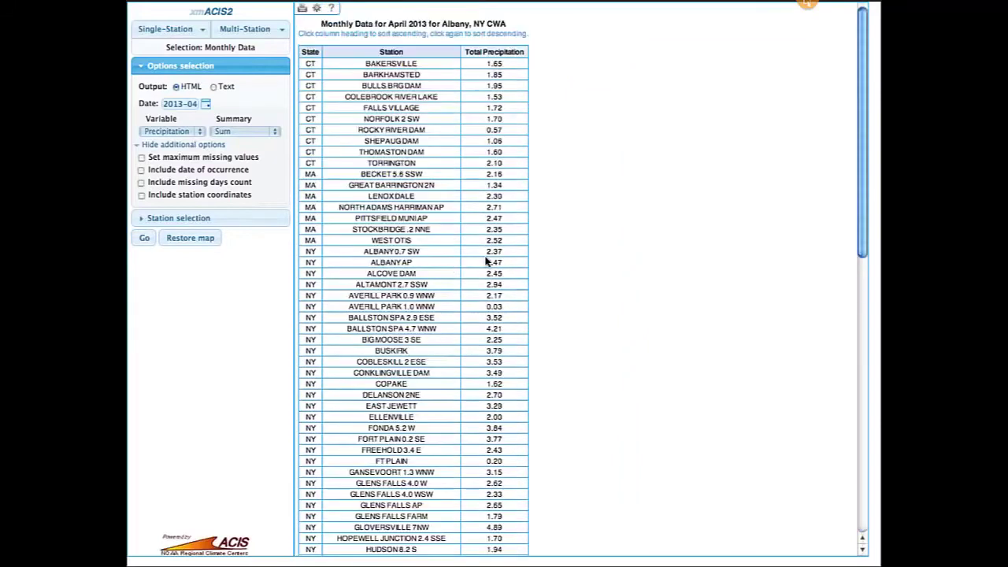
scroll(485, 262, "down", 8)
scroll(486, 261, "down", 3)
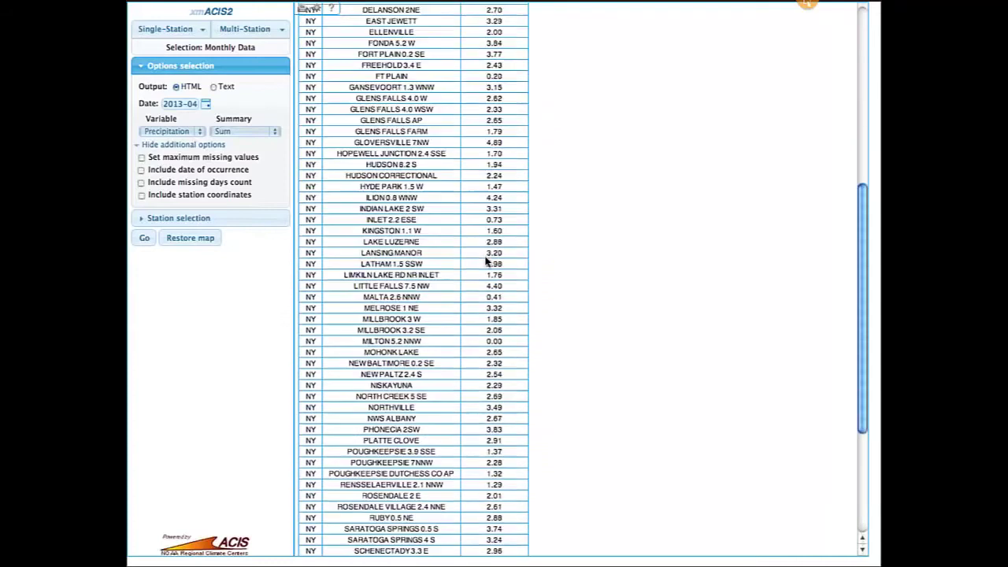
scroll(486, 260, "down", 6)
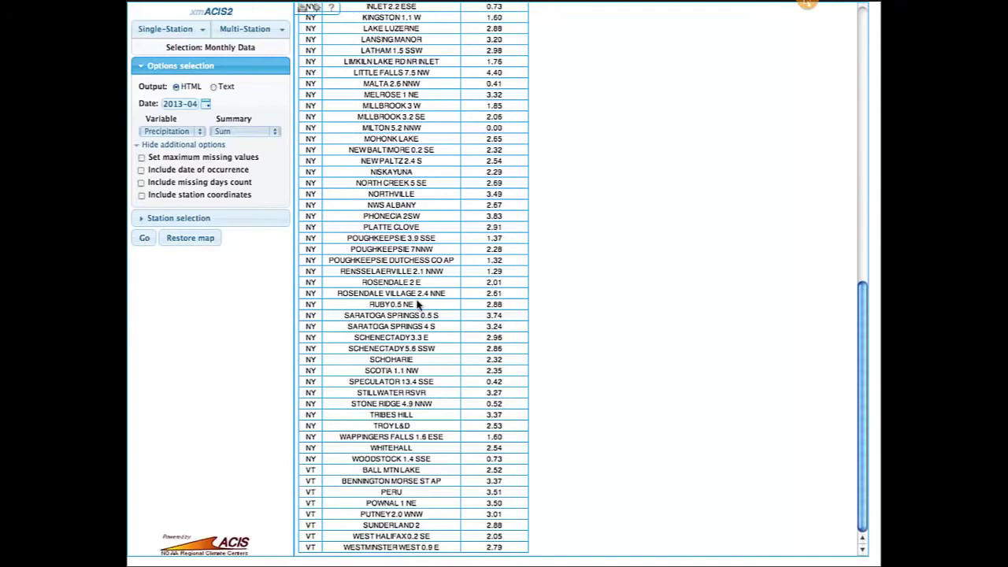
left_click_drag(430, 294, 448, 298)
scroll(347, 256, "up", 15)
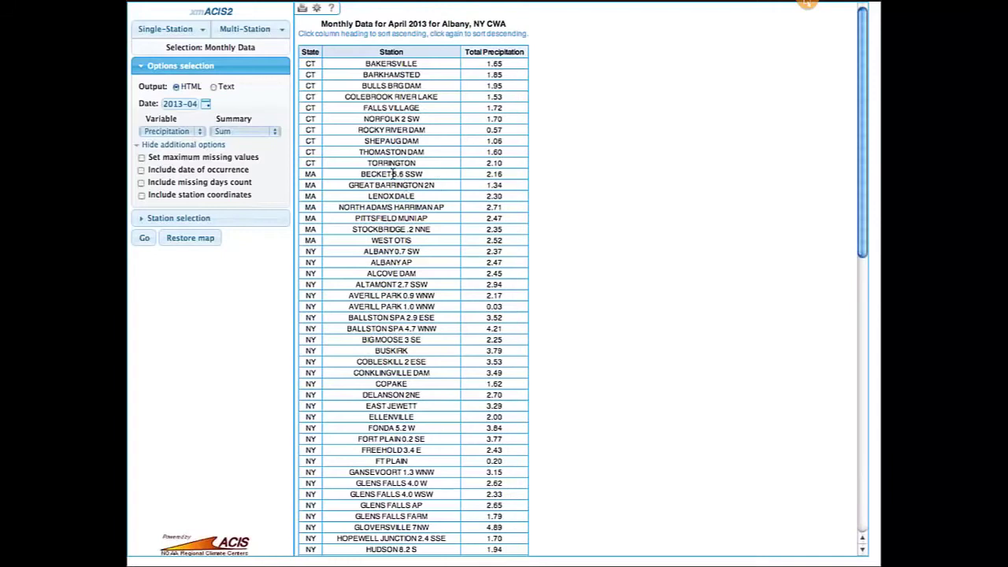
left_click_drag(393, 173, 406, 173)
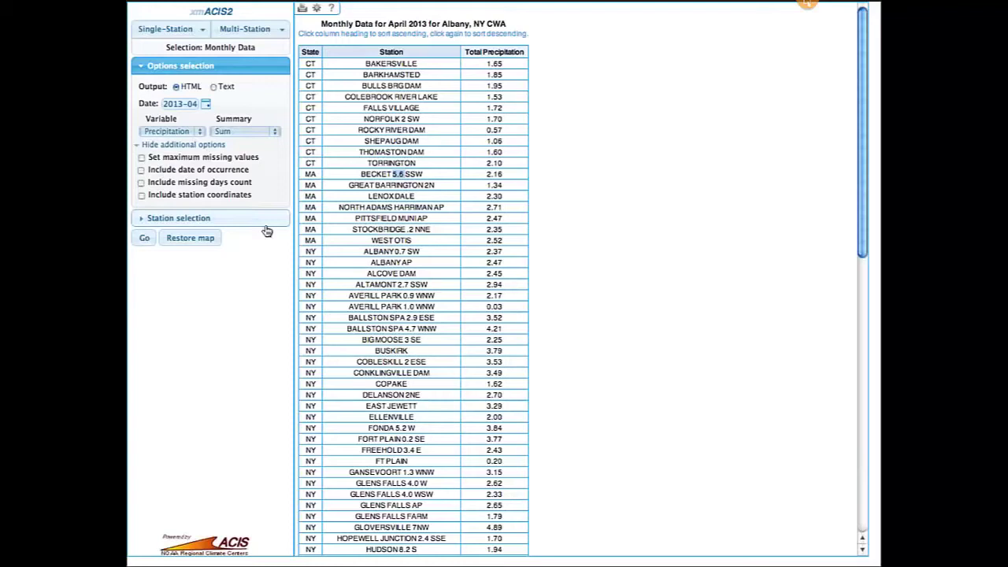
Rerun April 2013 precipitation totals with at most 1 missing day allowed, and review the table.
left_click(142, 158)
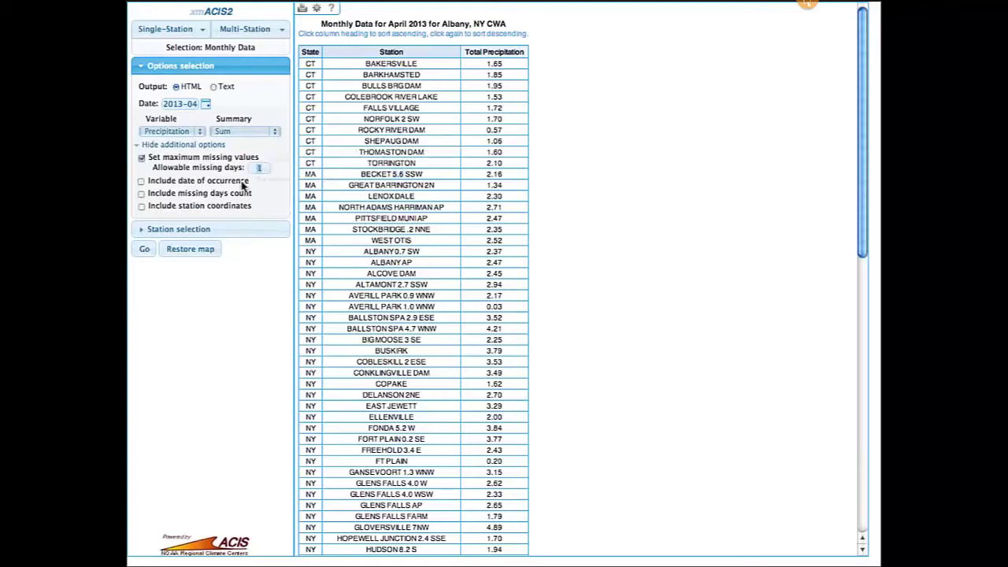
left_click(144, 251)
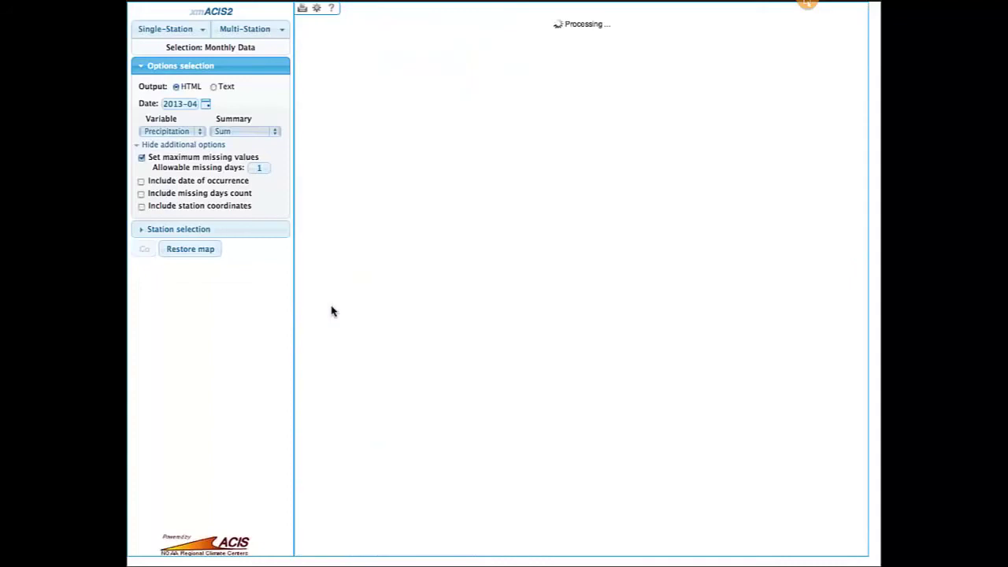
scroll(459, 265, "down", 15)
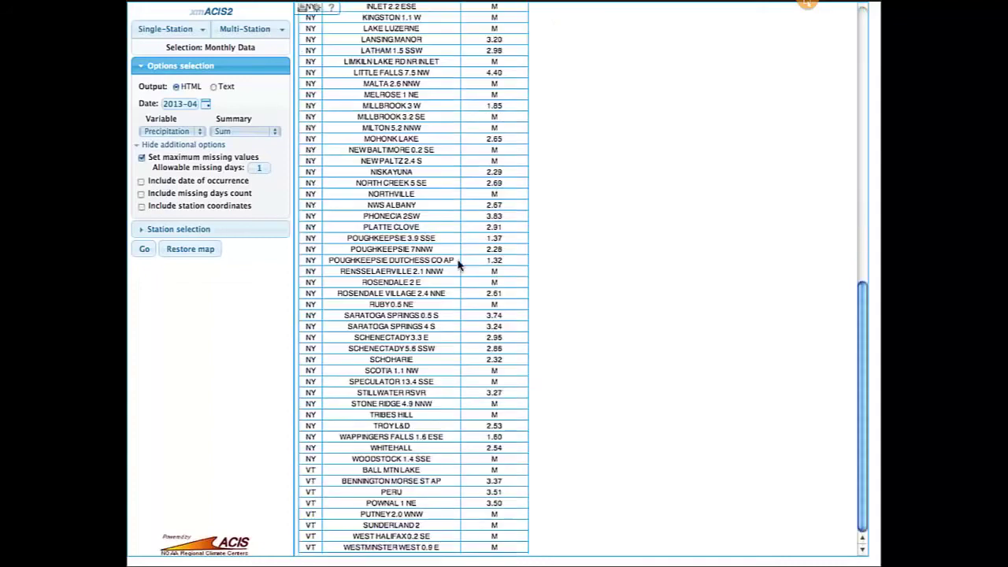
scroll(459, 266, "up", 15)
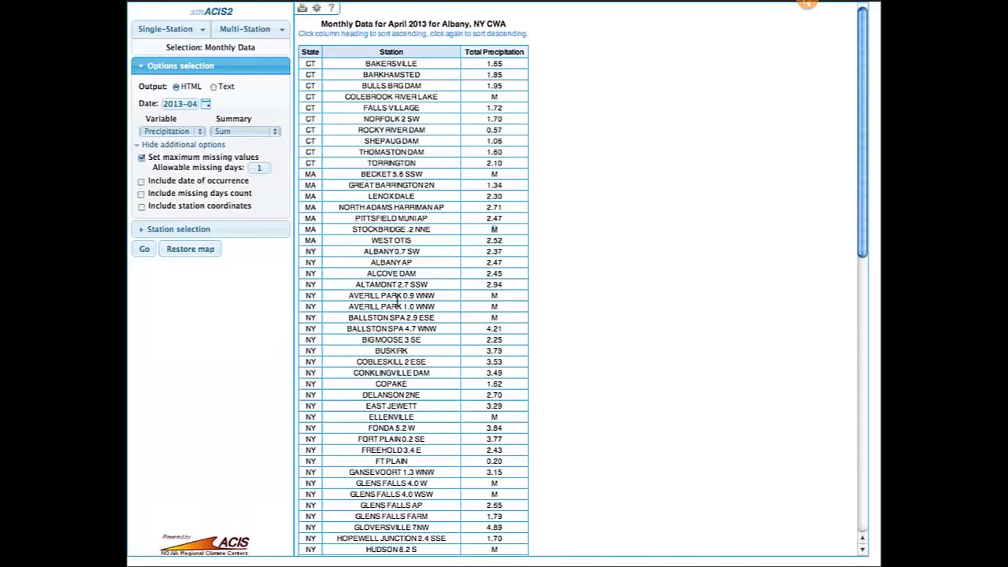
scroll(398, 300, "down", 10)
scroll(397, 300, "up", 15)
left_click(237, 37)
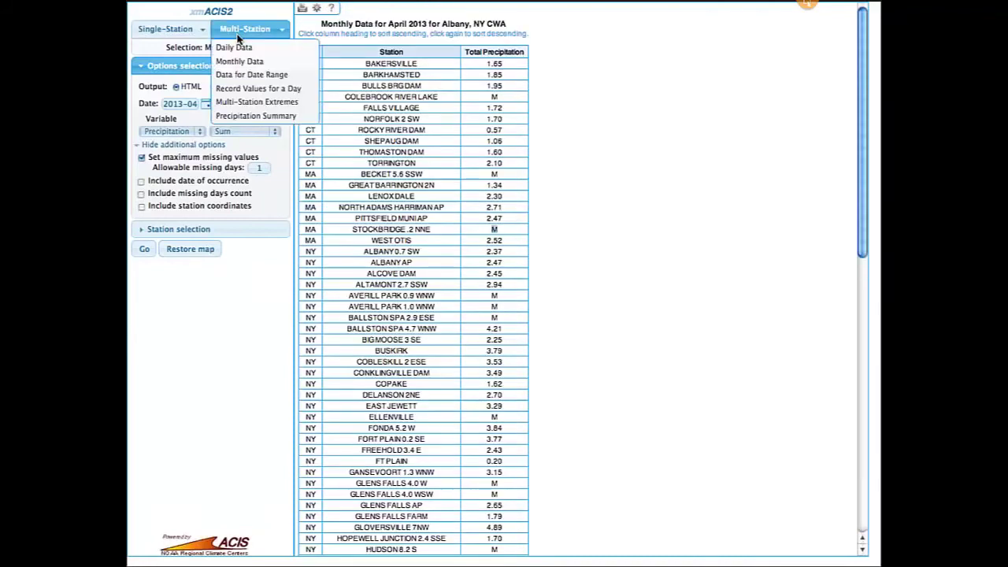
Set Record Values for a Day to date 05-14, Min temp, Lowest, with Station selection expanded.
left_click(250, 75)
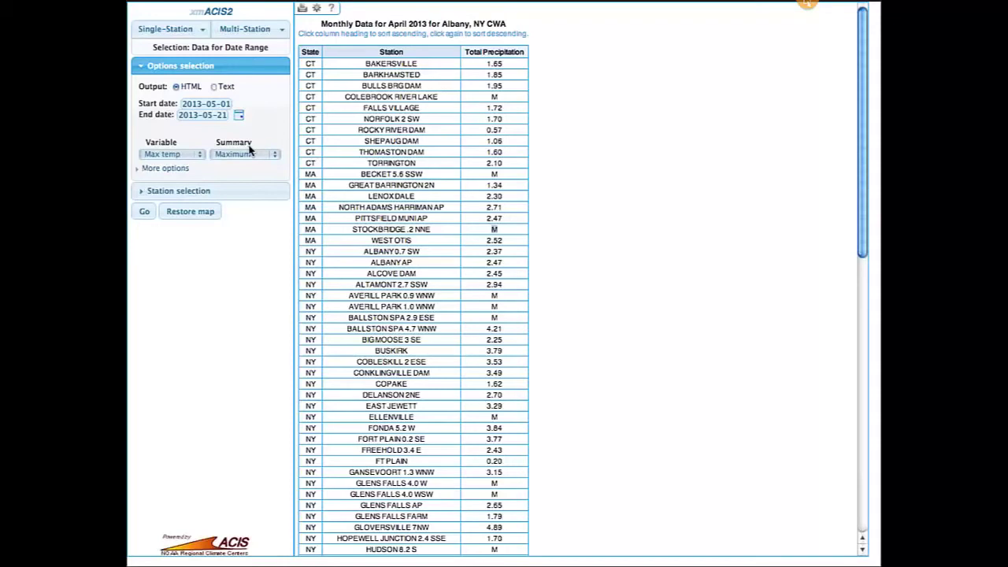
left_click(245, 29)
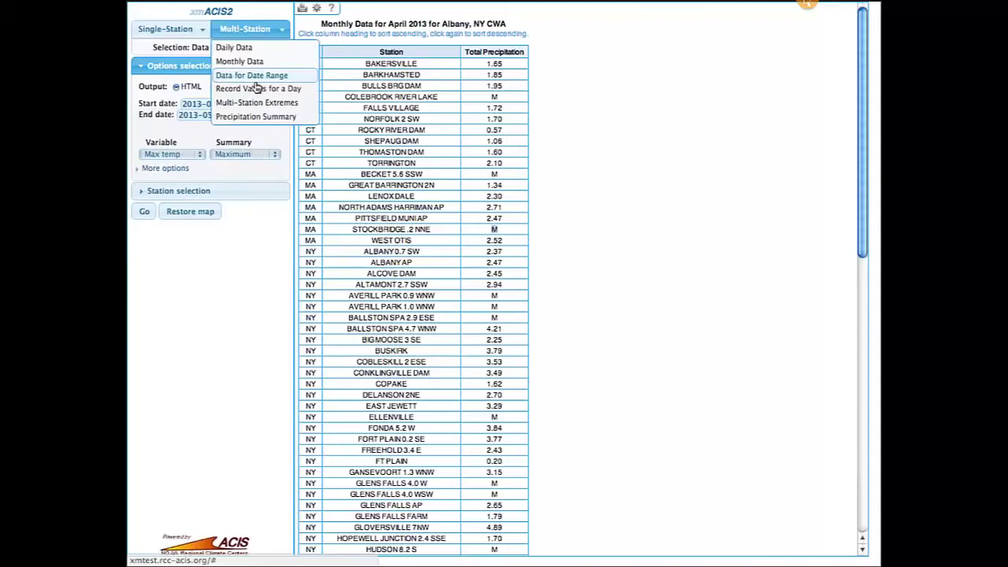
left_click(256, 89)
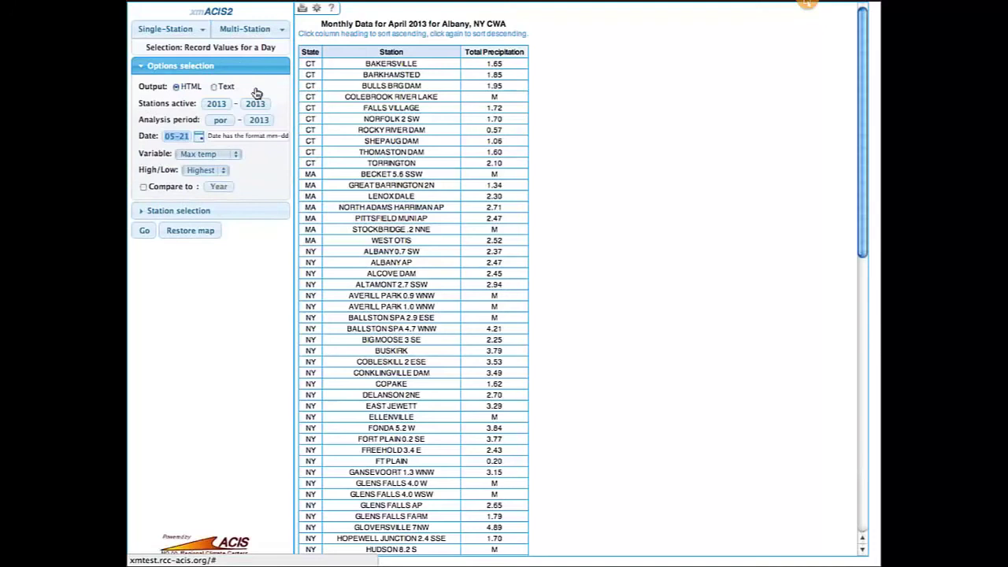
left_click(186, 137)
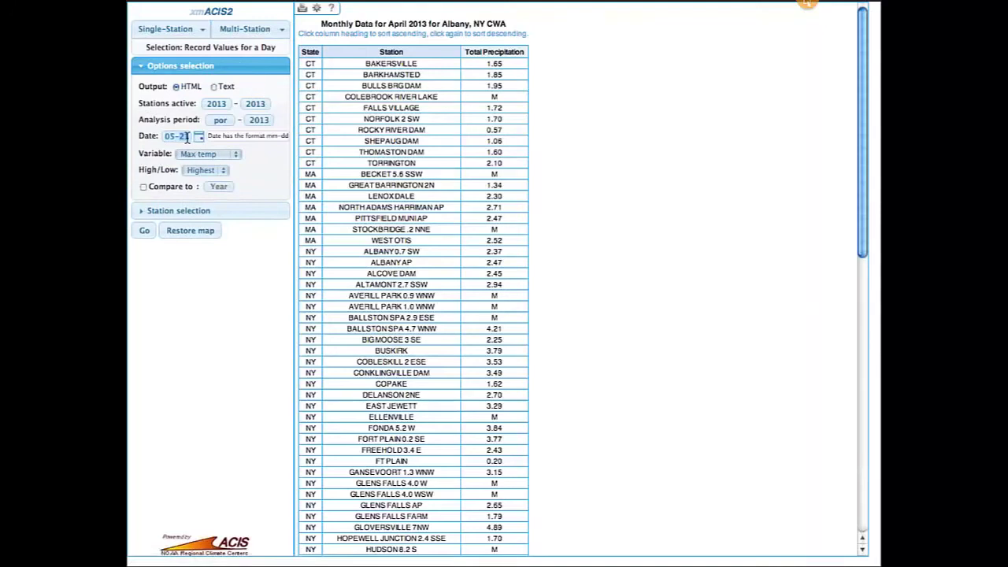
type("14")
left_click(197, 154)
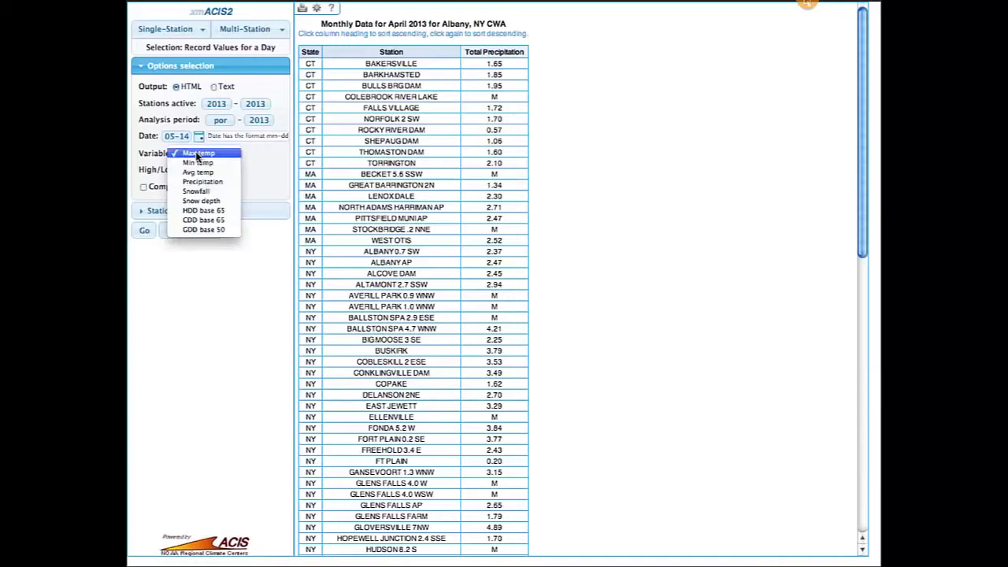
left_click(206, 164)
left_click(203, 169)
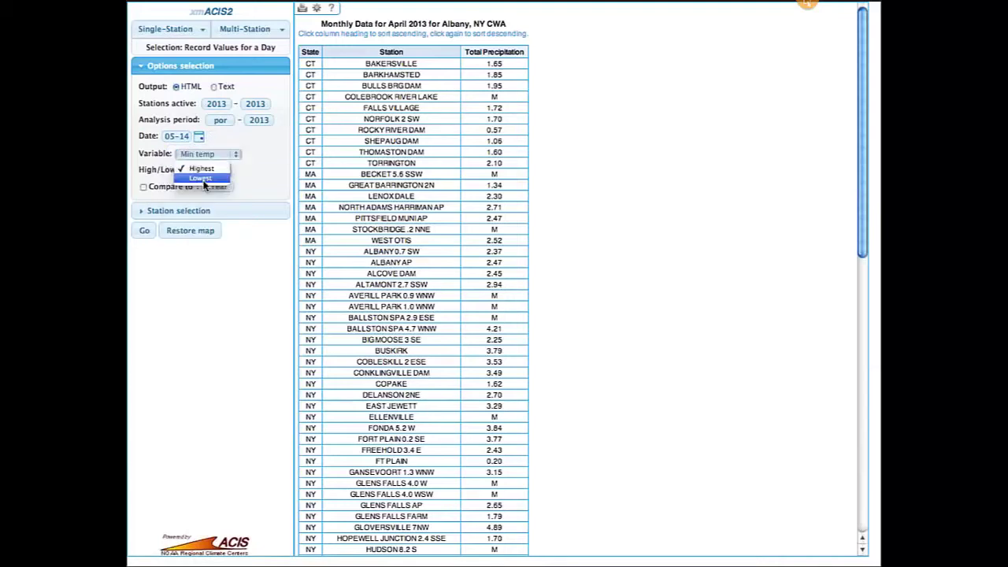
left_click(203, 182)
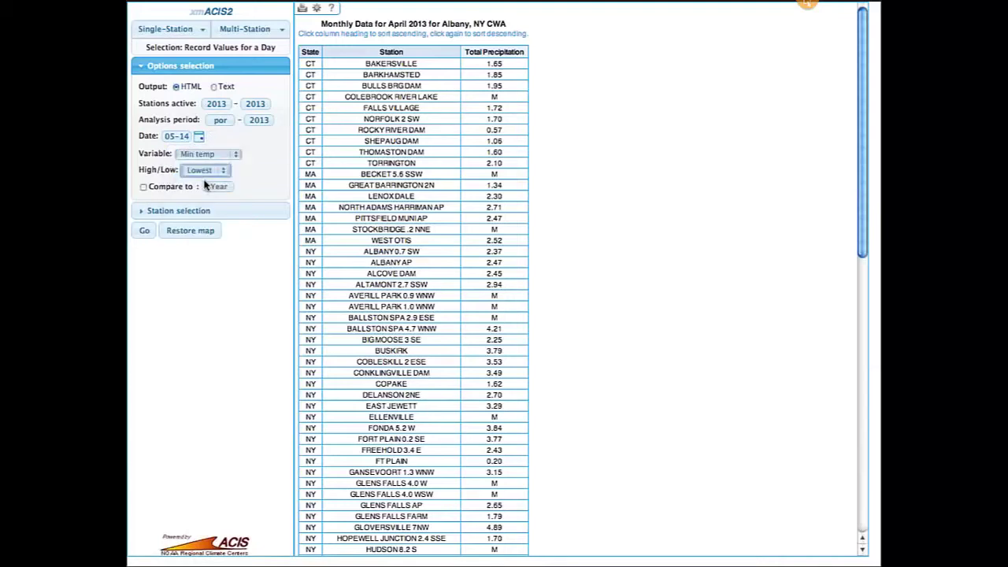
left_click(179, 211)
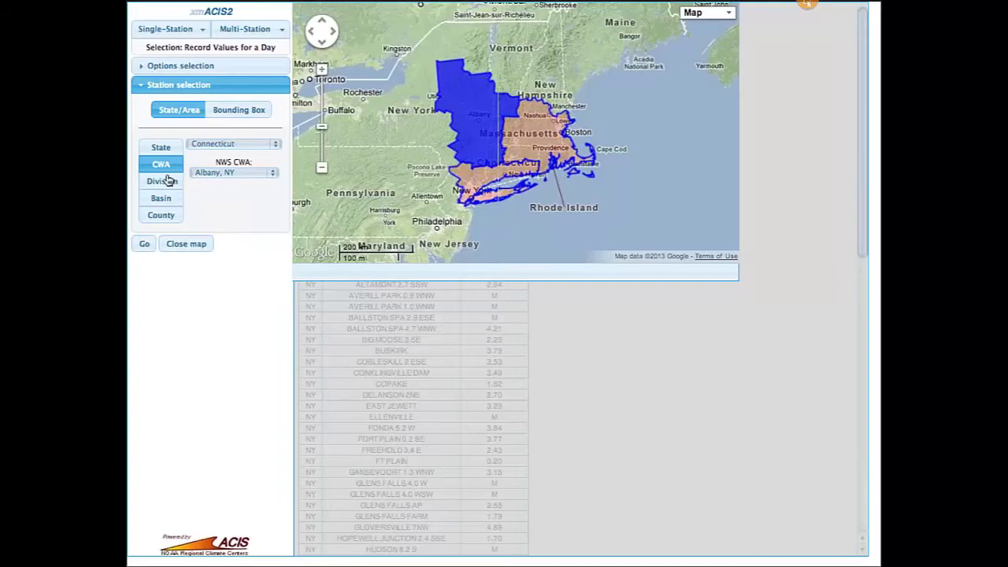
Select stations by a bounding box drawn around Ithaca, Cortland and Binghamton.
left_click(246, 111)
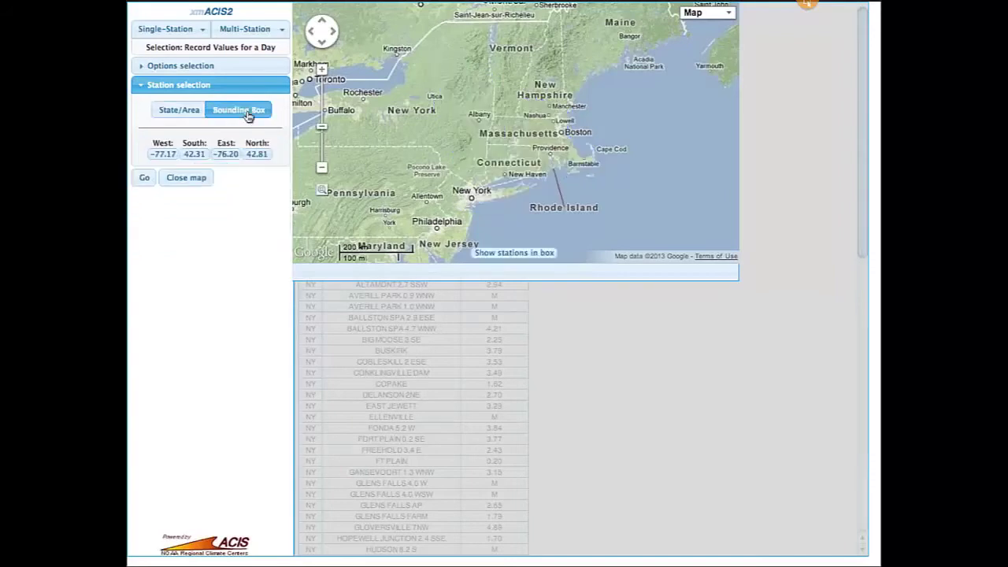
left_click(323, 169)
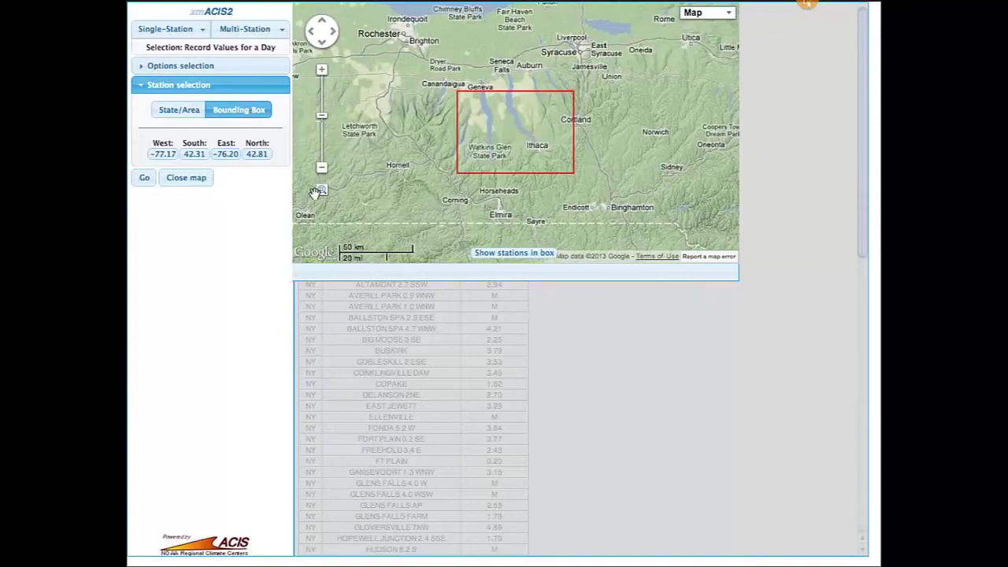
left_click(322, 191)
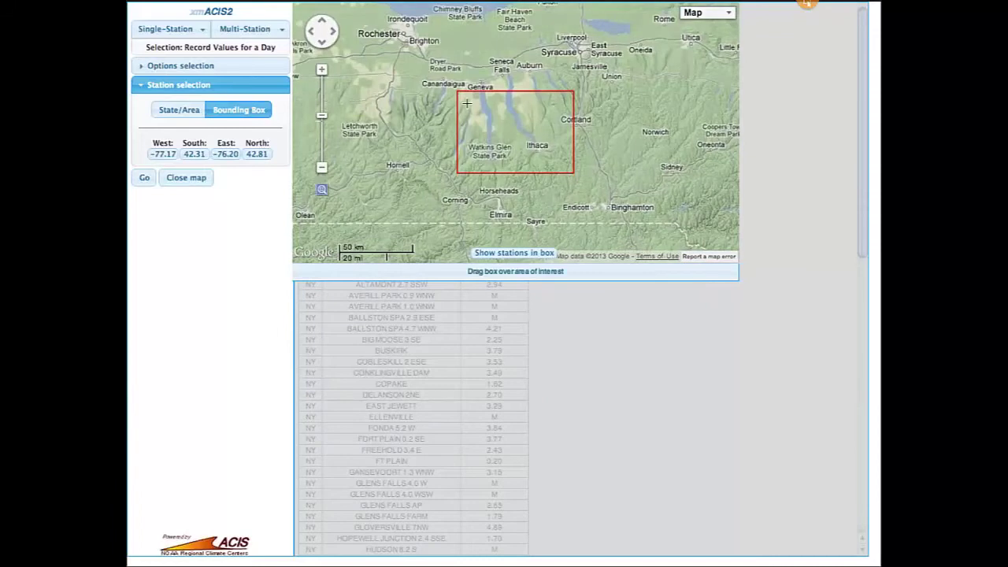
mouse_move(474, 98)
left_mouse_down()
mouse_move(571, 200)
mouse_move(621, 218)
left_mouse_up()
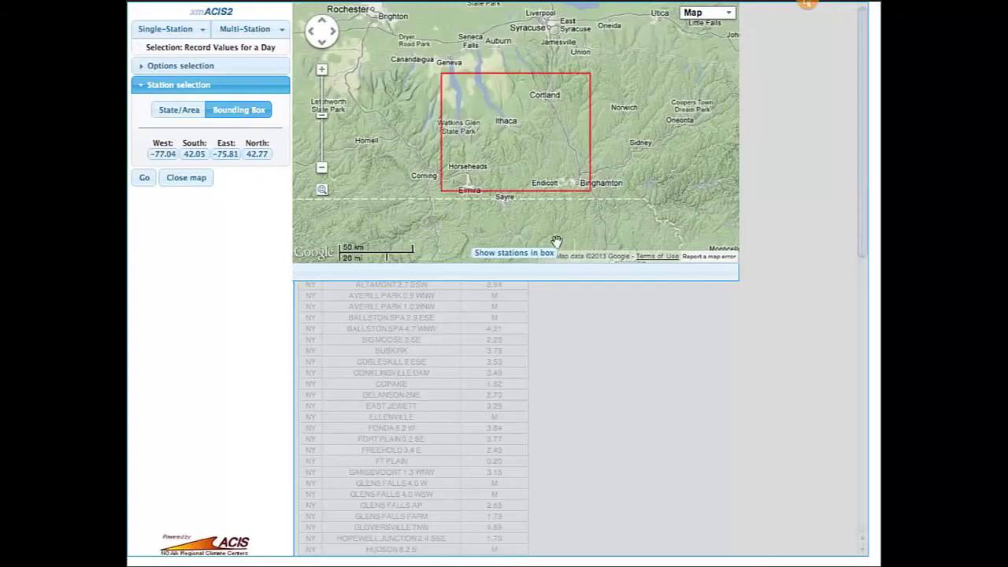
left_click(516, 253)
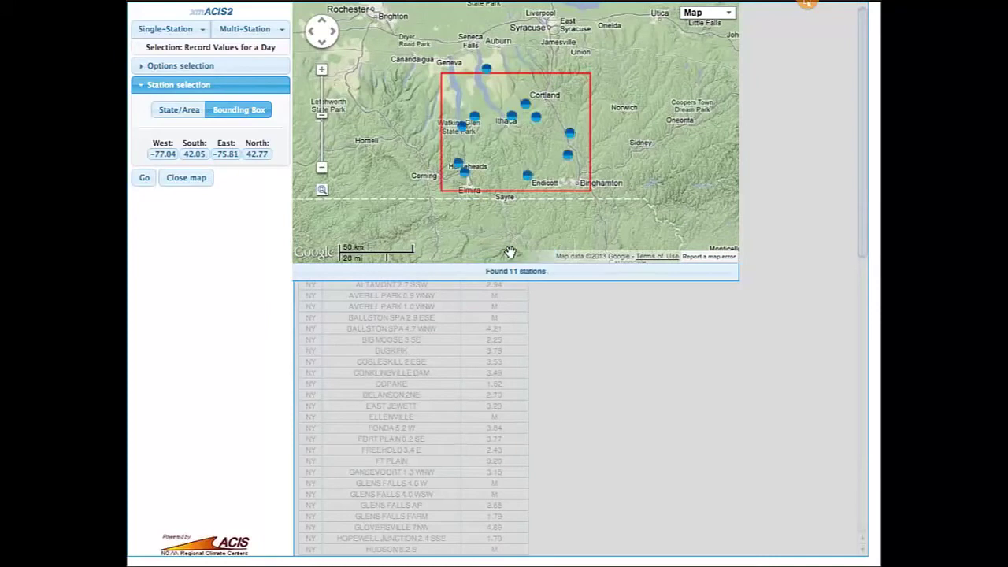
Check the WATKINS GLEN station details, then run the May 14 record lowest query.
left_click(462, 127)
left_click(723, 27)
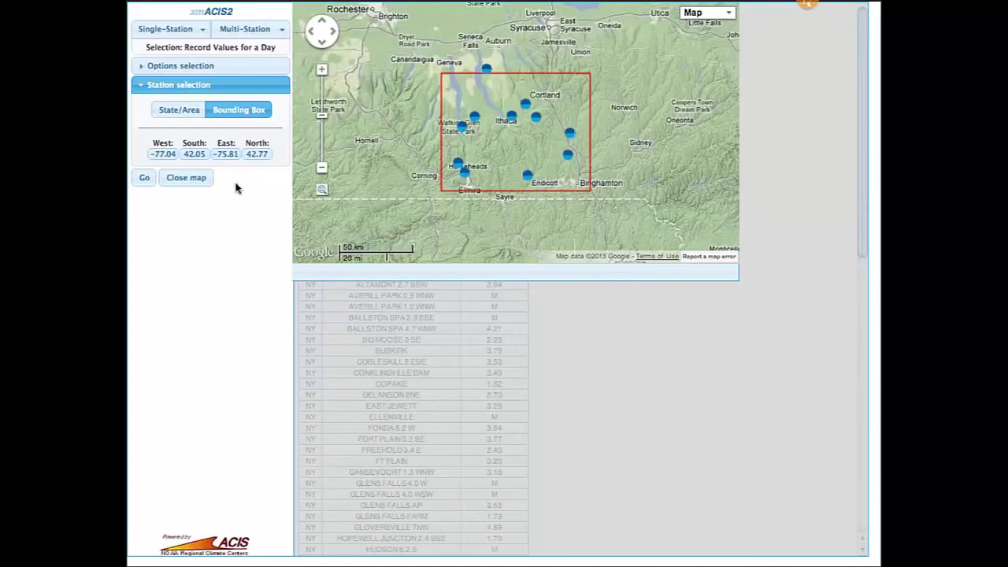
left_click(146, 180)
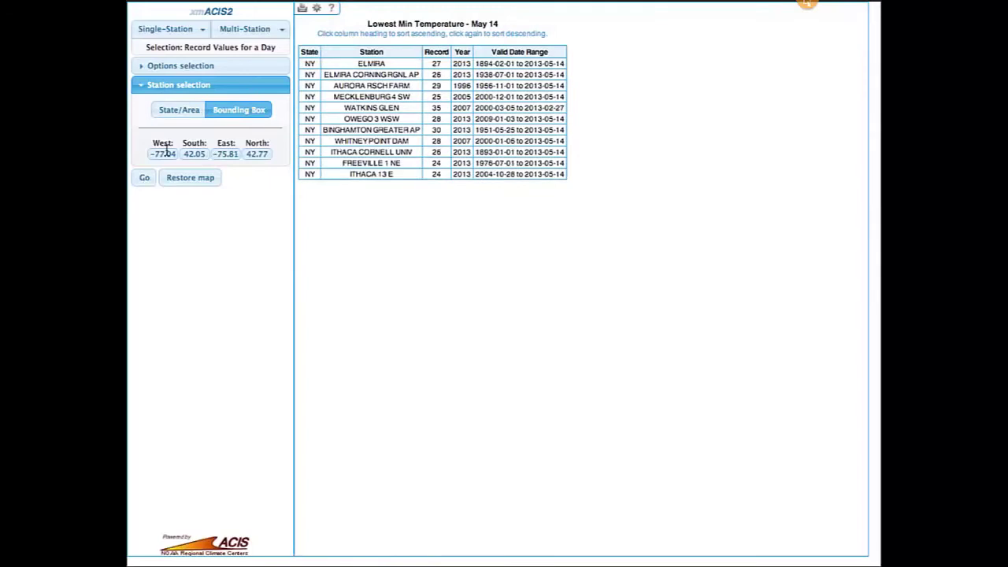
Enable comparison to year 2013 in the query options, leaving stations-active years unchanged.
left_click(163, 65)
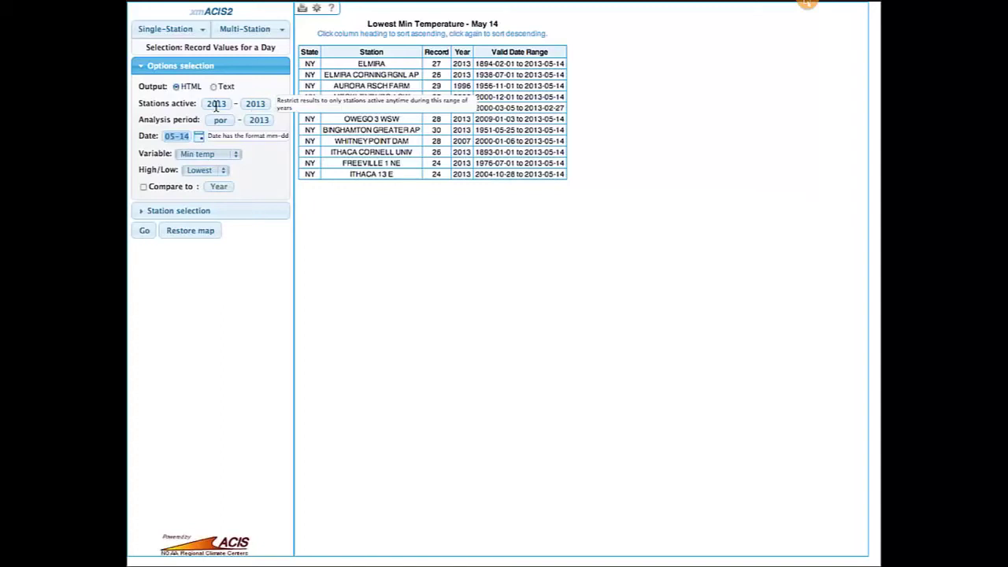
left_click(226, 107)
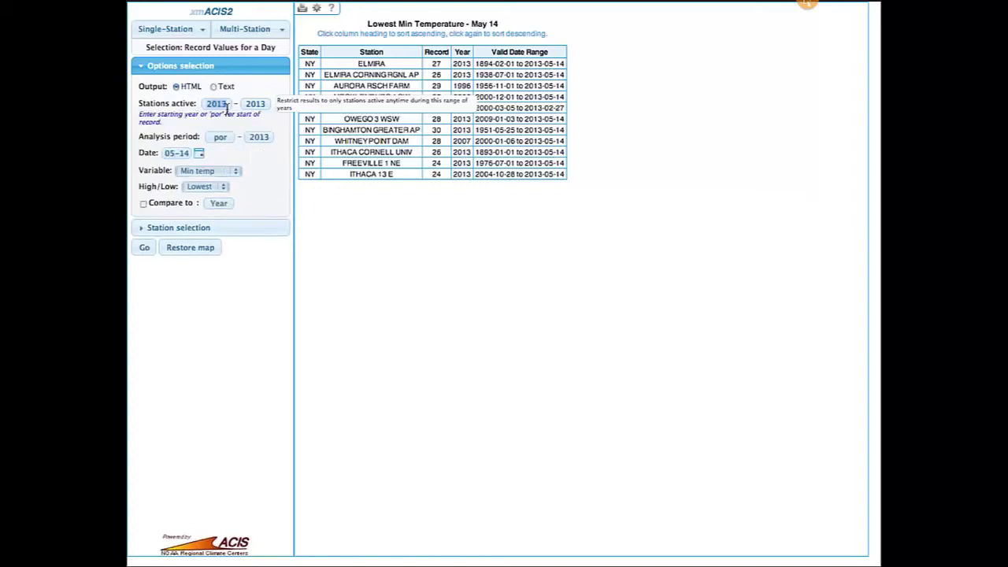
left_click(242, 144)
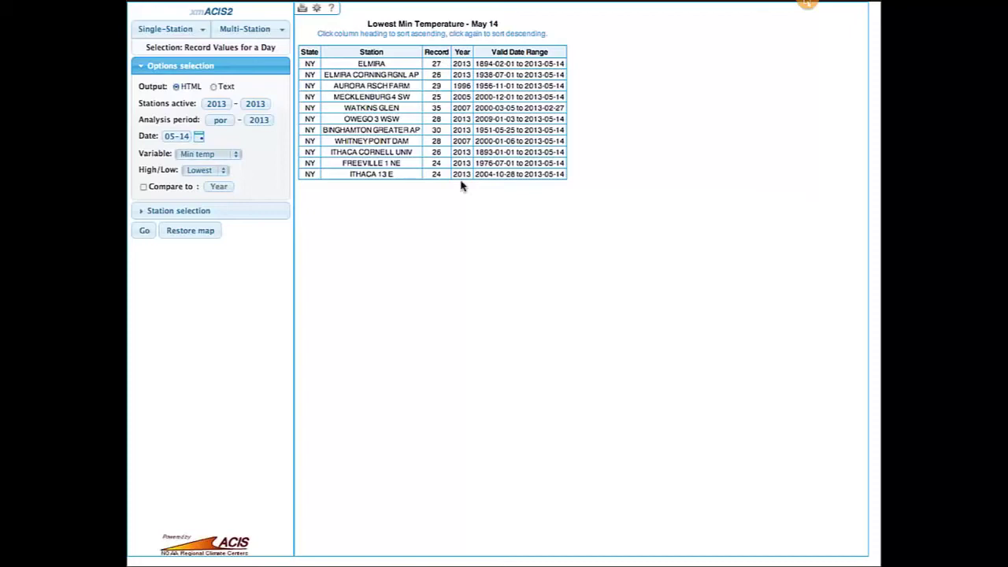
left_click(143, 188)
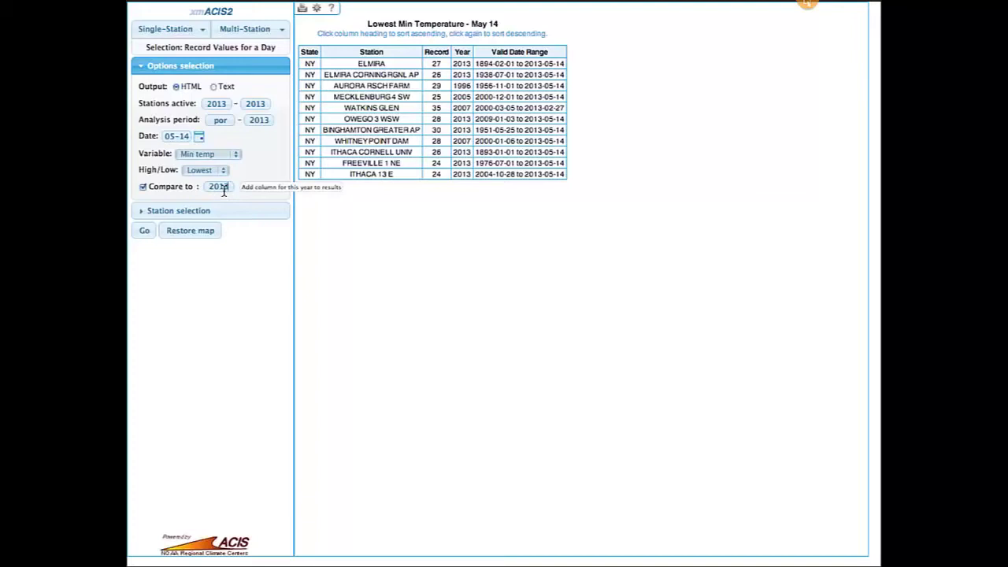
Rerun with the 2013 comparison, then change the analysis end year to 2012 and rerun.
left_click(145, 233)
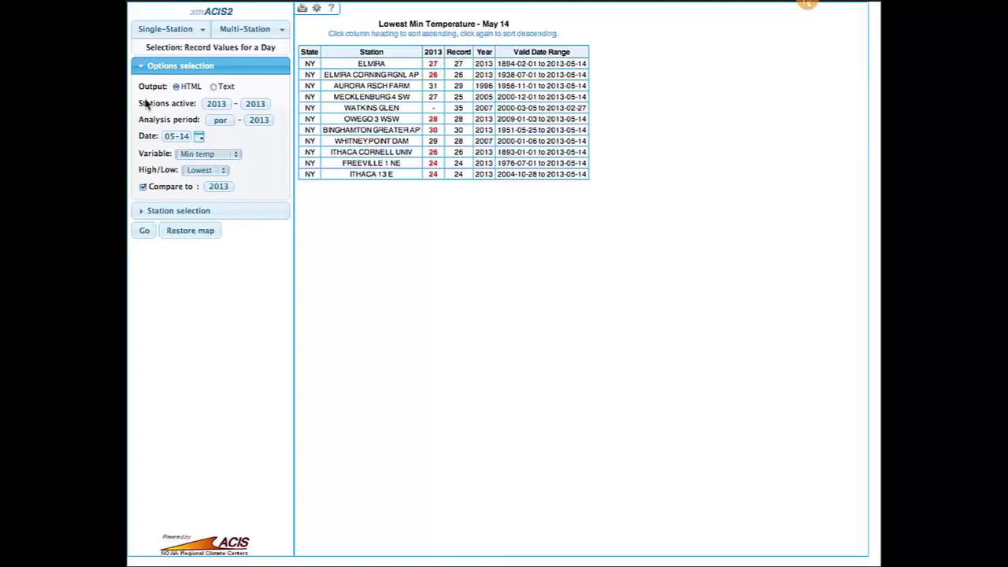
left_click(266, 120)
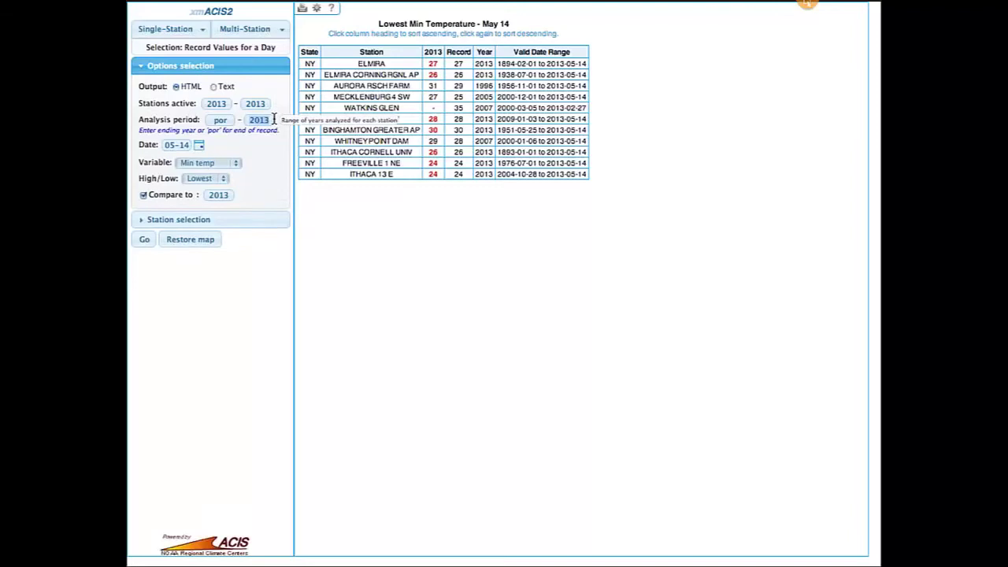
type("2012")
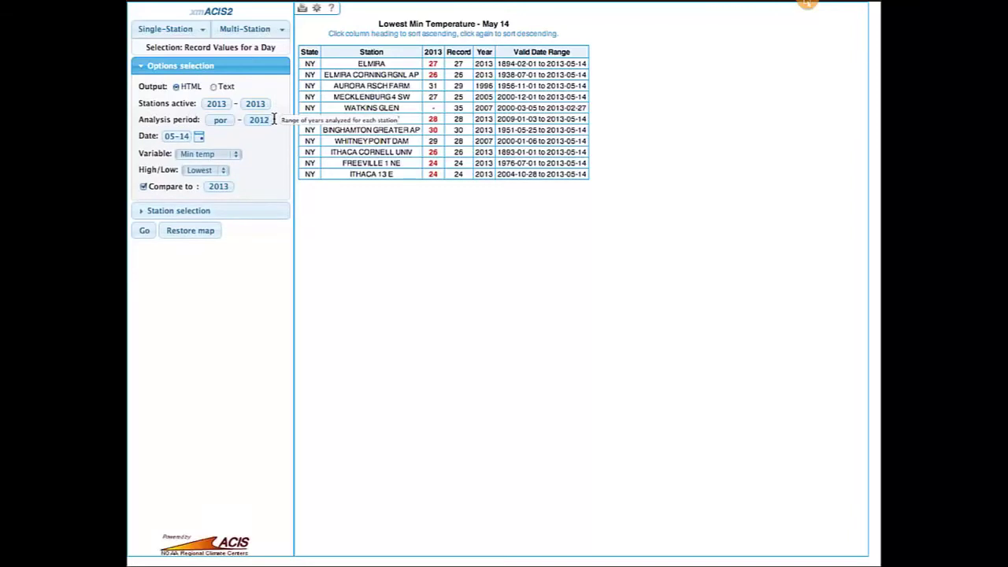
left_click(145, 231)
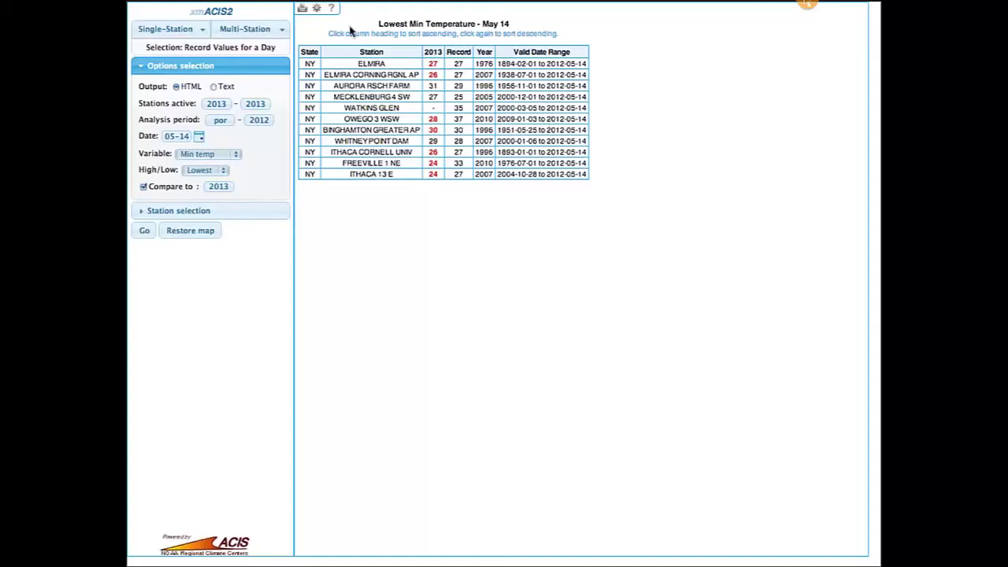
Switch to Multi-Station Extremes and set Stations active to por–por.
left_click(235, 31)
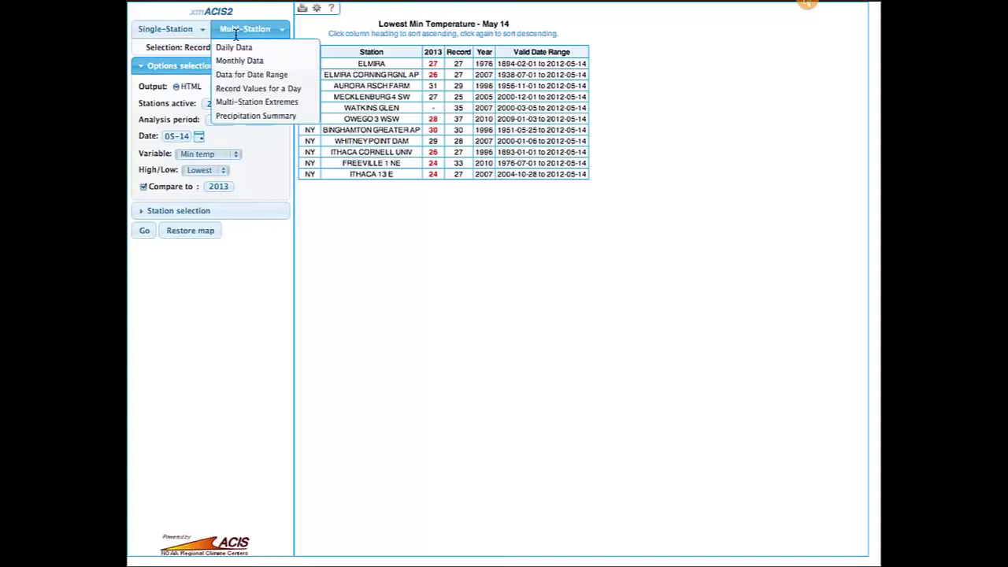
left_click(265, 107)
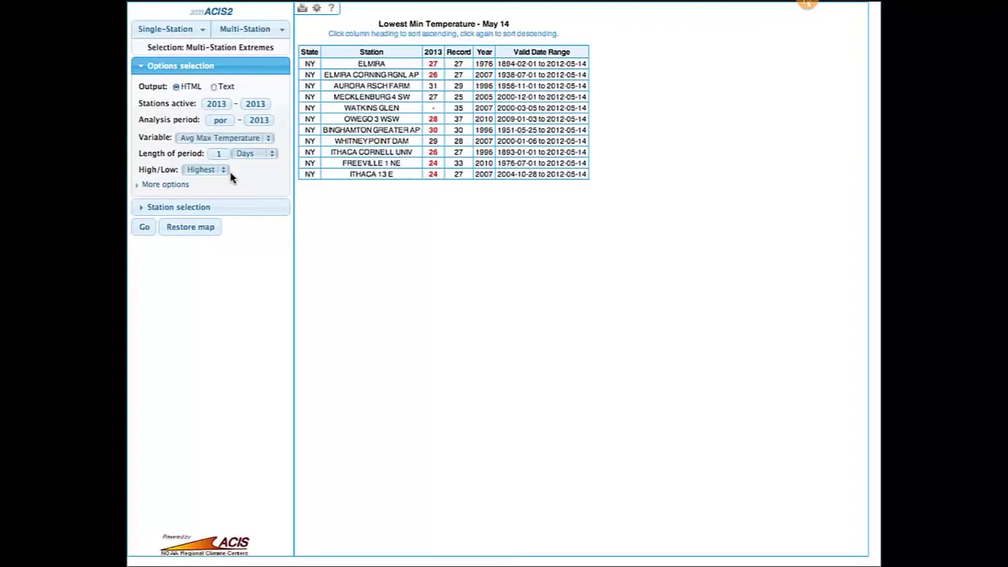
left_click(221, 104)
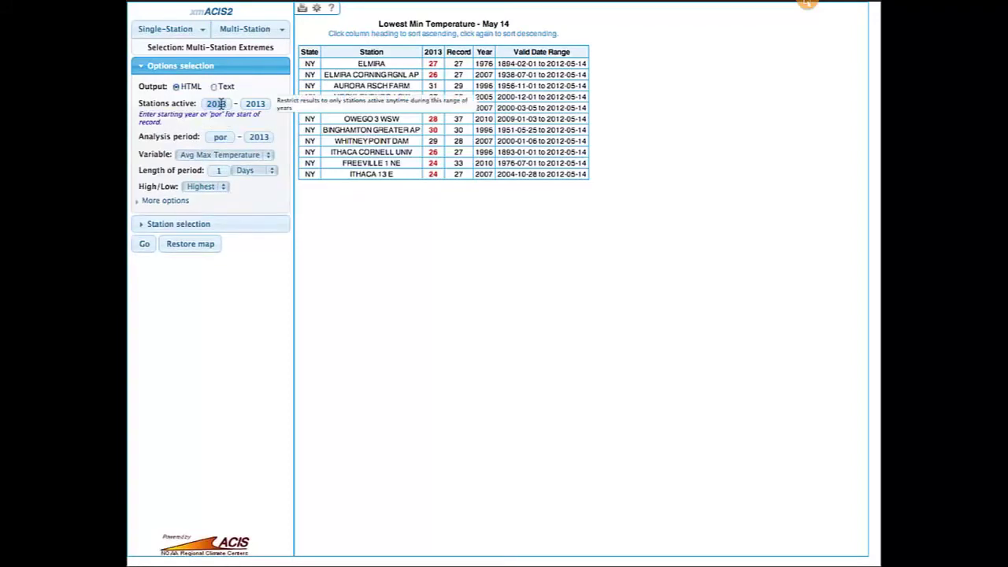
type("po")
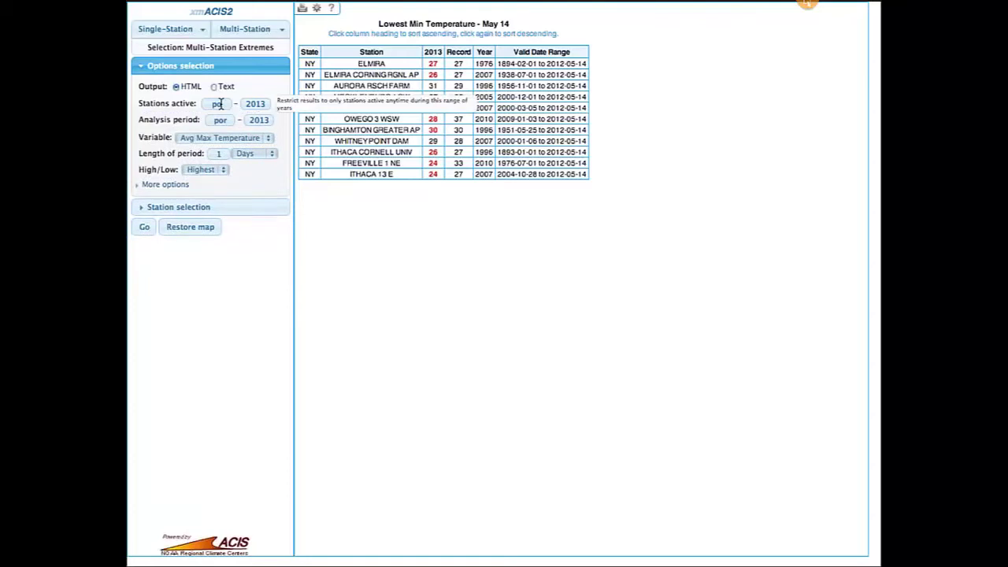
type("r")
key("Tab")
type("por")
key("Tab")
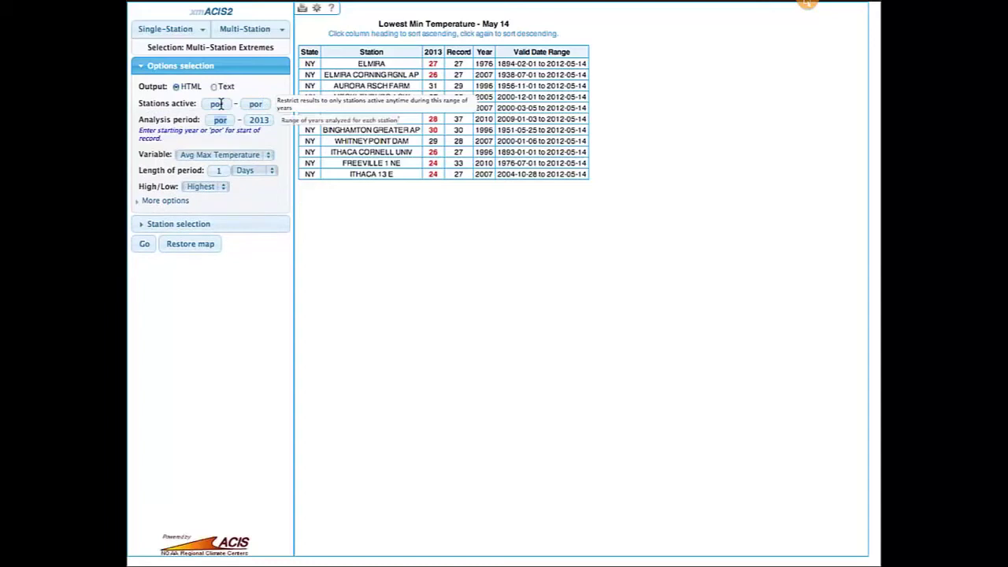
Choose Total Snowfall as the variable and select stations by State/Area.
left_click(223, 157)
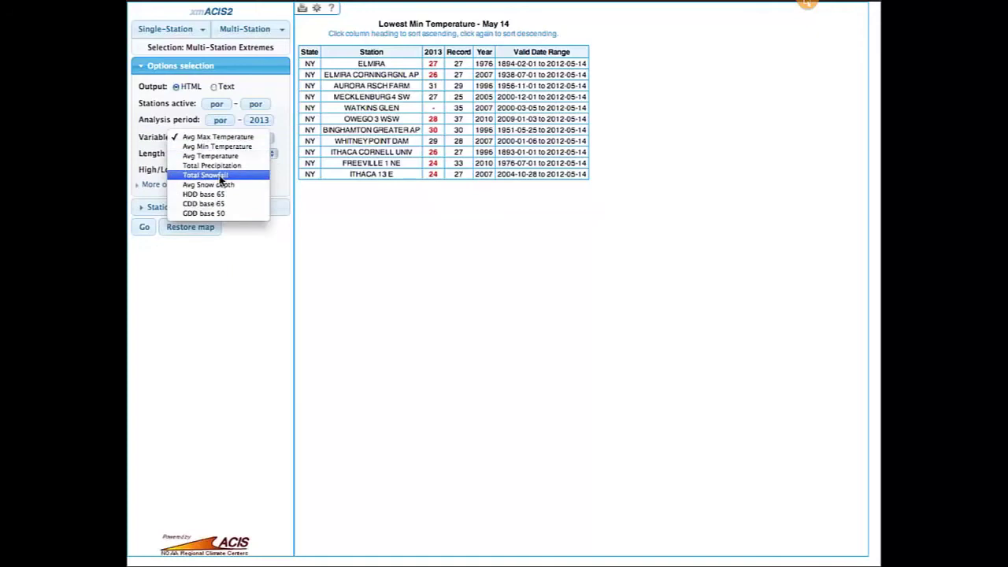
left_click(220, 176)
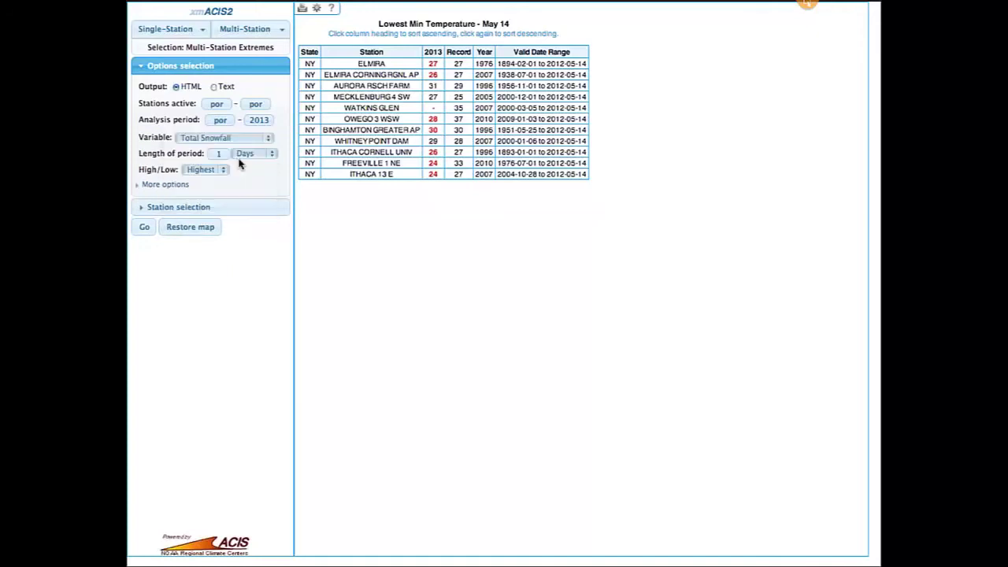
left_click(203, 207)
left_click(180, 110)
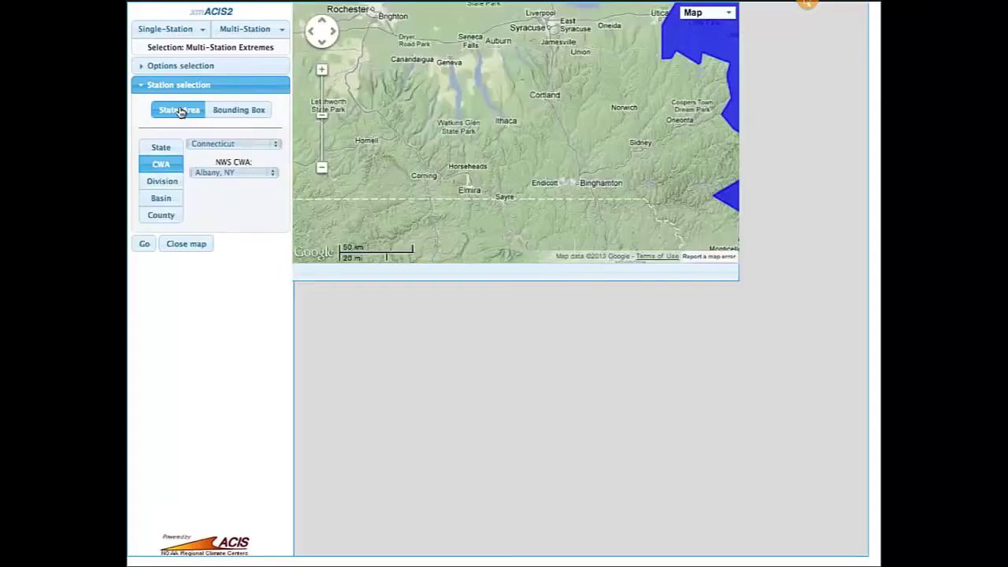
Run the Maximum 1-Day Total Snowfall query for all Connecticut stations, dismissing the data error.
left_click(161, 148)
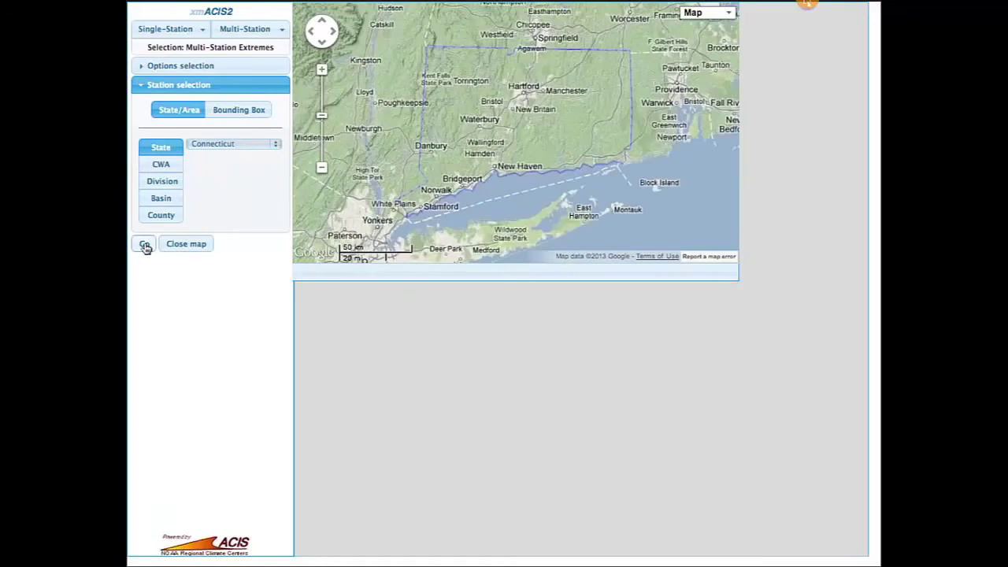
left_click(145, 245)
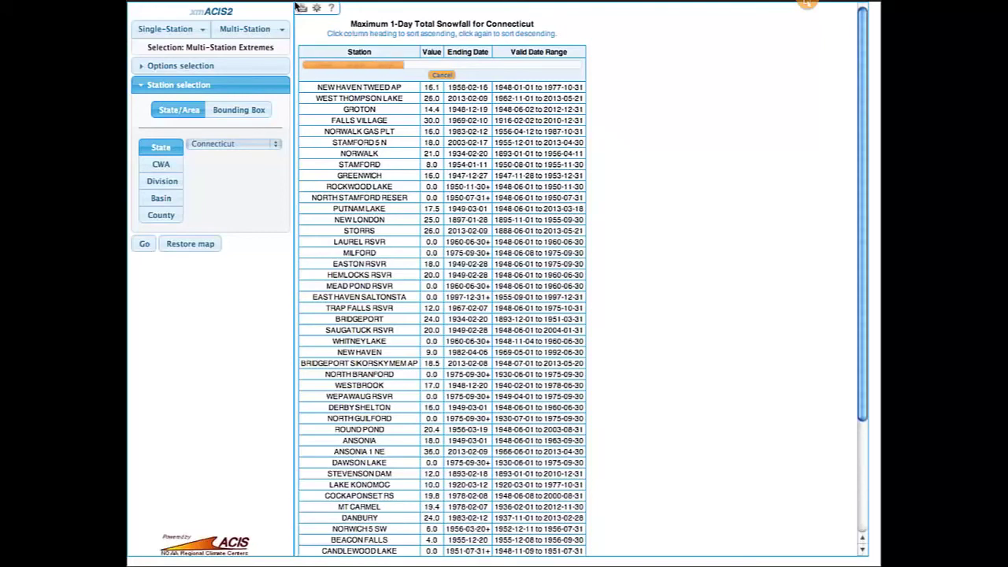
mouse_move(173, 49)
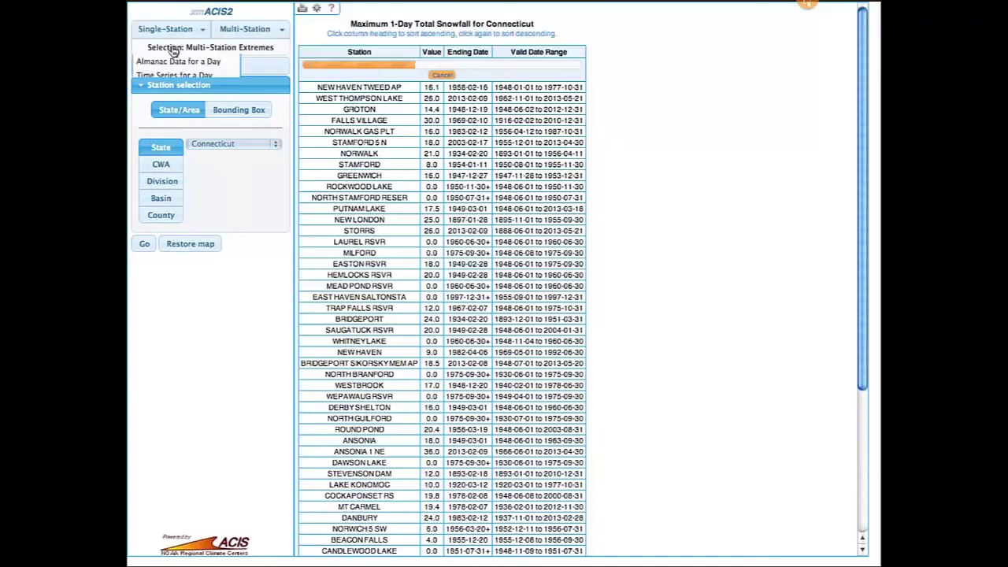
left_click(264, 70)
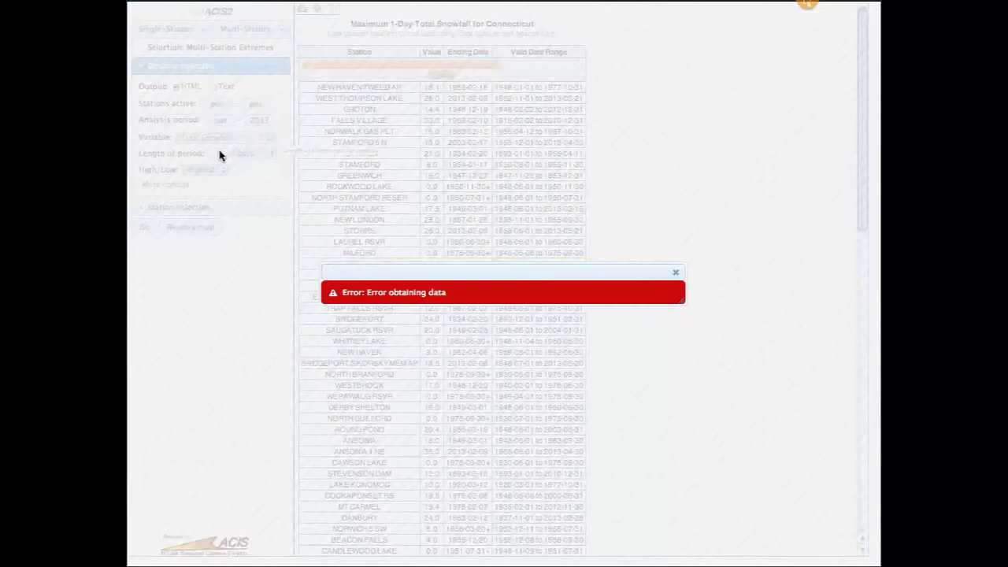
left_click(601, 292)
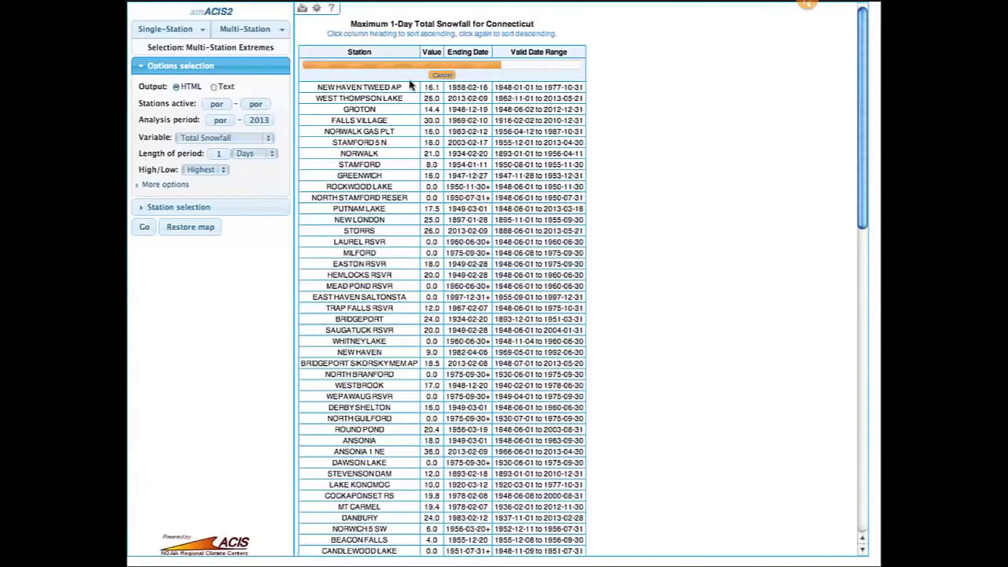
Sort Connecticut stations by largest snowfall and highlight the records ending 2013-02-09.
left_click(439, 75)
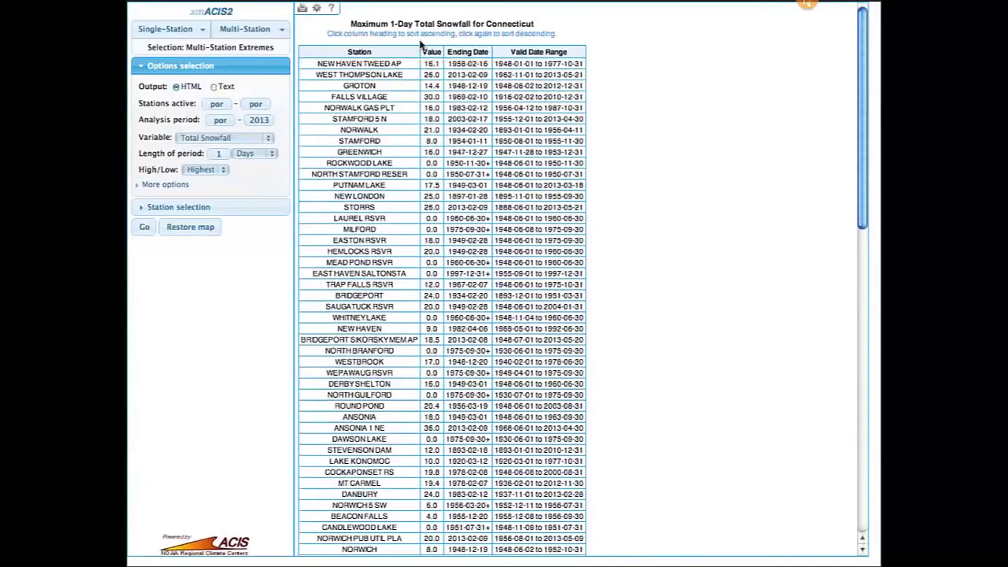
left_click(431, 52)
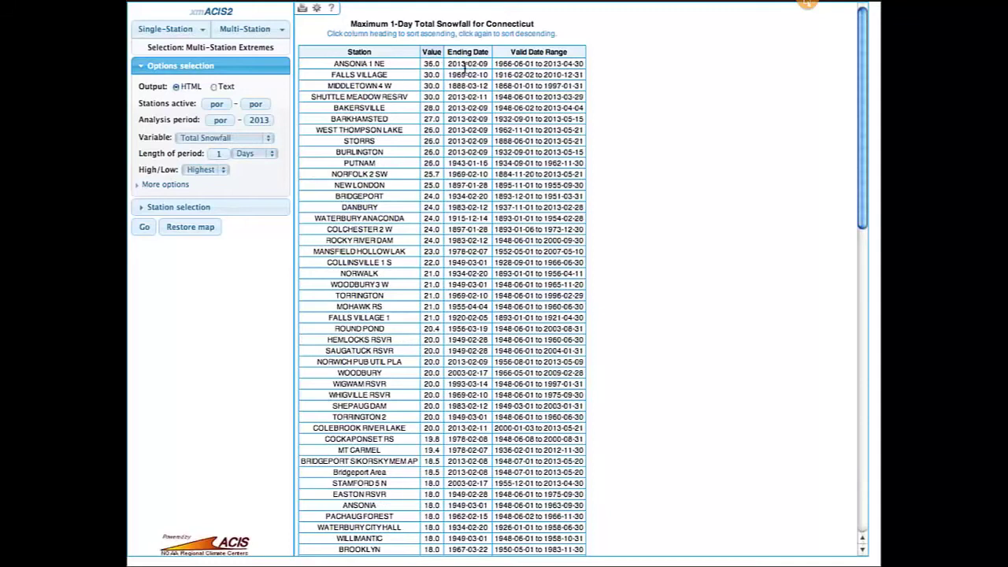
left_click_drag(447, 67, 488, 67)
left_click_drag(447, 111, 490, 155)
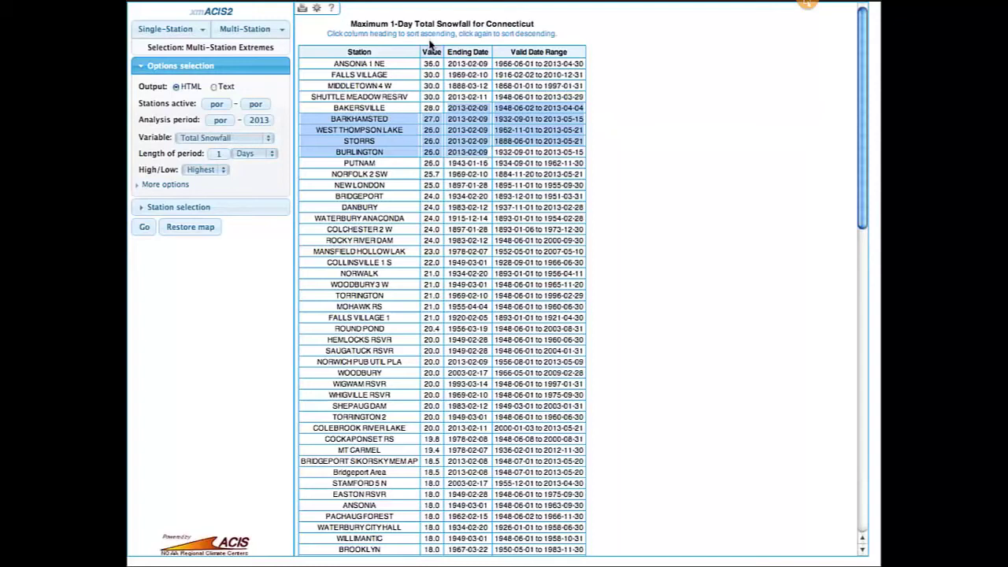
left_click(276, 32)
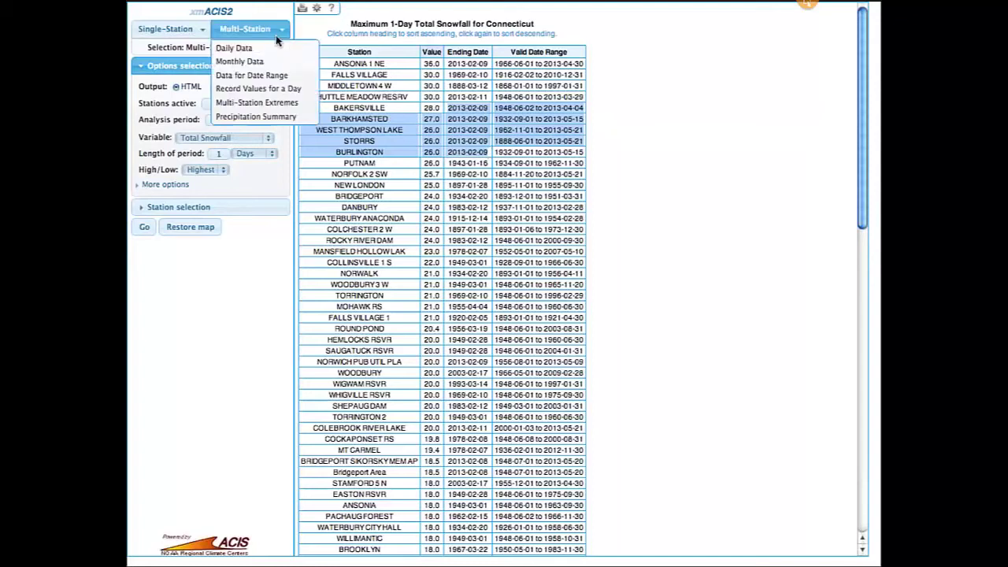
Run the Connecticut Precipitation Summary with the end date changed to 2013-05-20.
left_click(306, 118)
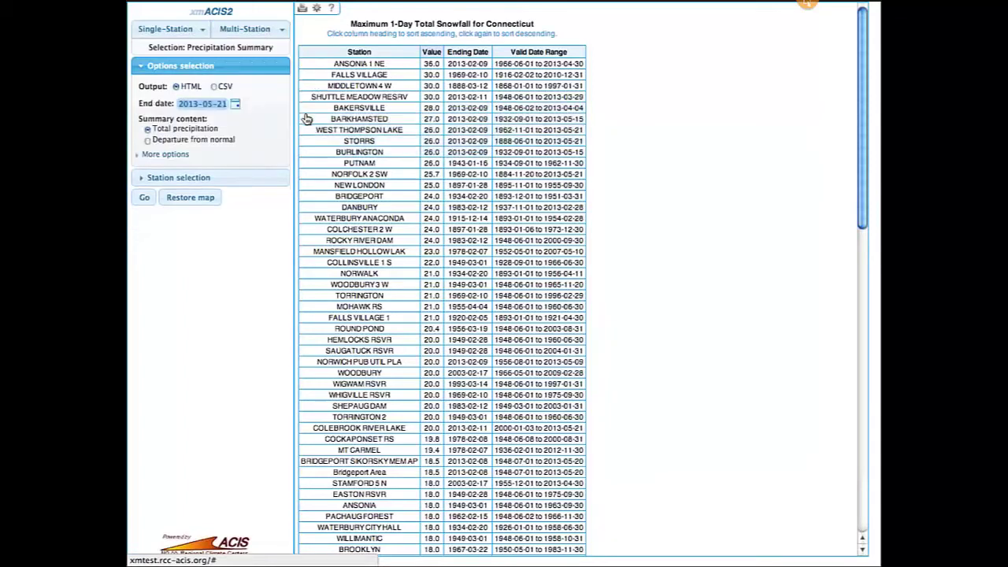
left_click(227, 104)
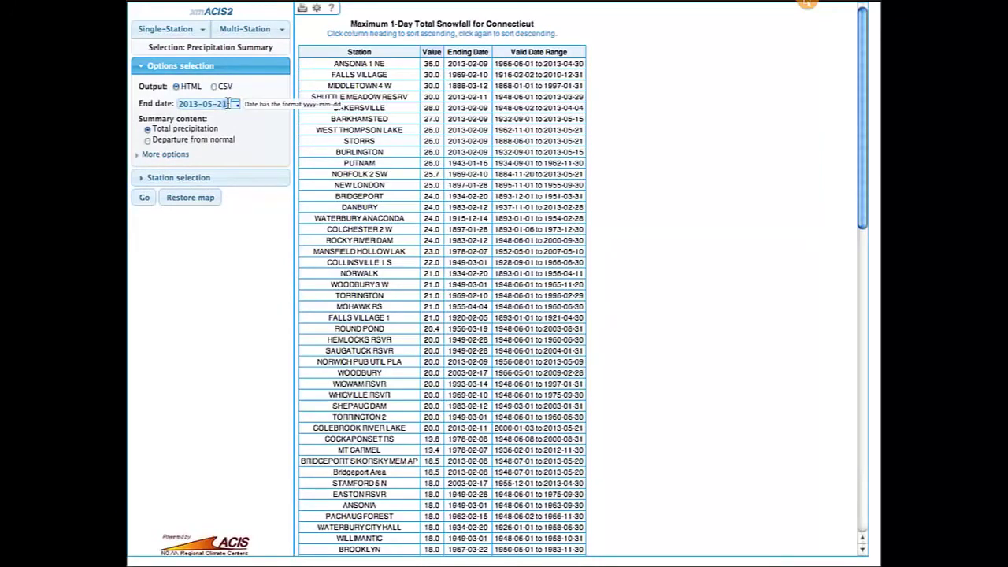
key("BackSpace")
type("0")
left_click(145, 199)
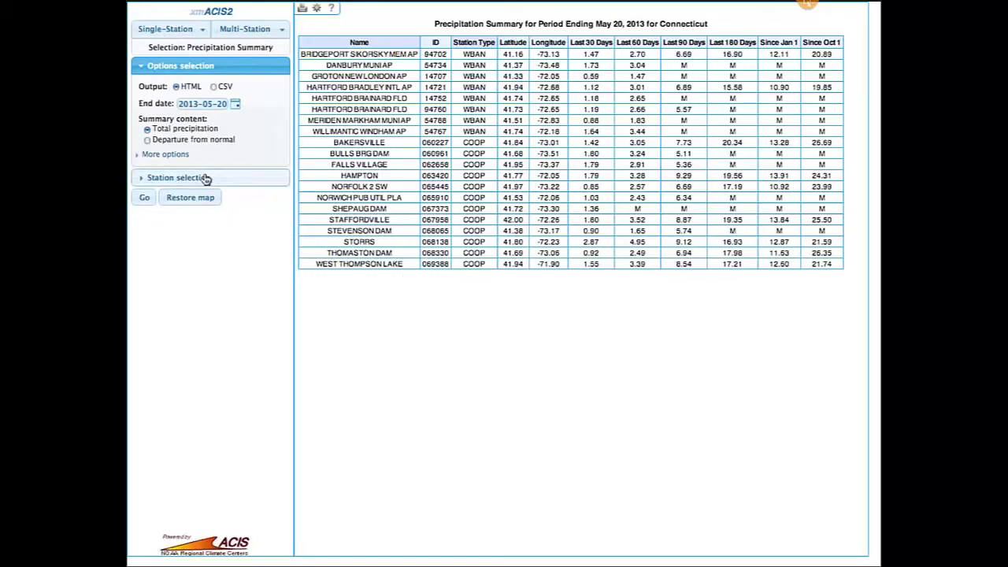
View departures from normal, then rerun total precipitation with allowable missing days set to 10.
left_click(148, 140)
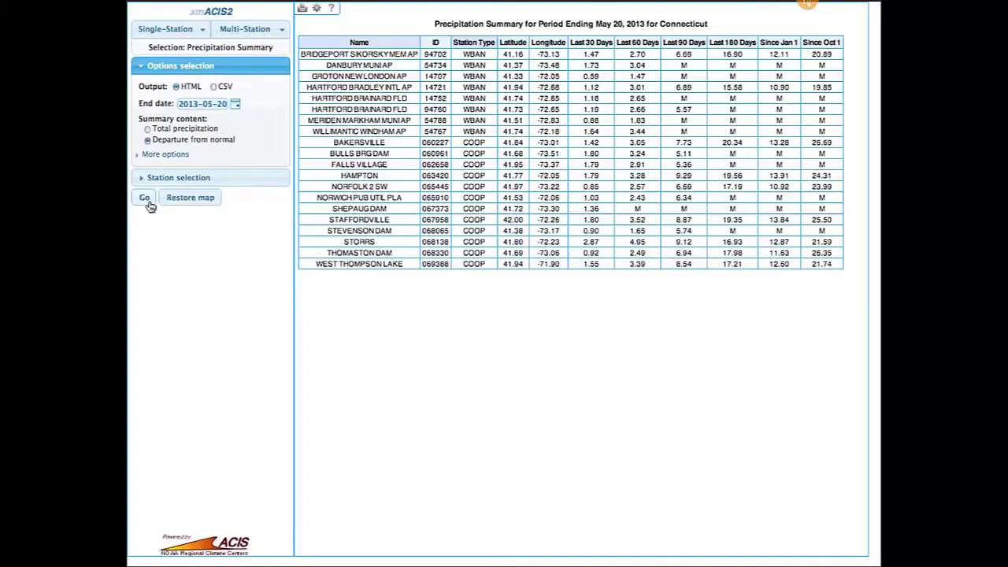
left_click(144, 199)
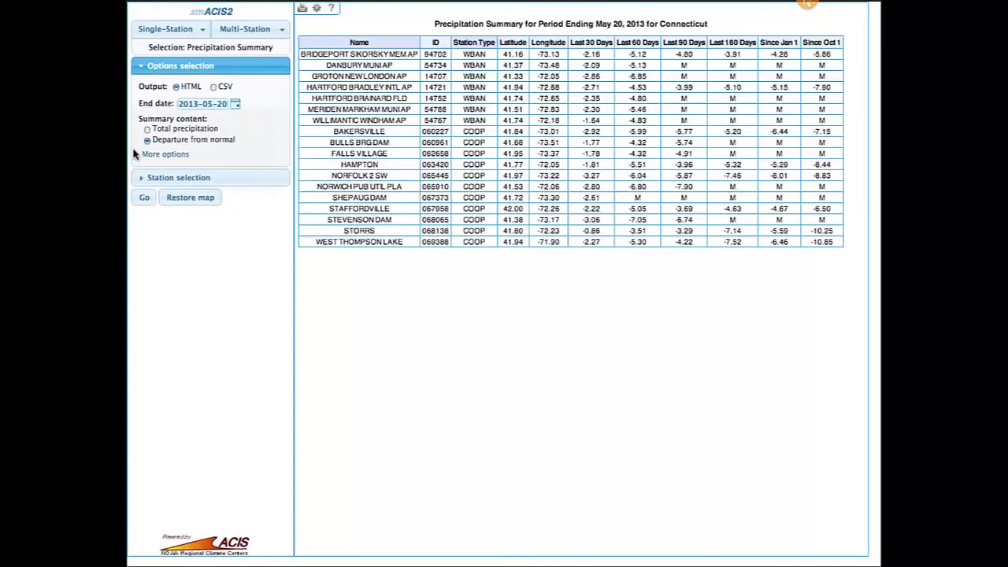
left_click(137, 156)
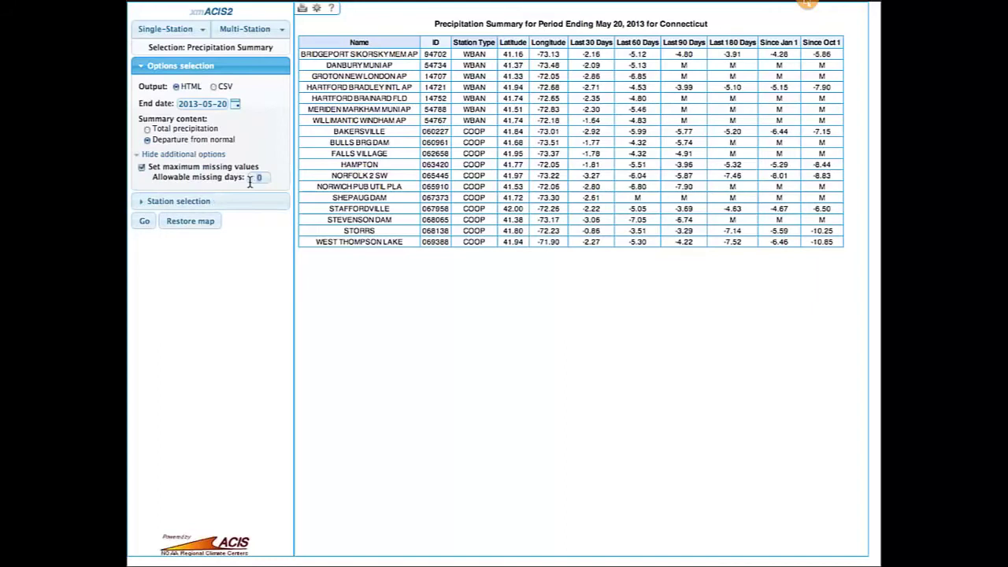
type("10")
left_click(147, 129)
left_click(145, 222)
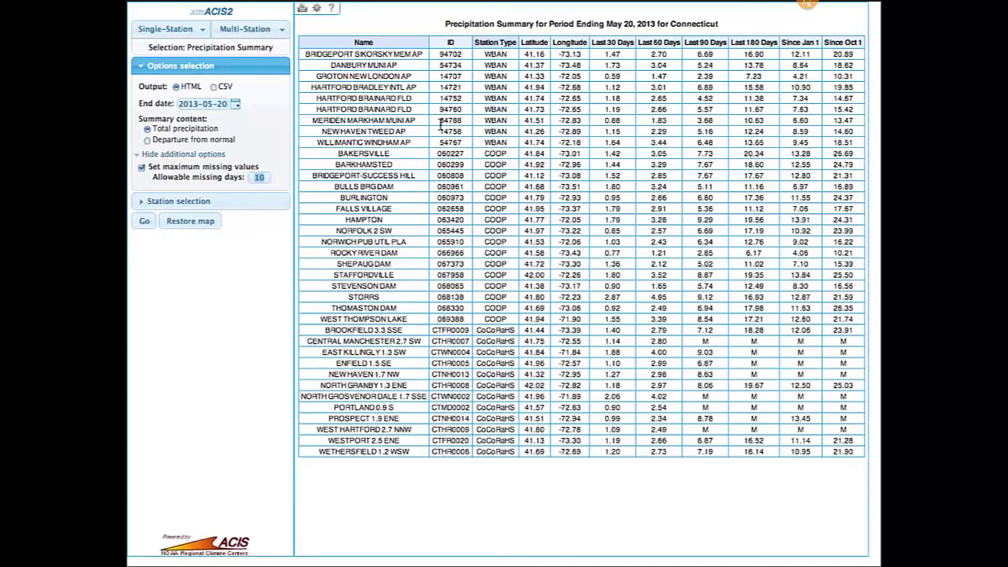
left_click(331, 10)
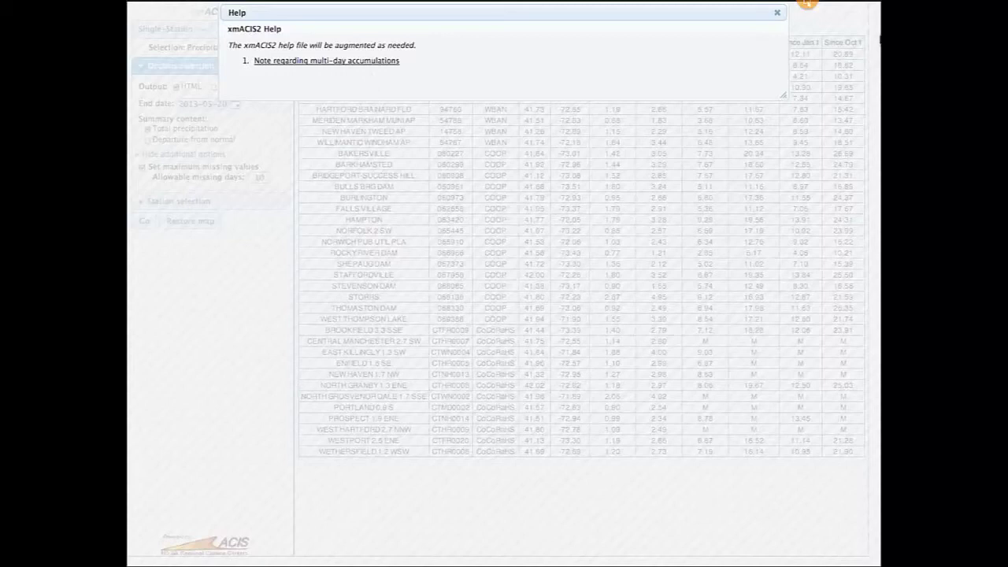
left_click(776, 16)
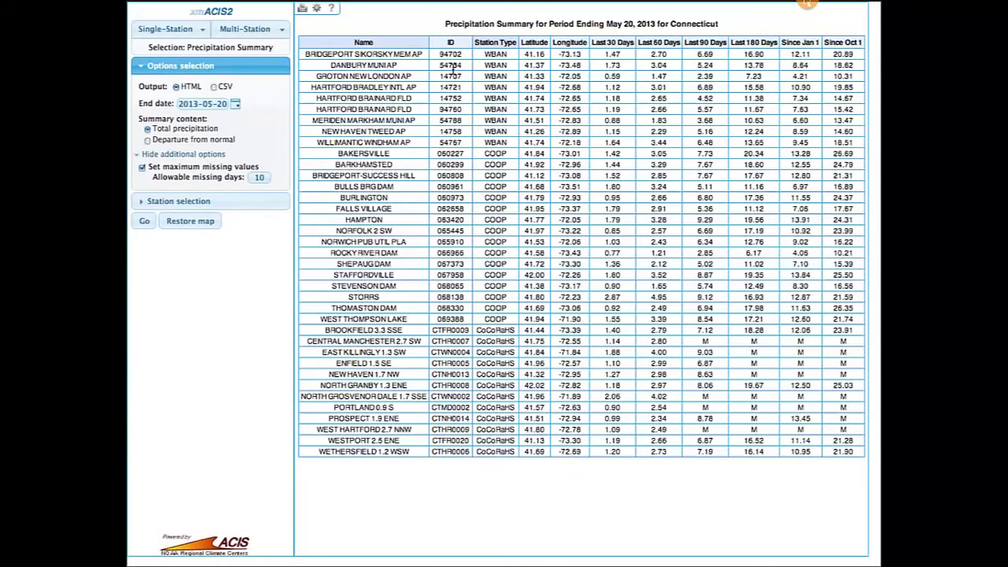
Lower the results base font size to 9 in the display settings.
left_click(317, 9)
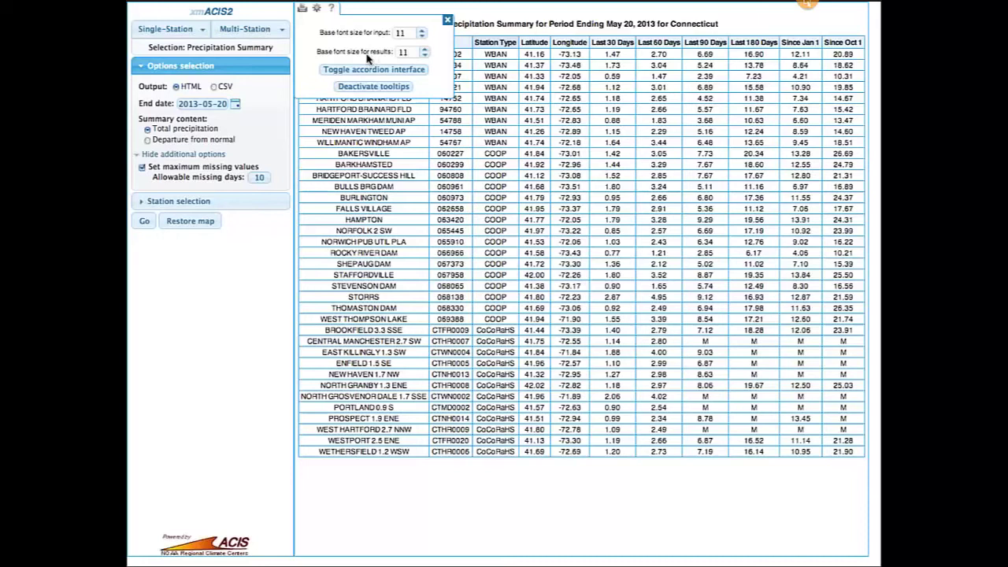
left_click(424, 55)
left_click(422, 55)
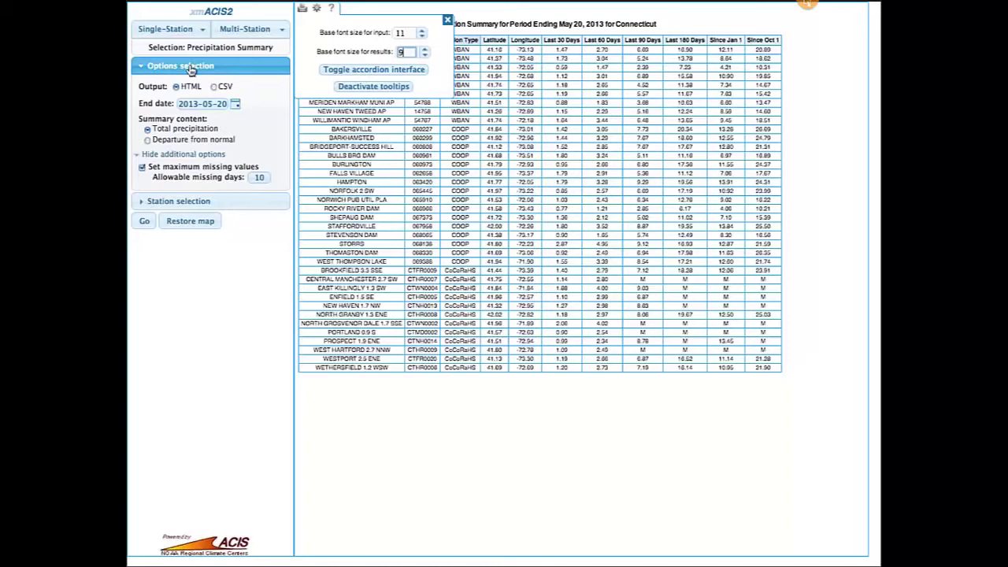
Turn off the accordion interface so all option sections show at once.
left_click(207, 202)
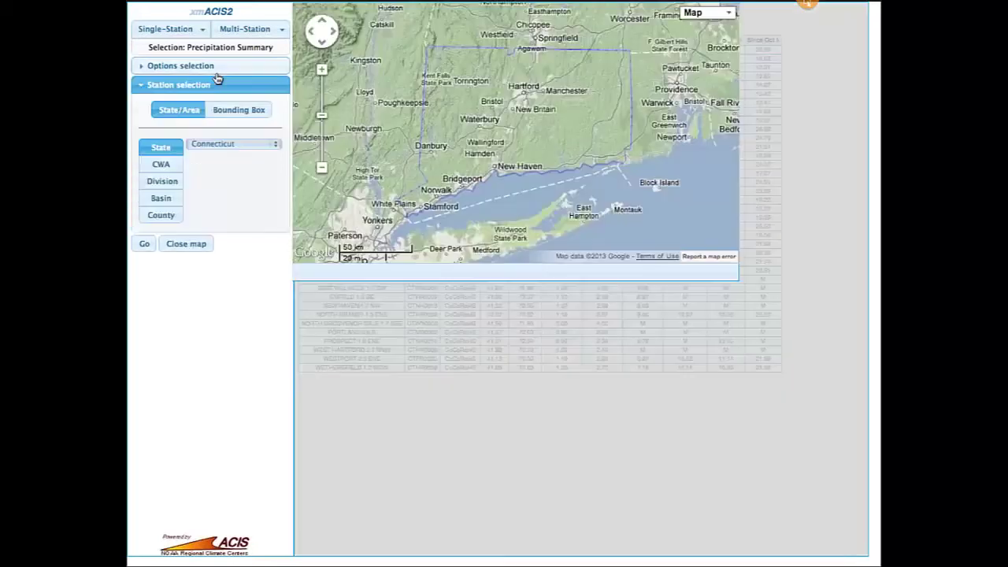
left_click(215, 69)
left_click(316, 8)
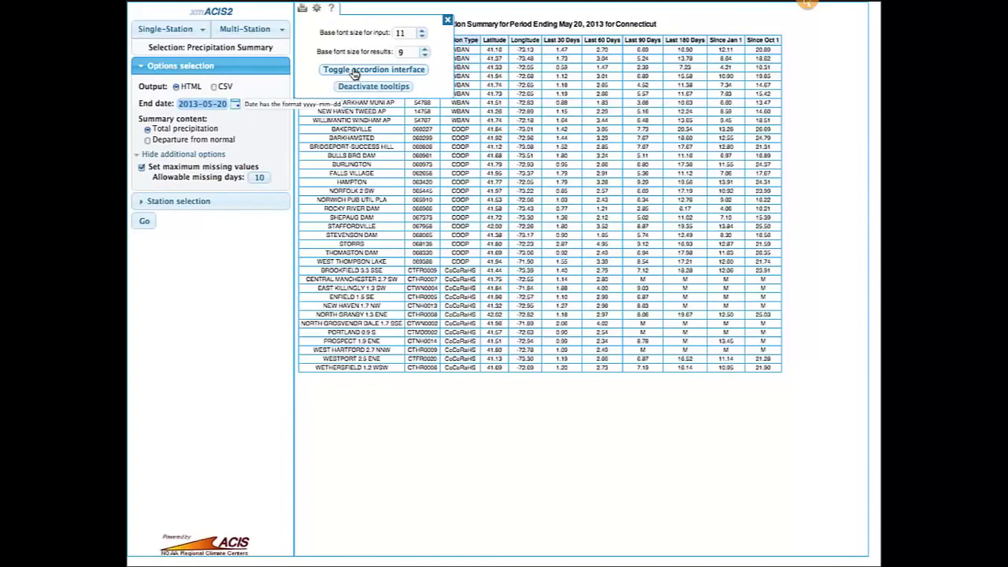
left_click(355, 74)
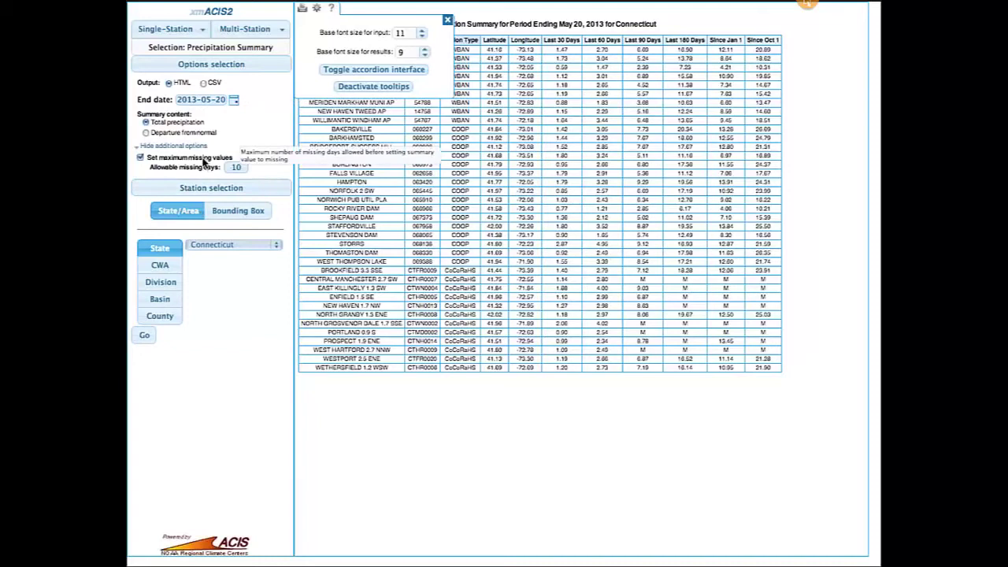
Deactivate tooltips, cancel the results-table print dialog, and close the display settings.
left_click(390, 88)
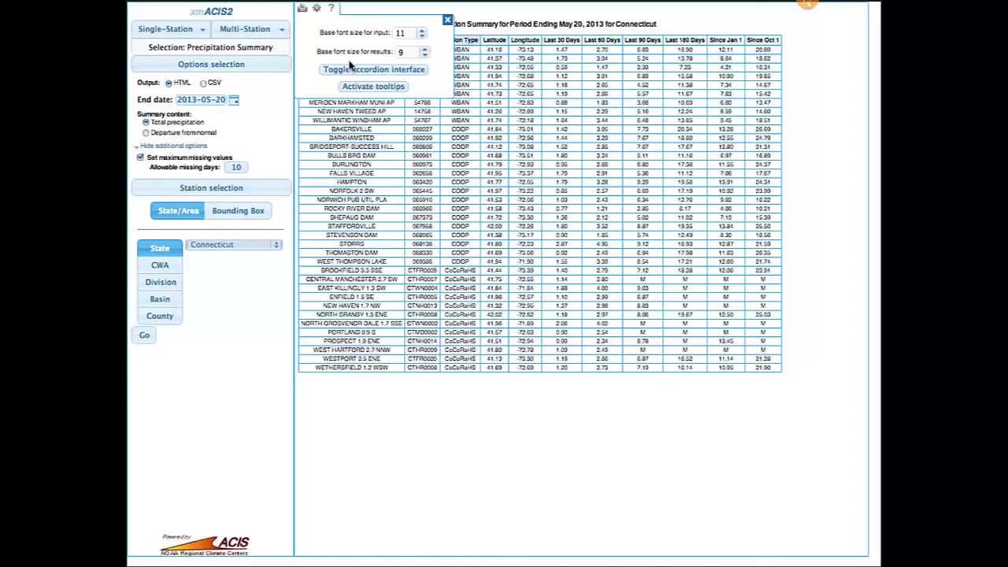
left_click(302, 10)
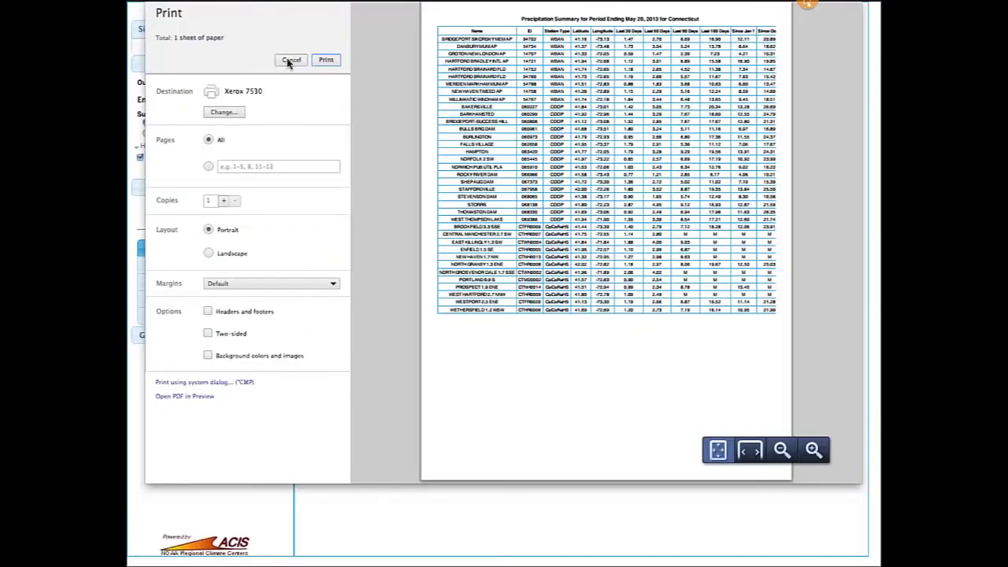
left_click(289, 60)
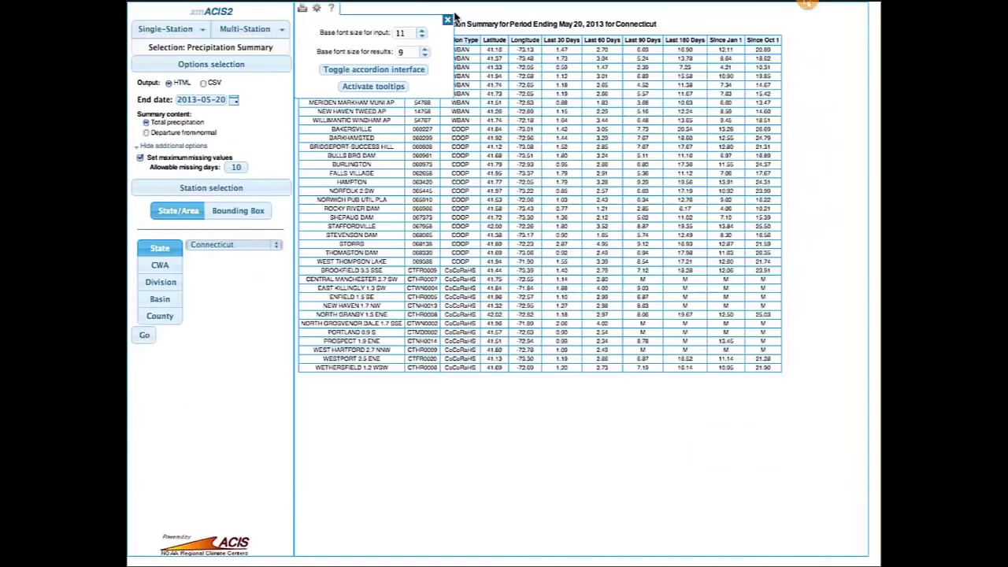
left_click(447, 20)
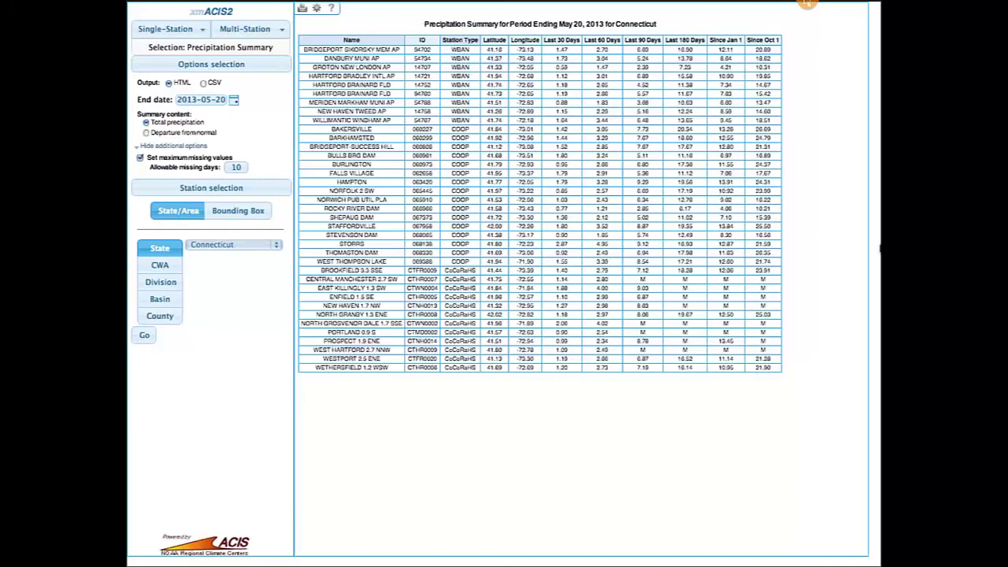
Present the xmACIS2 slides from the start through the URLs slide, then end the show.
mouse_move(485, 29)
key("super+Tab")
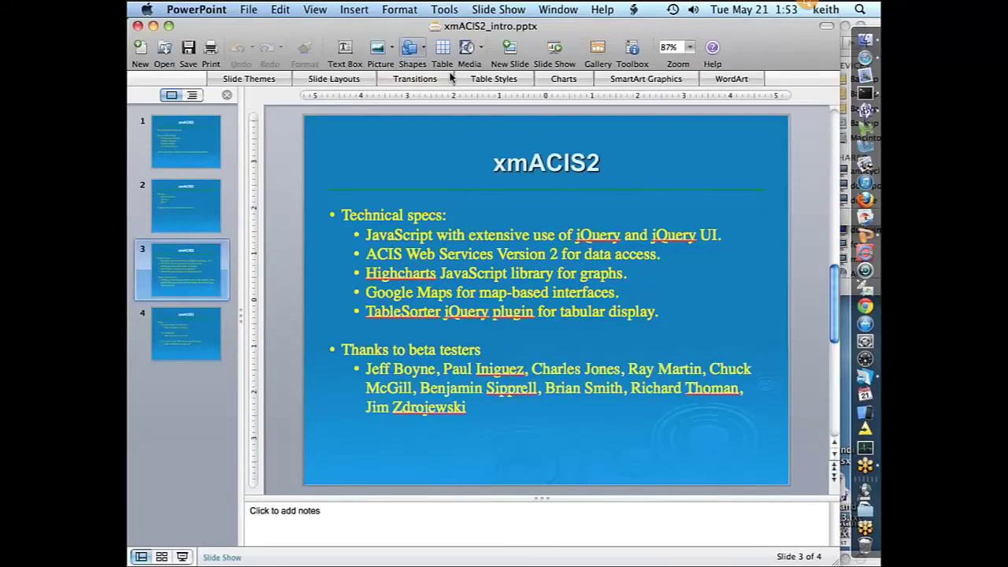
left_click(553, 49)
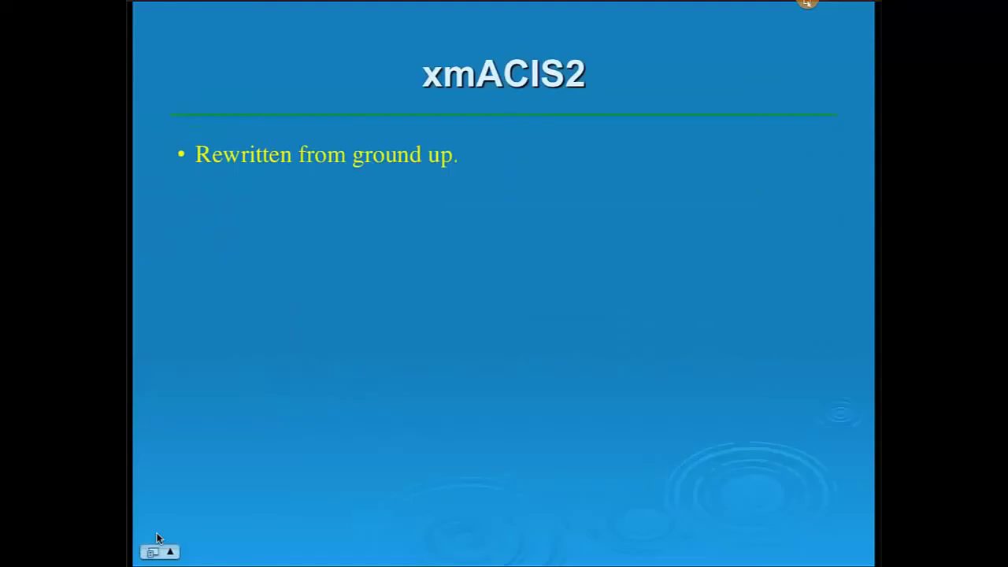
left_click(219, 424)
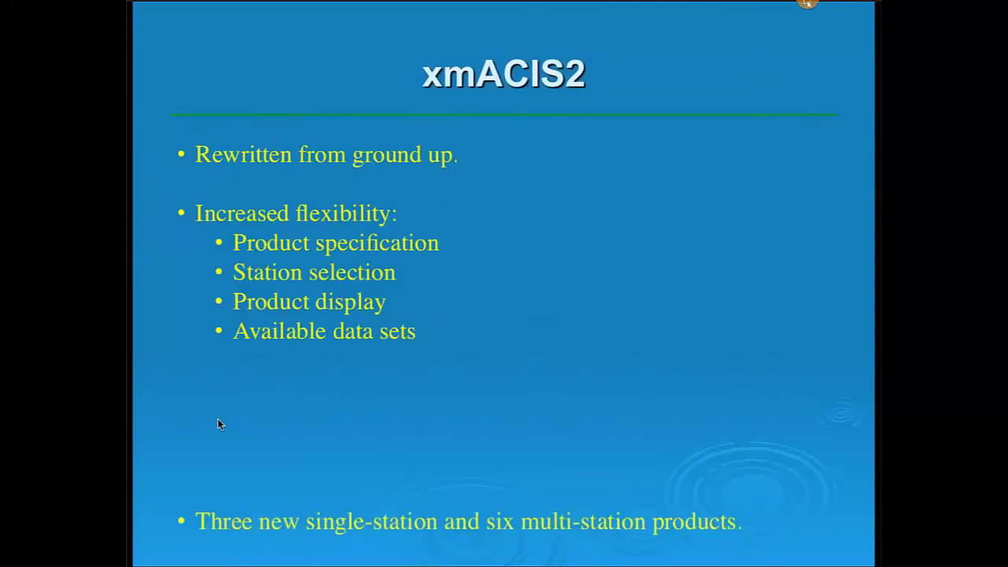
left_click(217, 419)
left_click(218, 420)
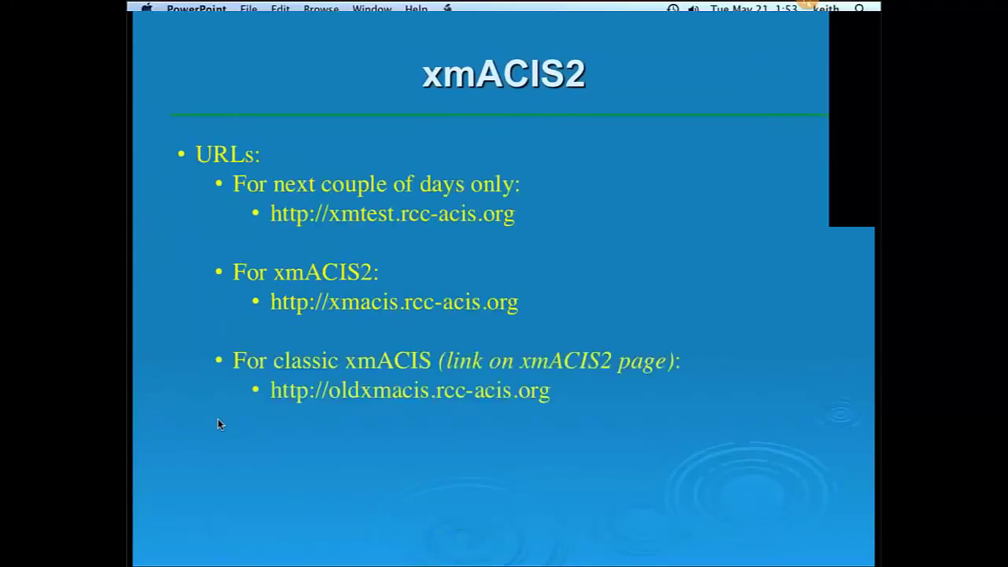
key("Escape")
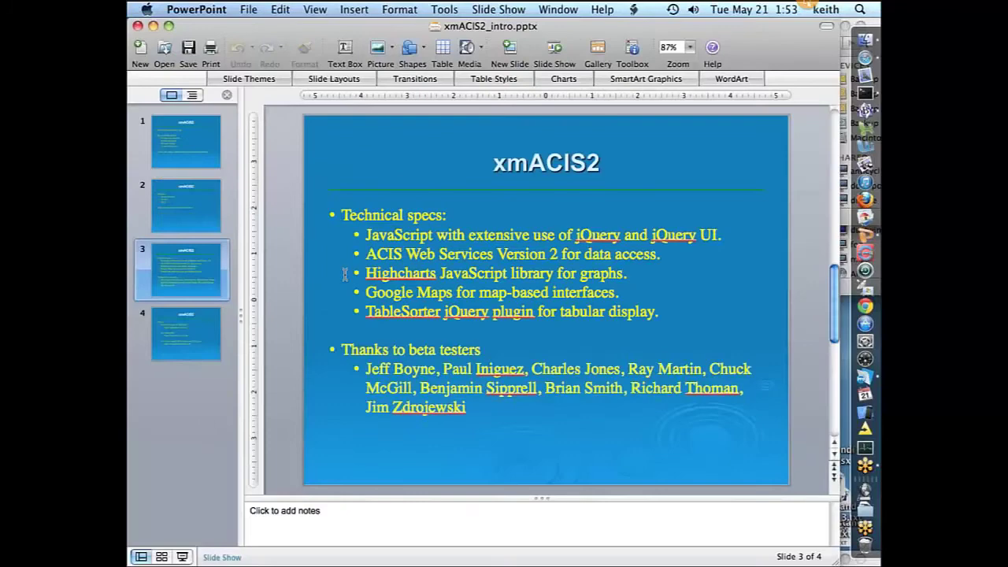
Restart the slide show and advance to the supported-browsers slide.
left_click(542, 57)
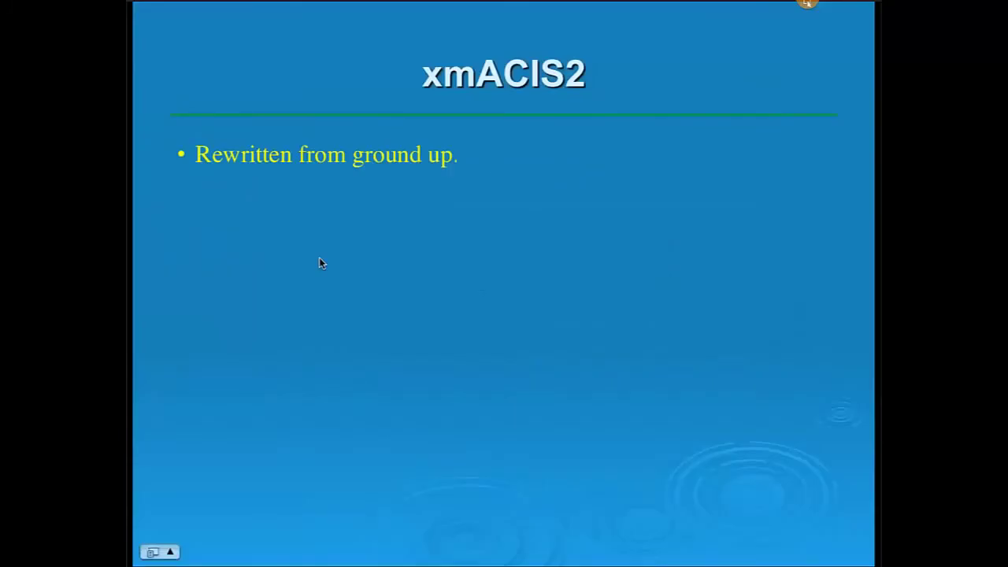
left_click(319, 258)
left_click(319, 260)
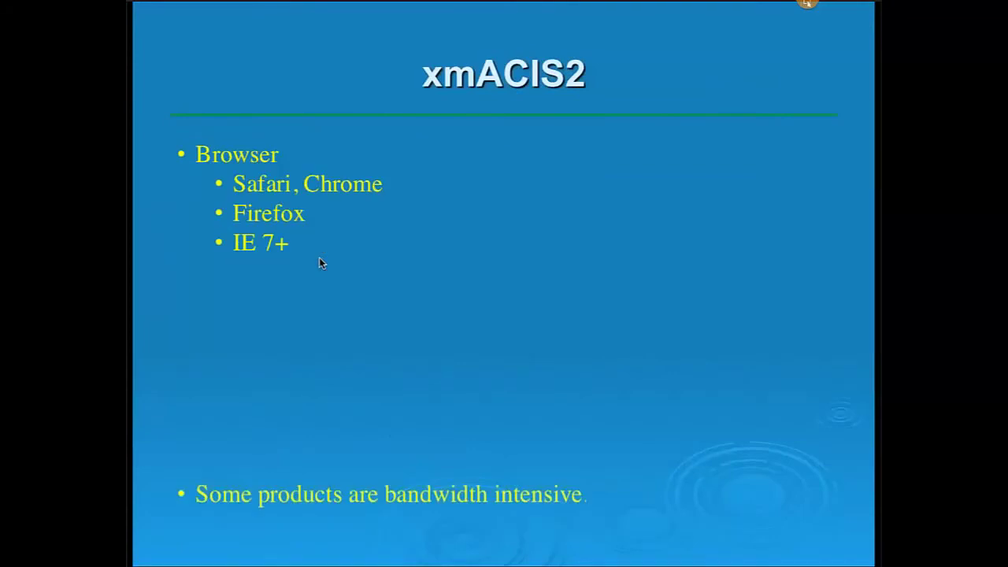